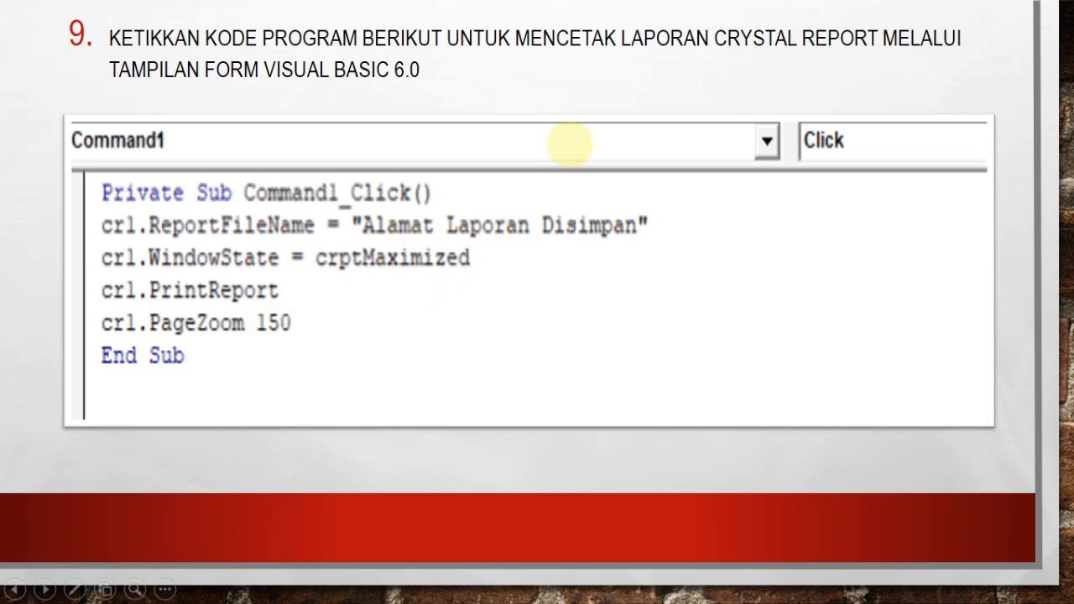
key(Right)
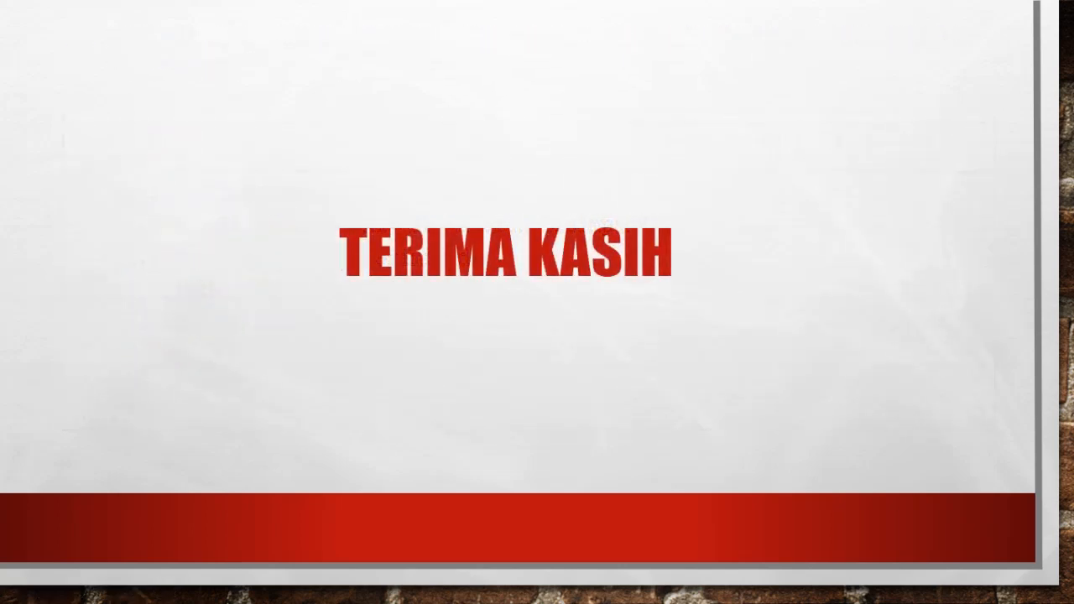
key(Left)
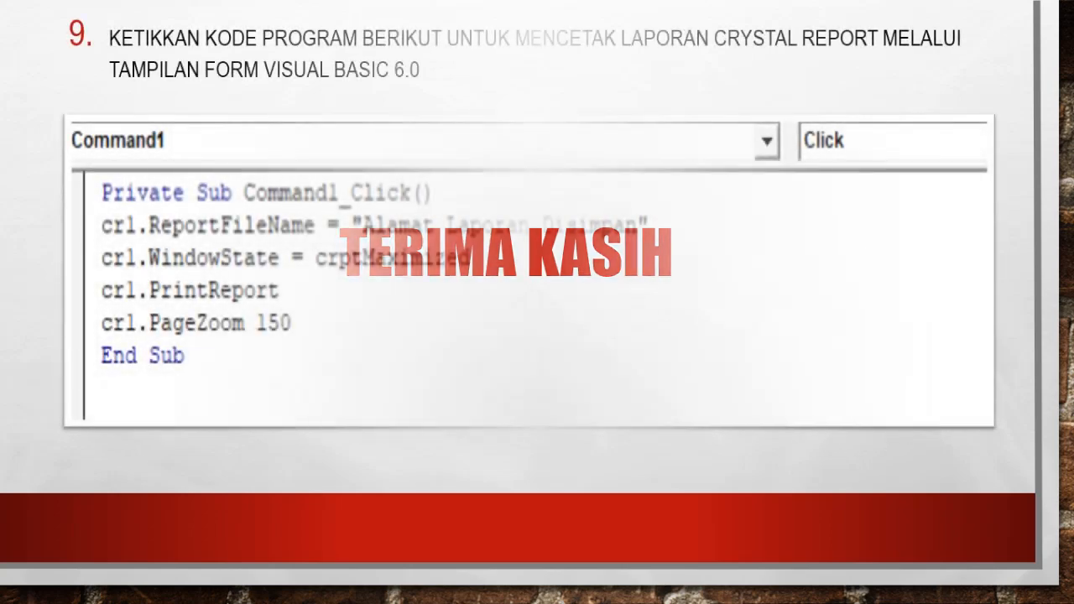
key(Left)
key(Right)
key(Left)
key(Left)
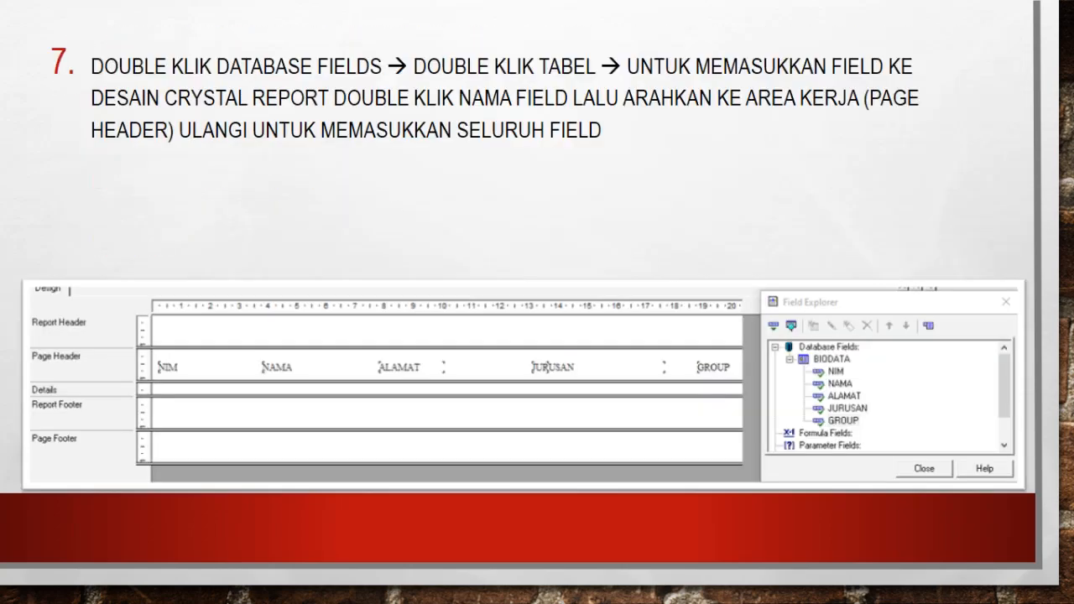
key(Left)
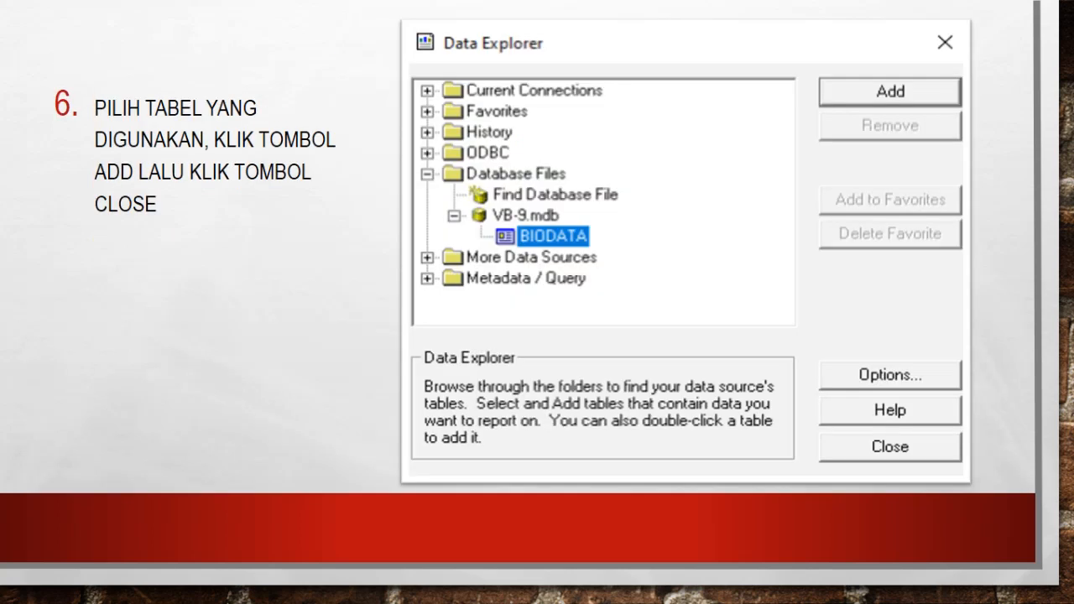
key(Escape)
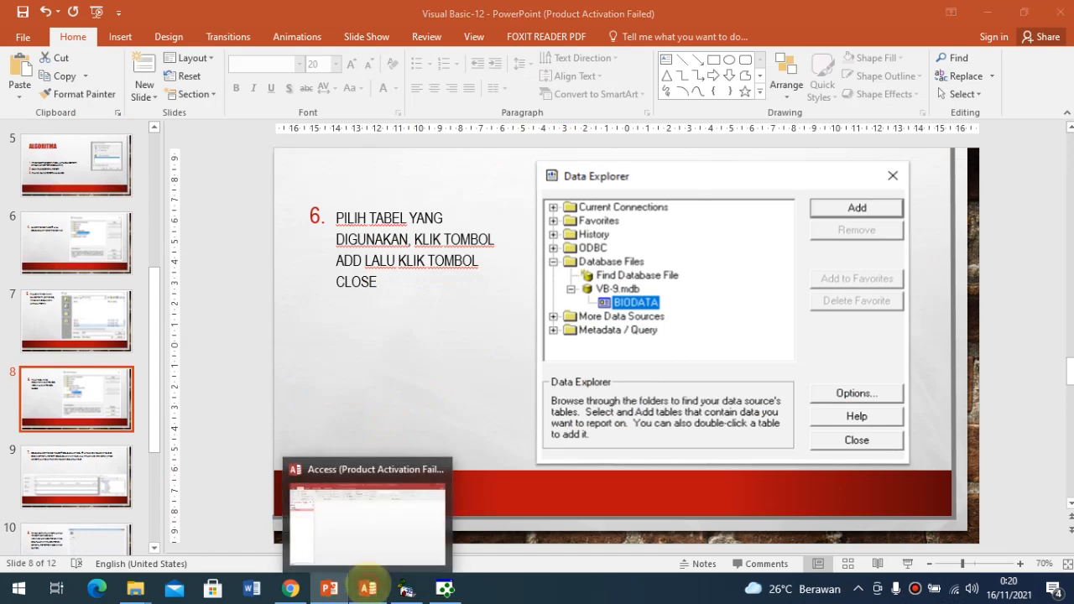
Switch to Access and open the BIODATA table of the VB-9 database in datasheet view
click(367, 588)
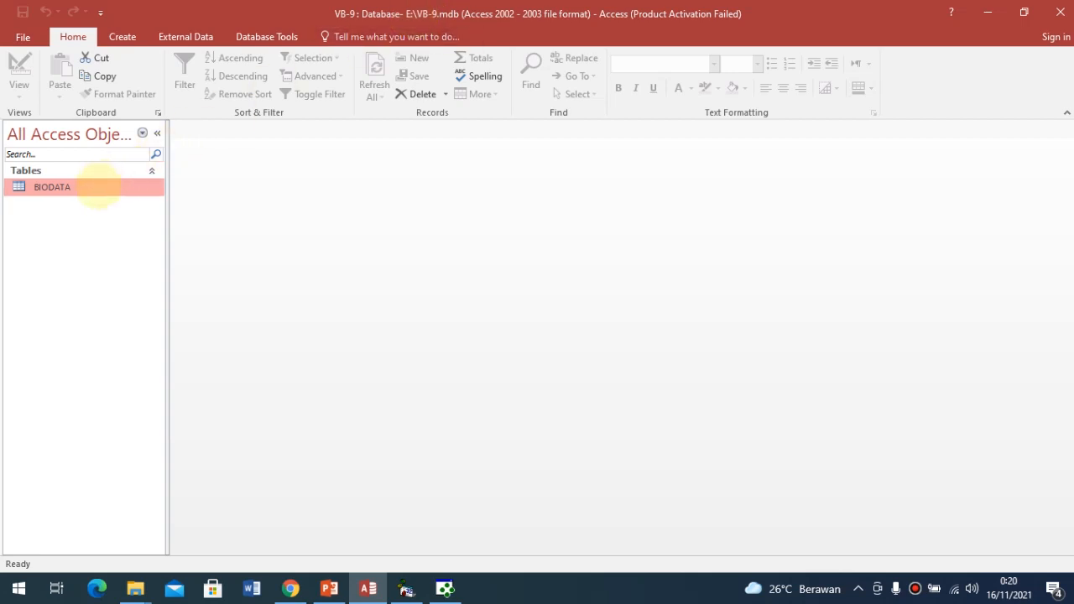
click(90, 188)
double_click(91, 188)
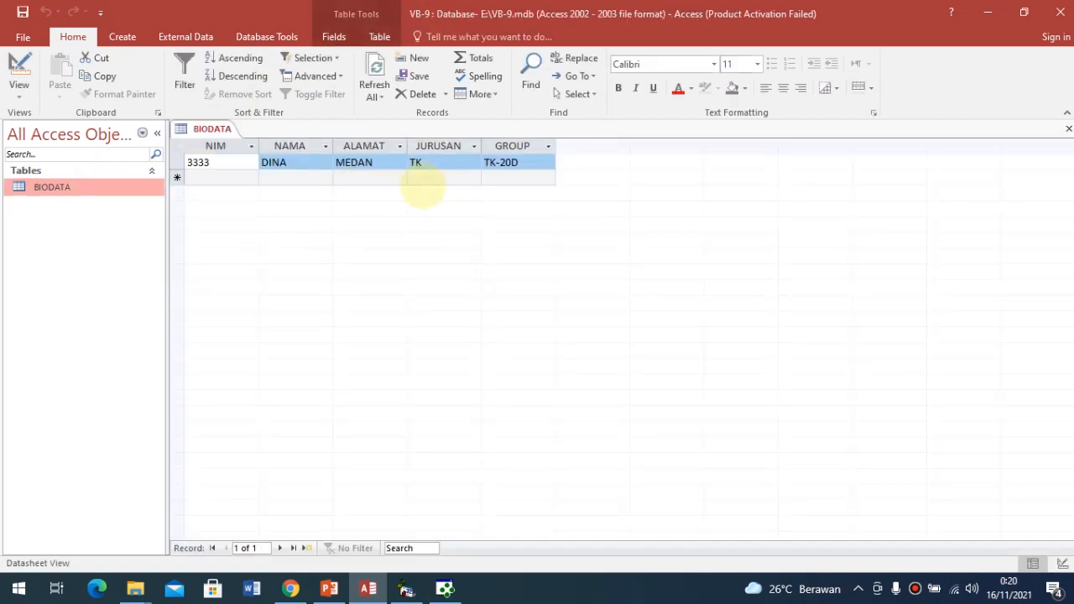
click(422, 187)
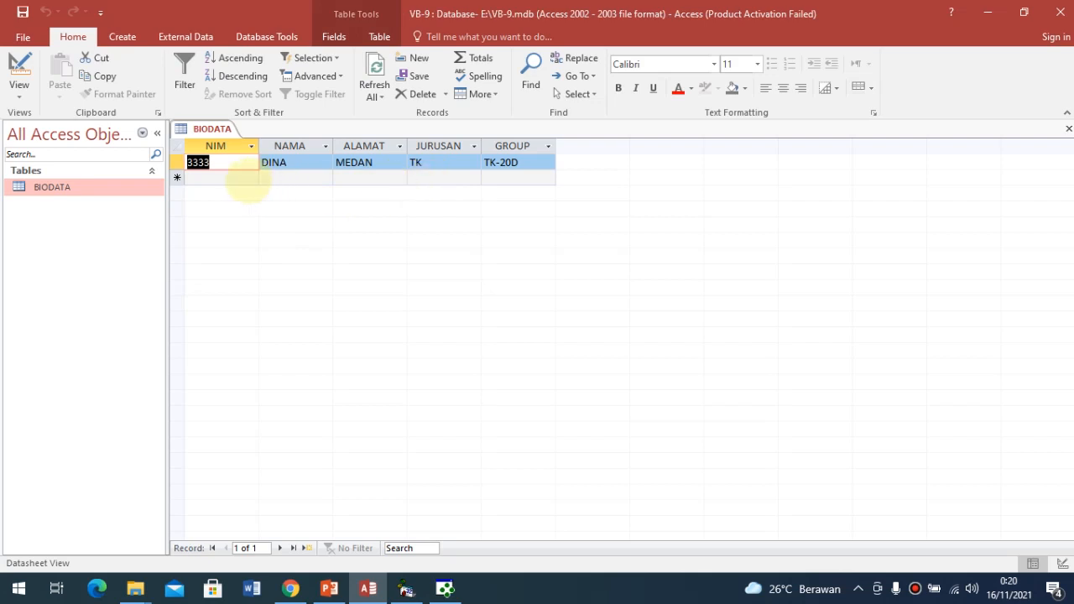
Add a BIODATA record with the student's NIM and name, ALAMAT SIANTAR, JURUSAN MI and GROUP MI-20C
click(222, 178)
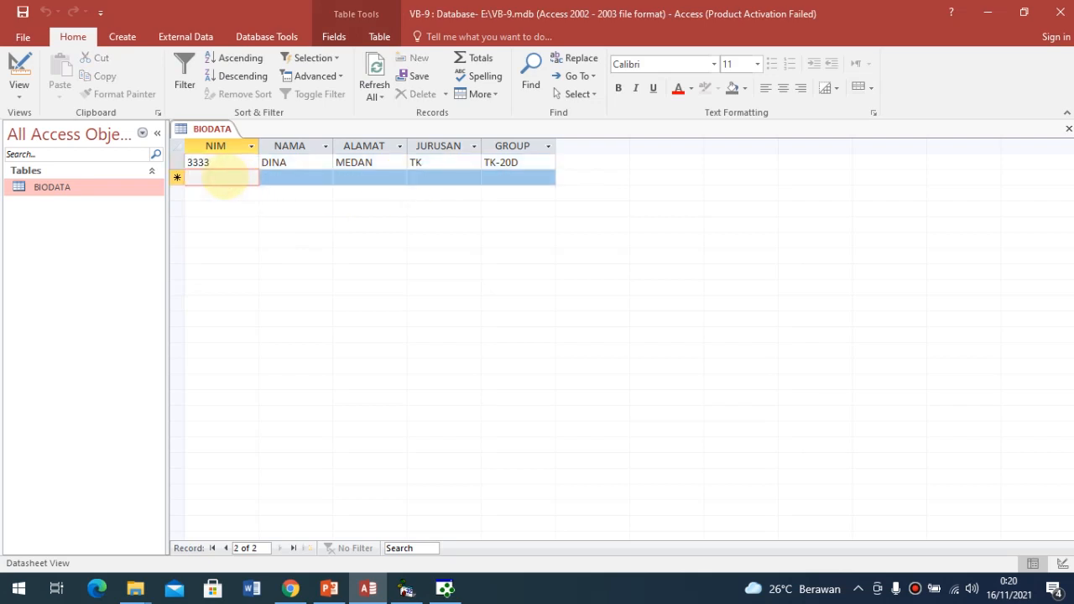
text(1111)
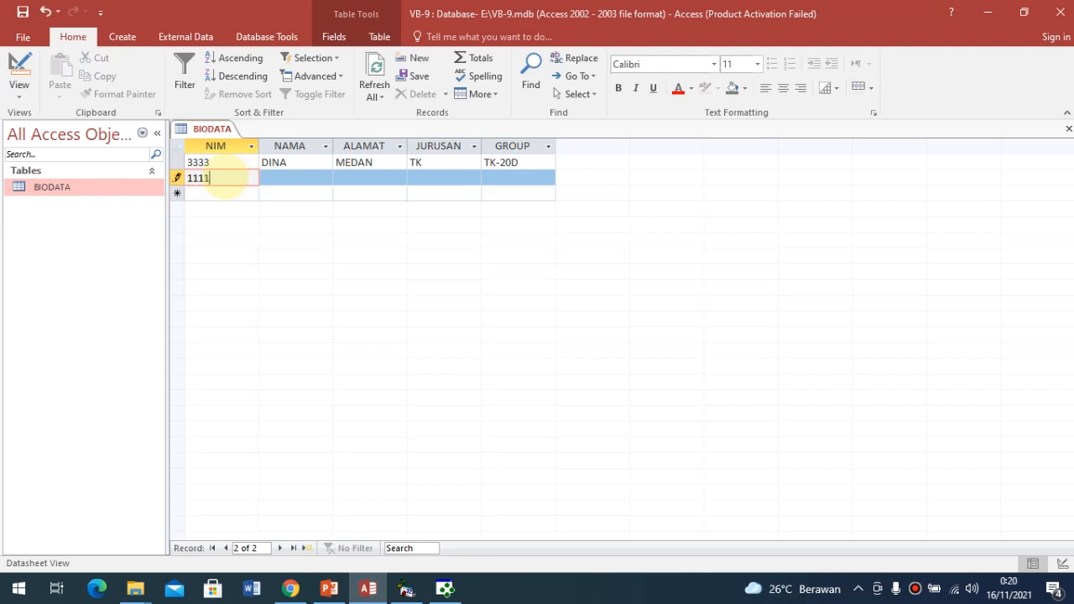
key(Tab)
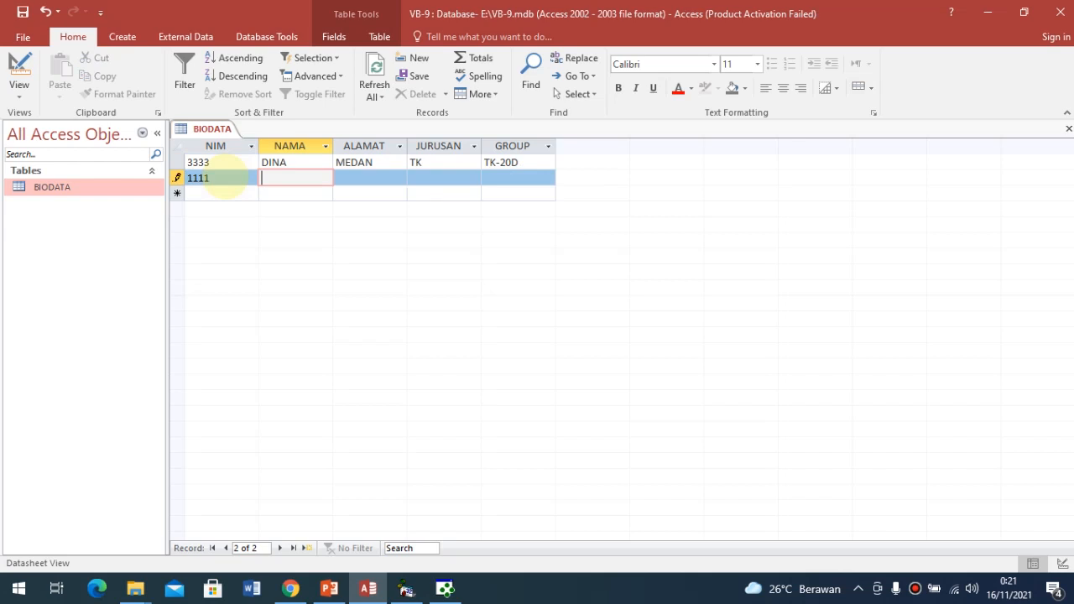
text(a)
key(BackSpace)
key(Caps_Lock)
text(AGUS)
key(Tab)
text(SIANTAR)
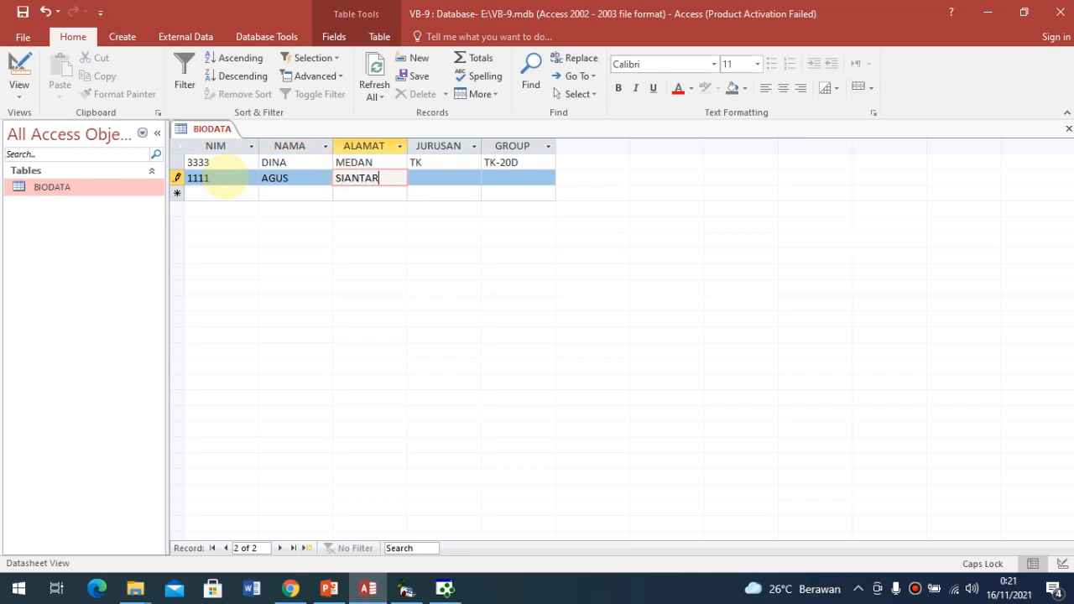
key(Tab)
text(MI)
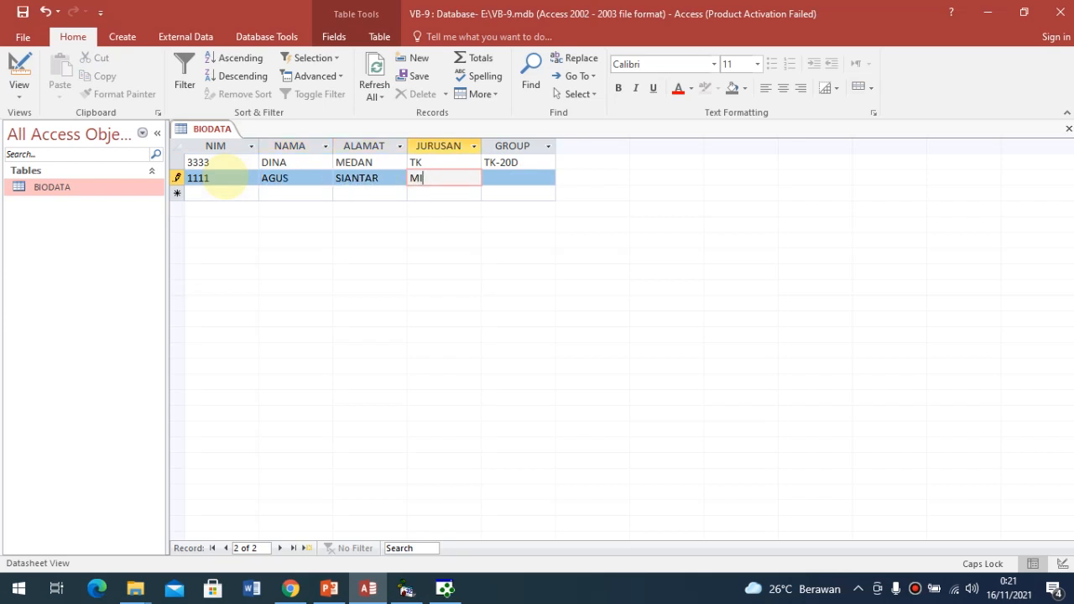
key(Tab)
text(MI-20C)
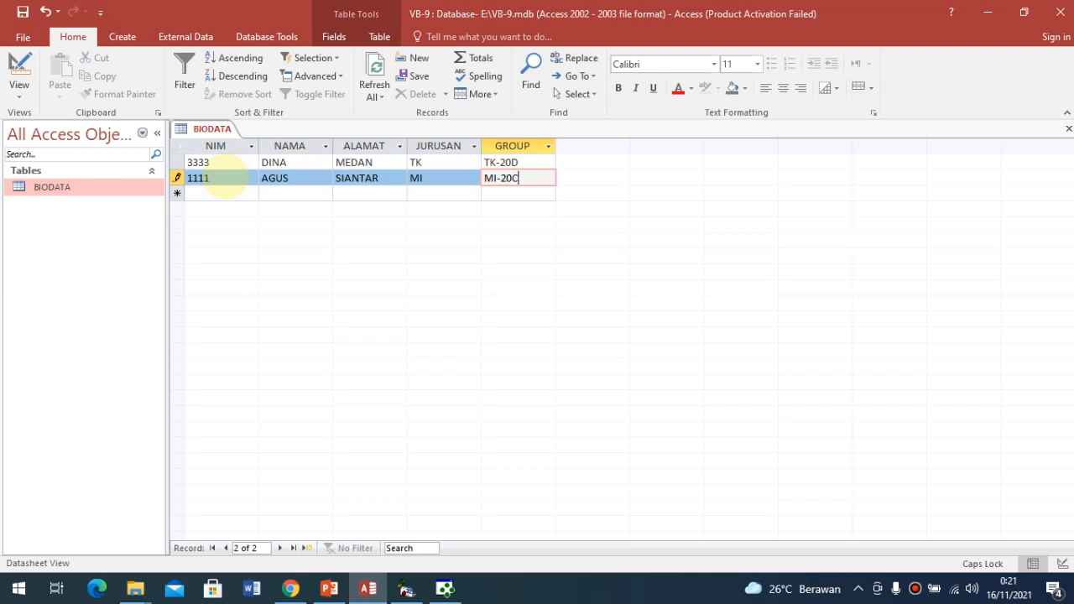
key(Down)
Add another record with the student's NIM and name, ALAMAT BINJAI, JURUSAN KA and GROUP KA-20A
key(Left)
key(Left)
key(Left)
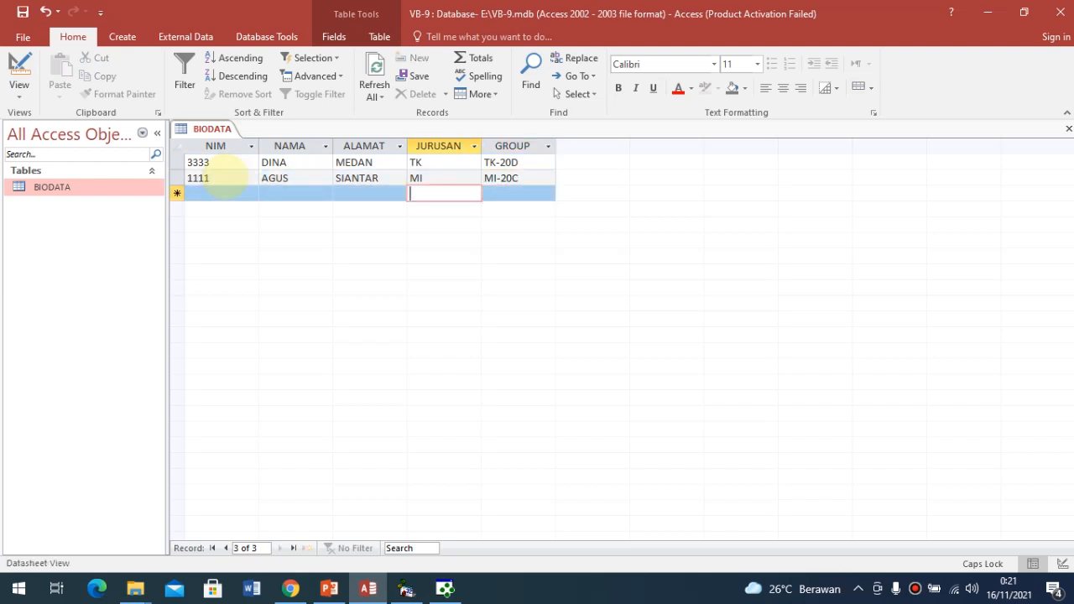
key(Left)
text(2222)
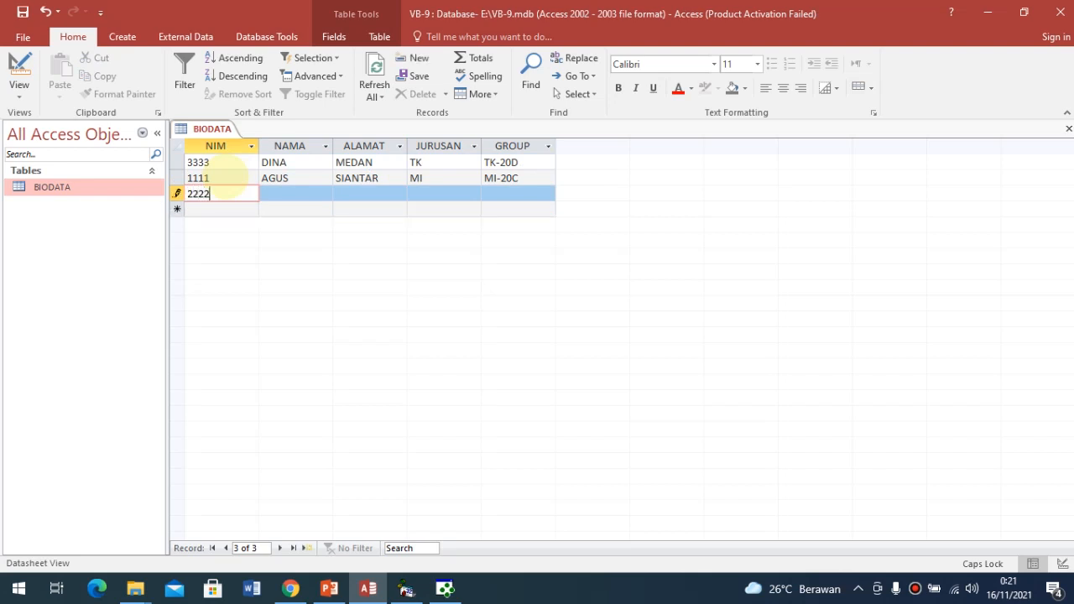
key(Tab)
text(CITRA)
key(Tab)
text(BINJAI)
key(Tab)
text(KA)
key(Tab)
text(KA)
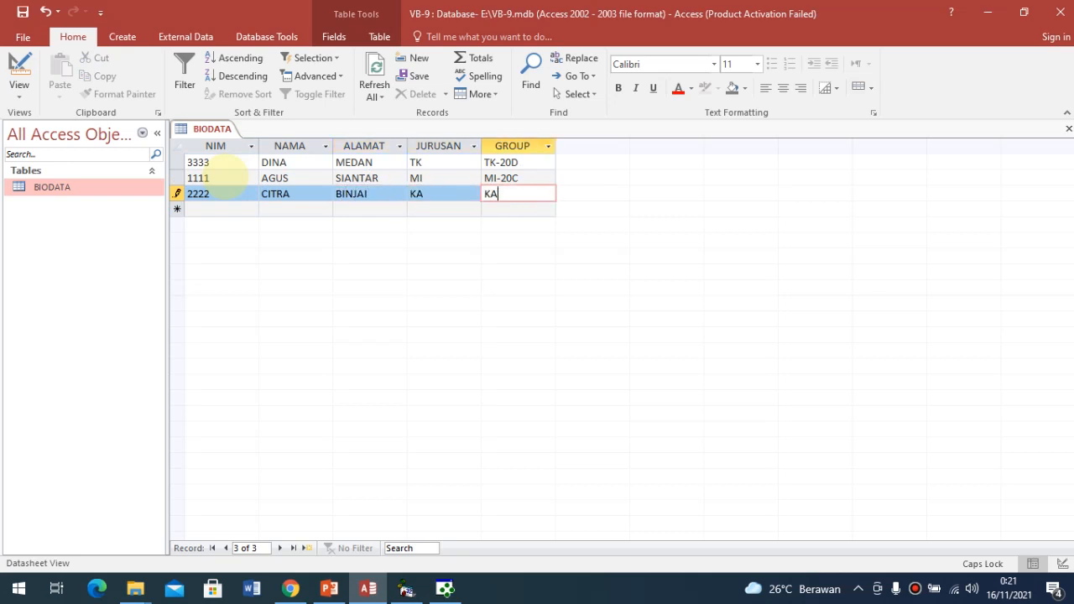
text(-20A)
key(Tab)
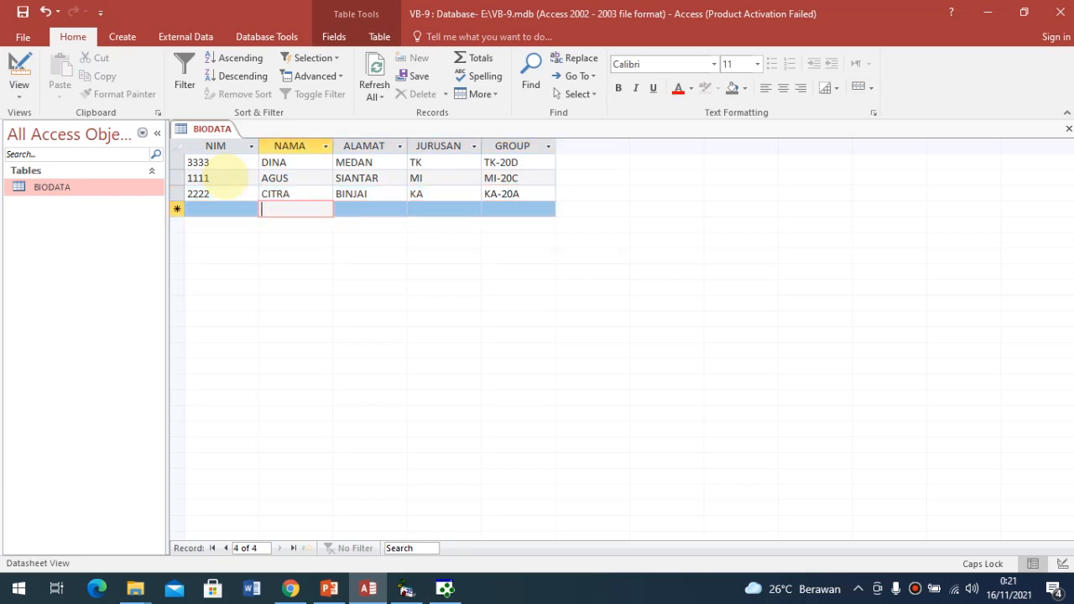
Add a record with the student's NIM and name, ALAMAT TEBING, JURUSAN MI and GROUP MI-20B
text(4444)
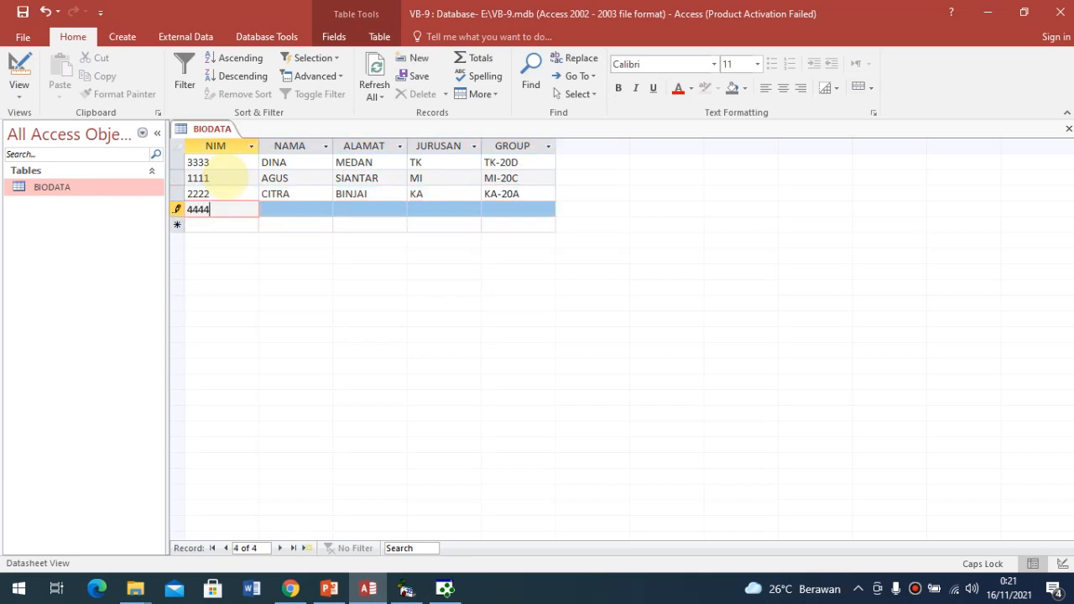
key(Tab)
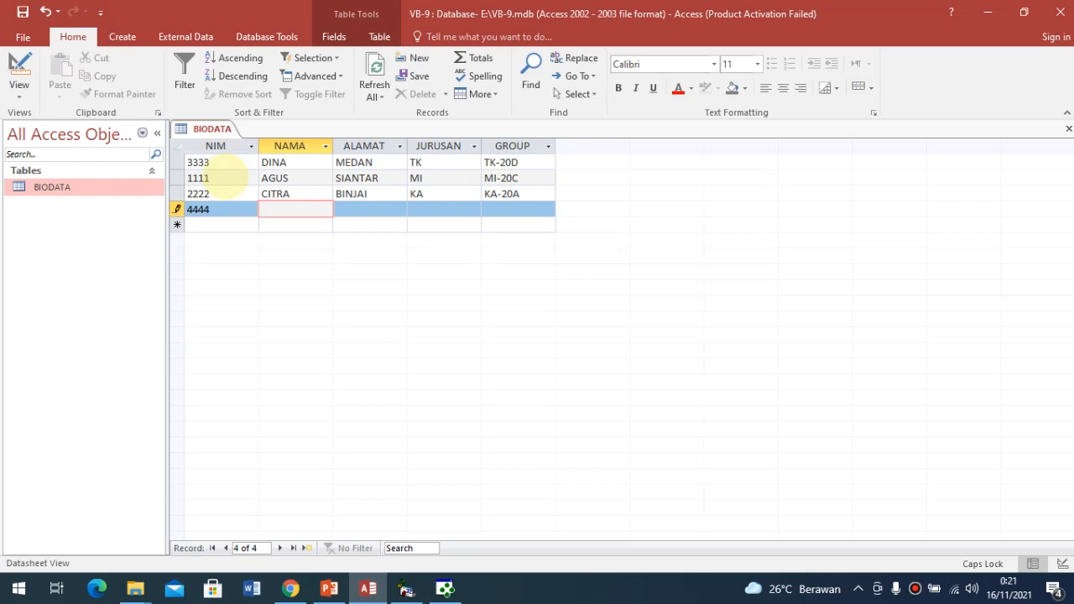
text(DIMAS)
key(Tab)
text(TEBING)
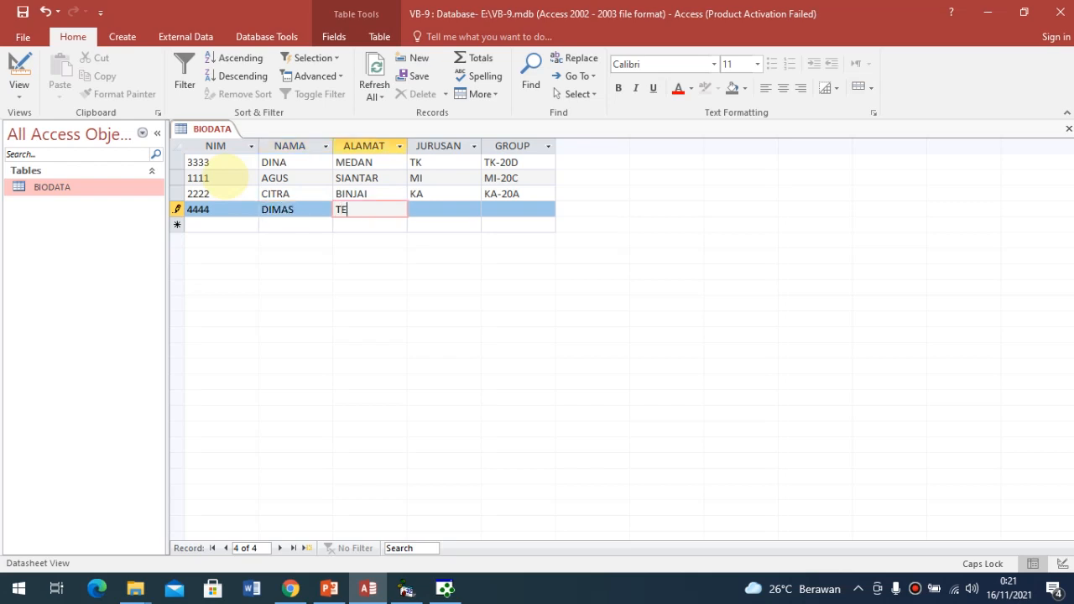
key(Tab)
text(MI)
key(Tab)
text(MI)
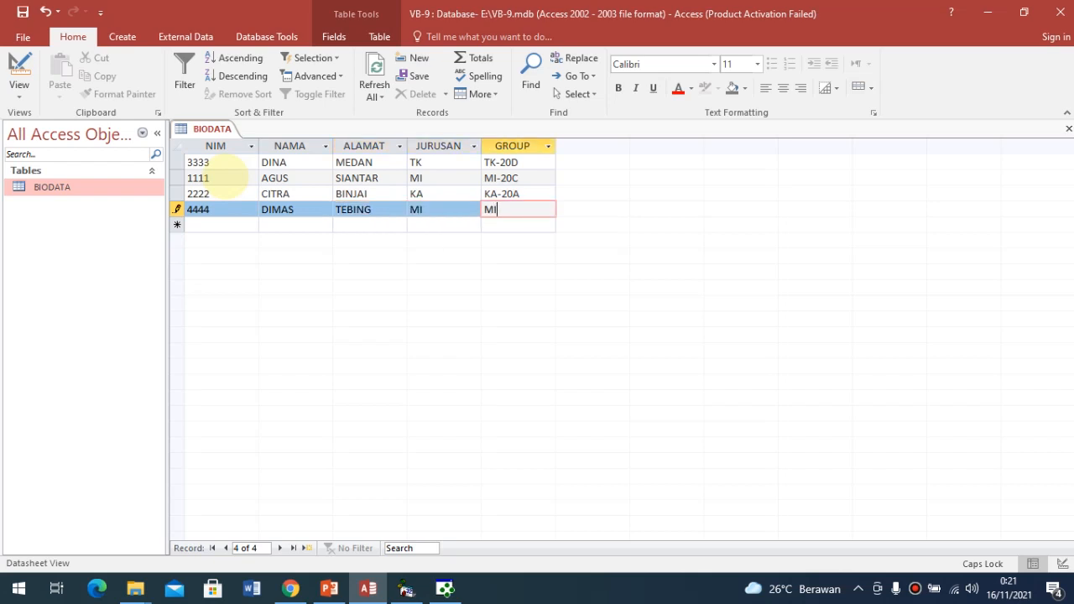
text(-20B)
key(Down)
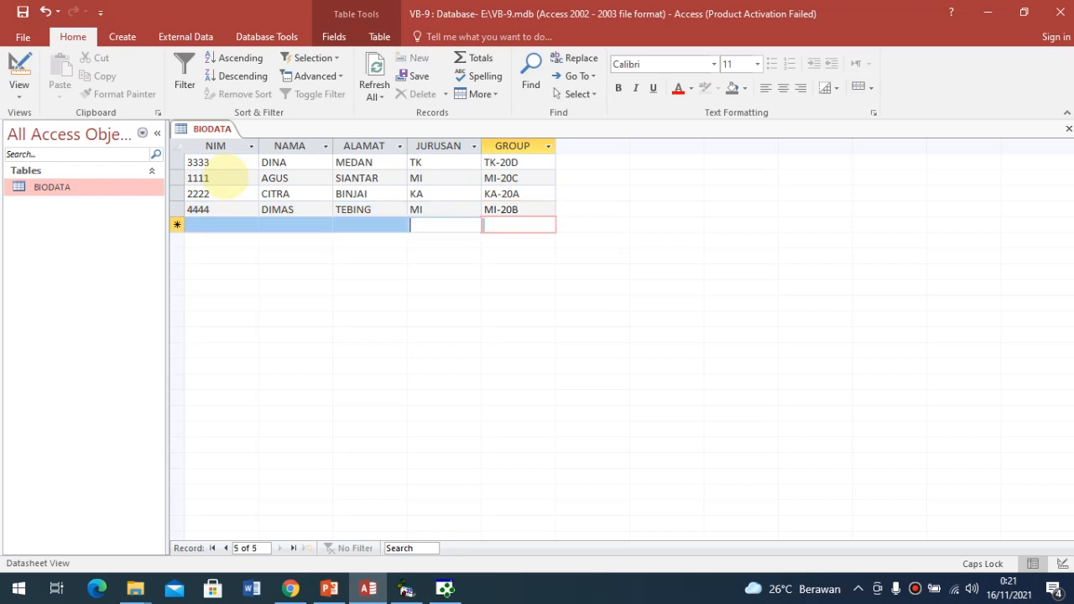
Add a record with the student's NIM and name, ALAMAT MEDAN, JURUSAN TK and GROUP TK-20E
key(Left)
key(Left)
key(Left)
key(Left)
text(5555)
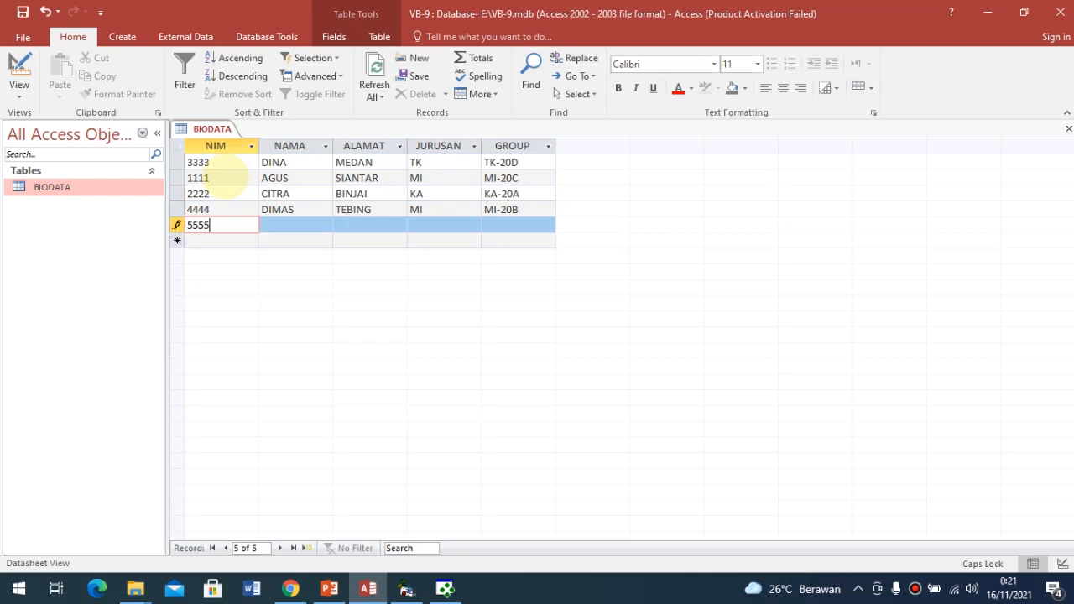
key(Tab)
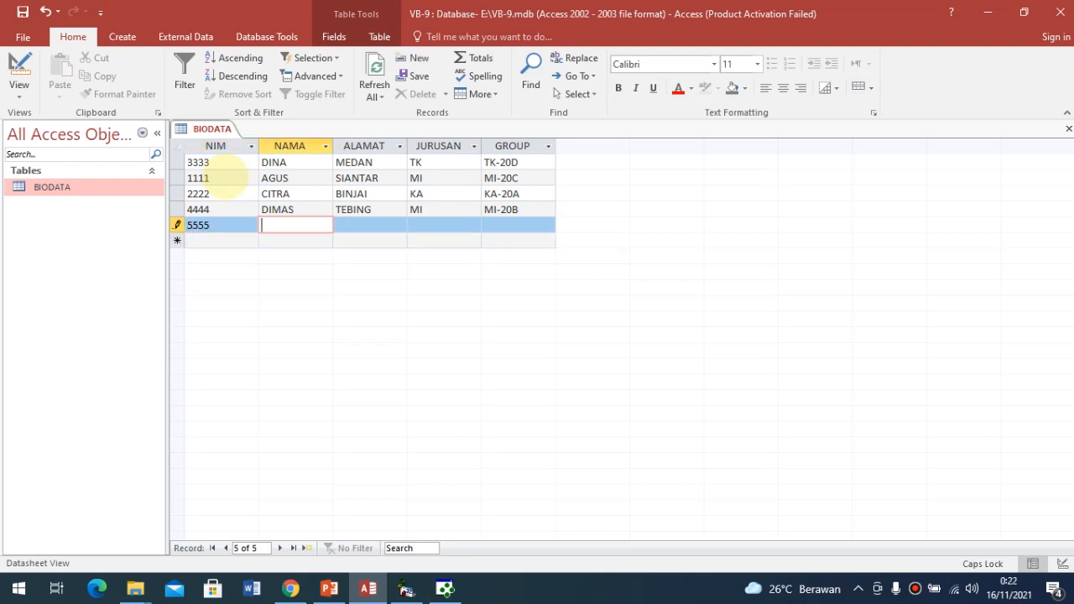
text(AB)
key(BackSpace)
text(GUNG)
key(Tab)
text(MEDAN)
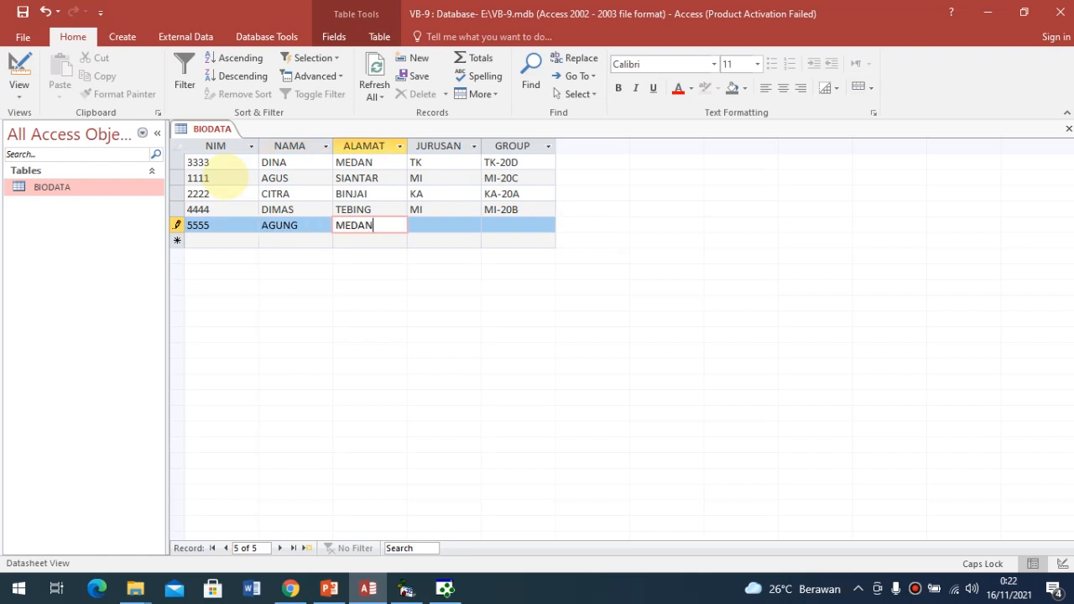
key(Tab)
text(TK)
key(Tab)
text(TK-20)
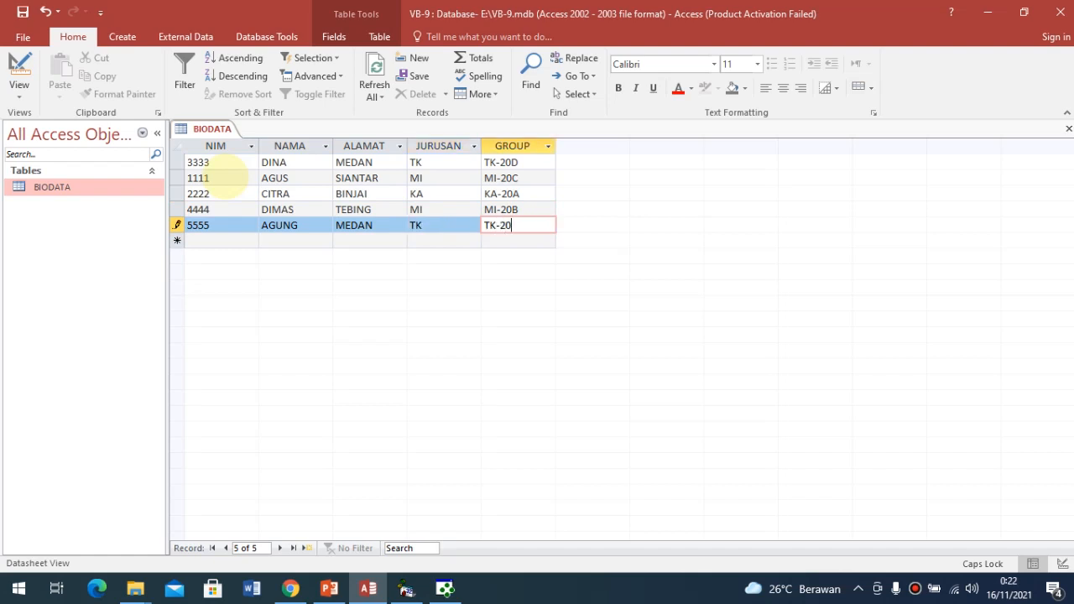
text(E)
key(Down)
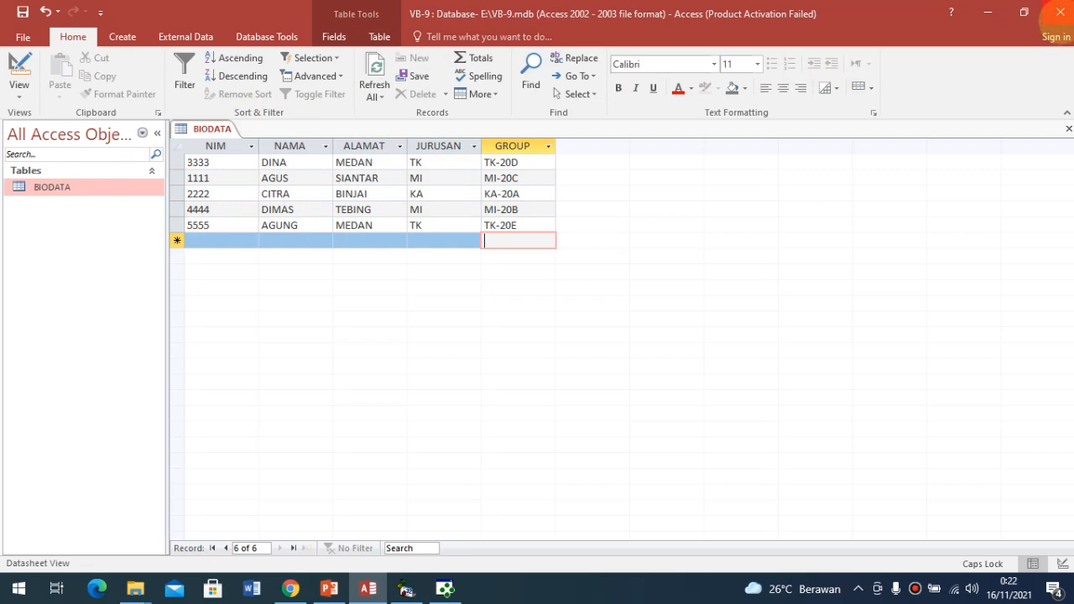
Close Access with the VB-9 database
click(1062, 16)
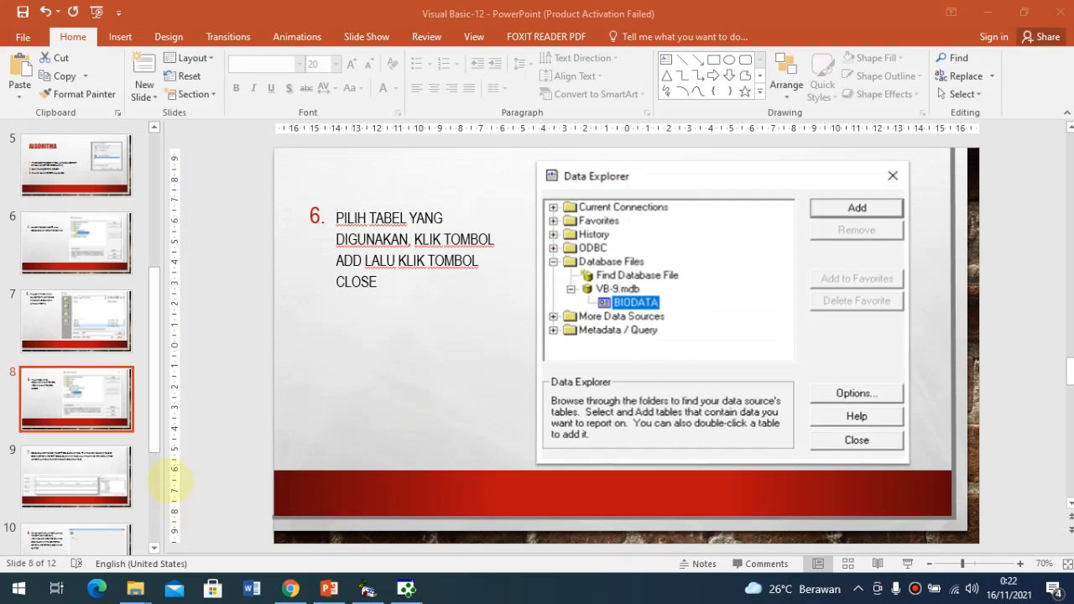
click(154, 439)
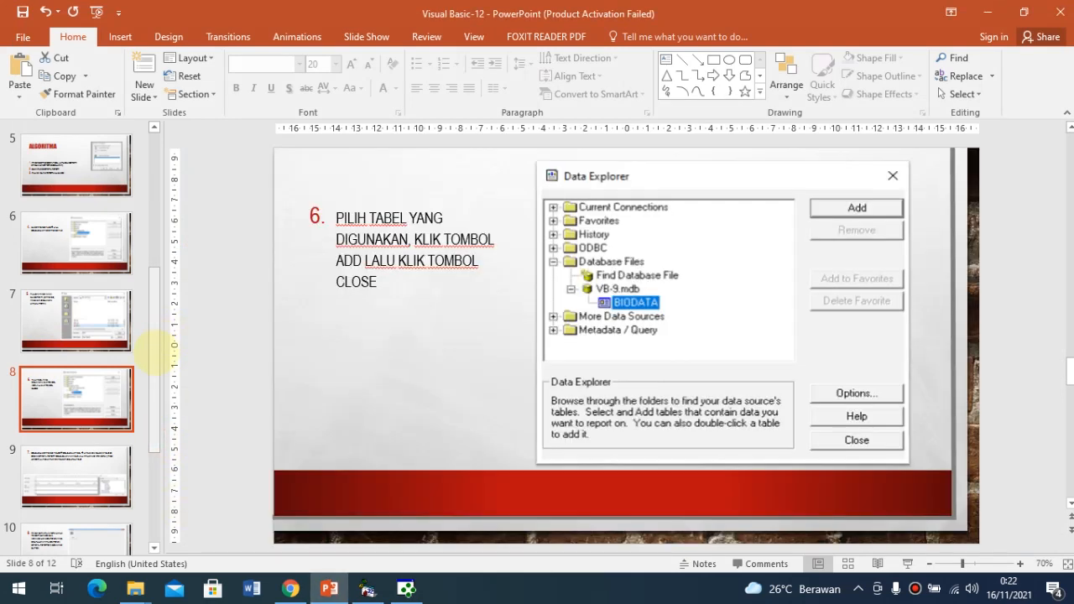
drag(157, 352, 168, 293)
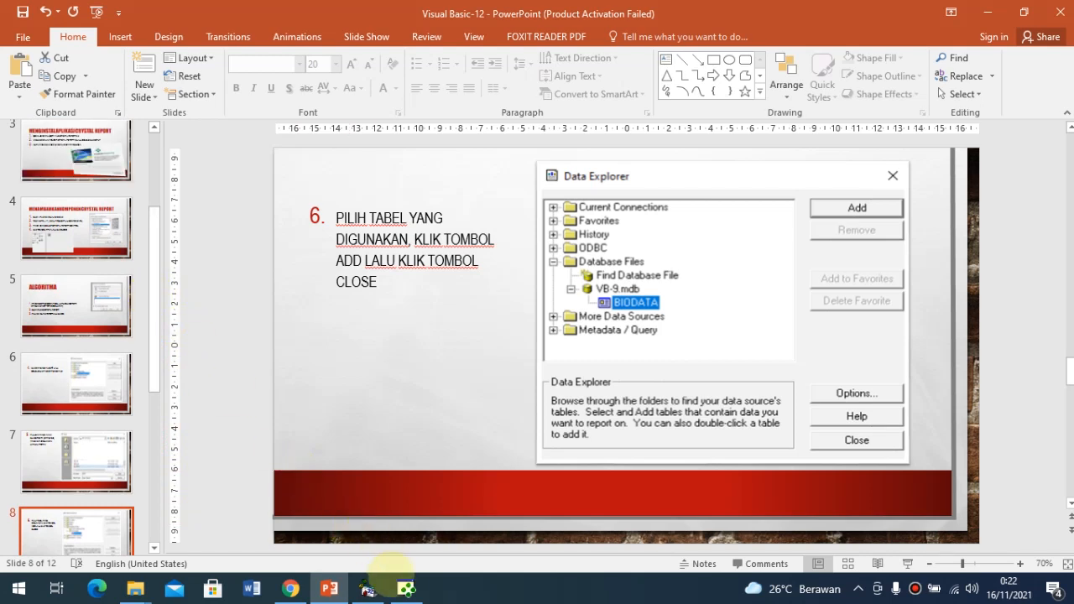
Switch to Crystal Reports and open the gallery for creating a new report
mouse_move(406, 586)
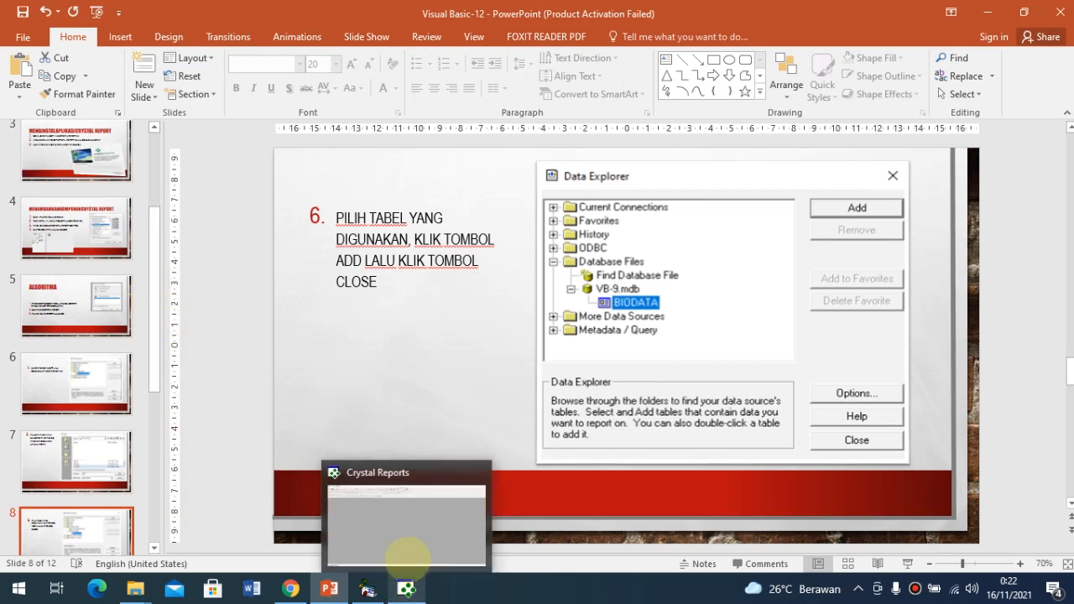
click(409, 557)
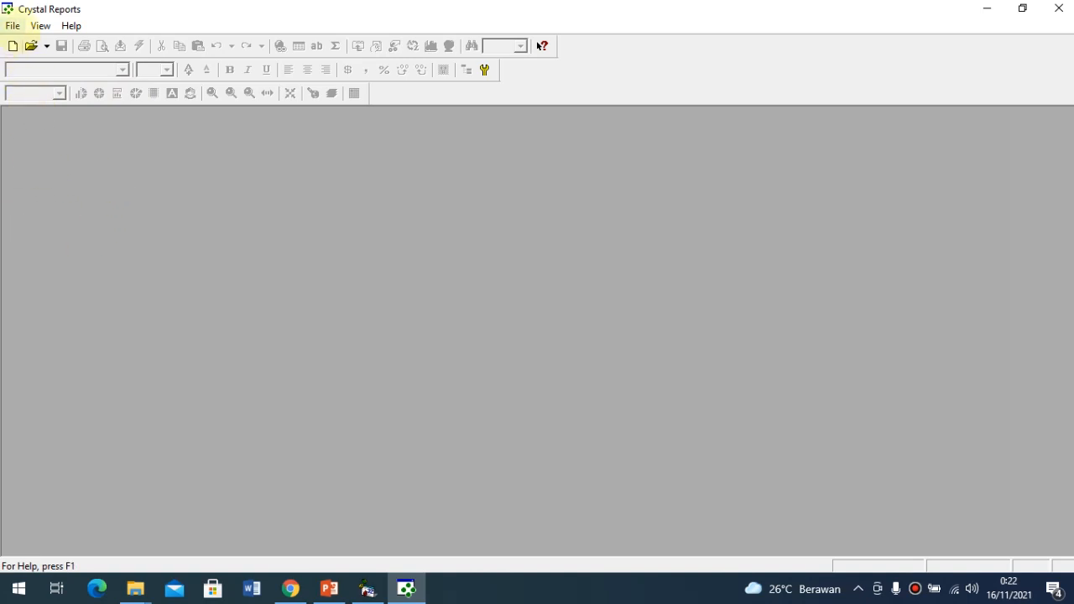
click(13, 27)
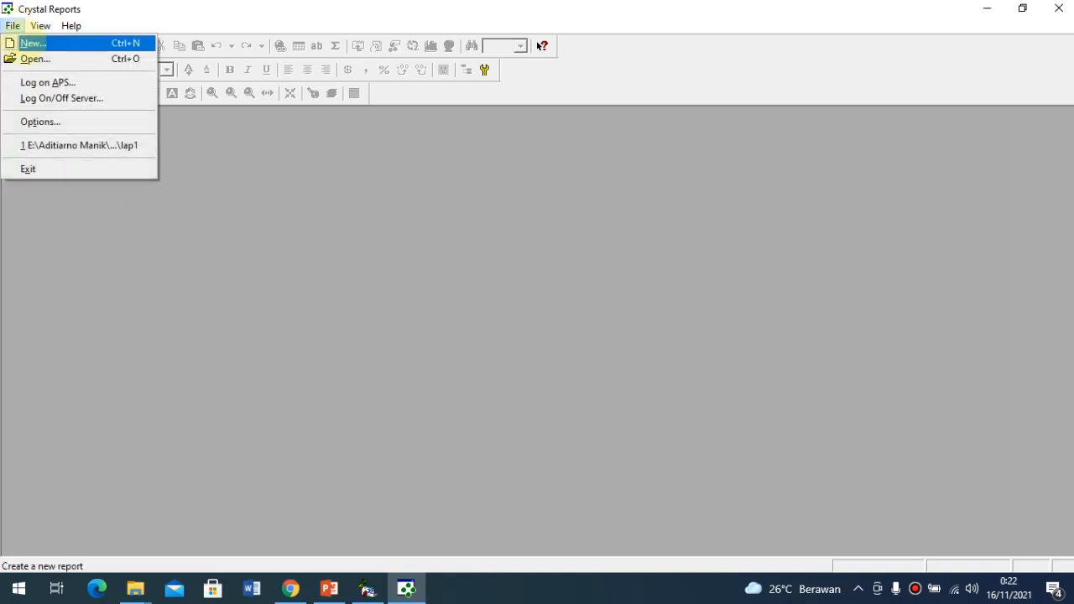
click(25, 43)
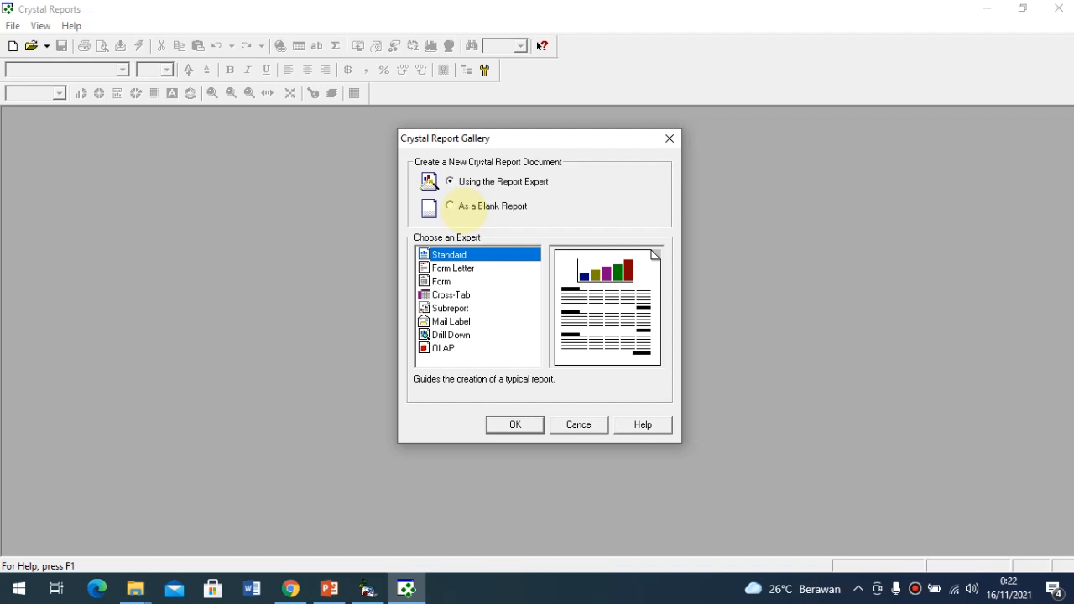
Create a blank report and open the VB-9 database file from drive E as its data source
click(451, 206)
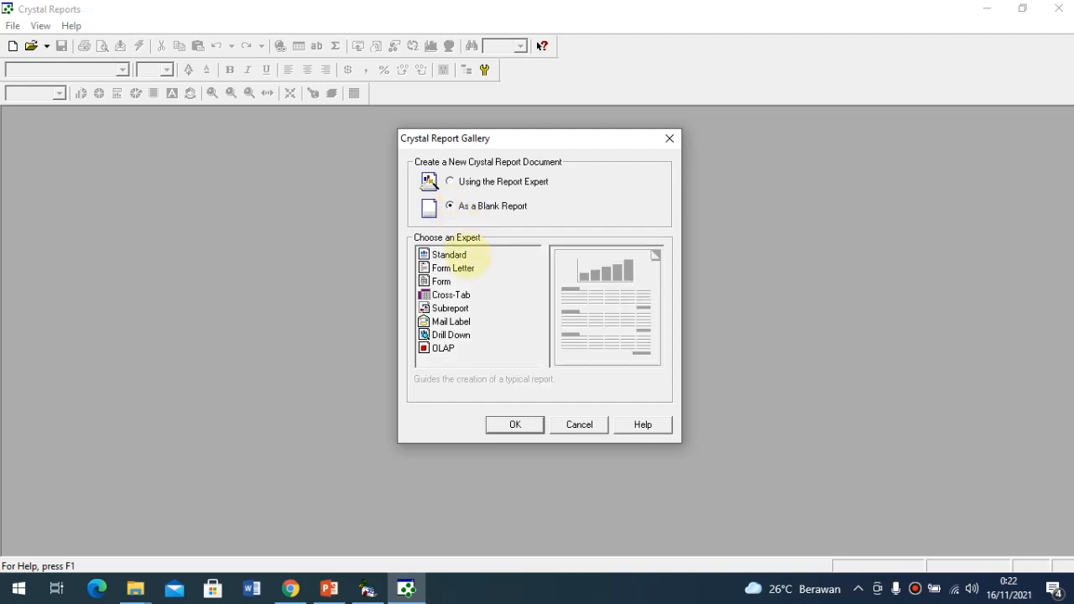
click(512, 424)
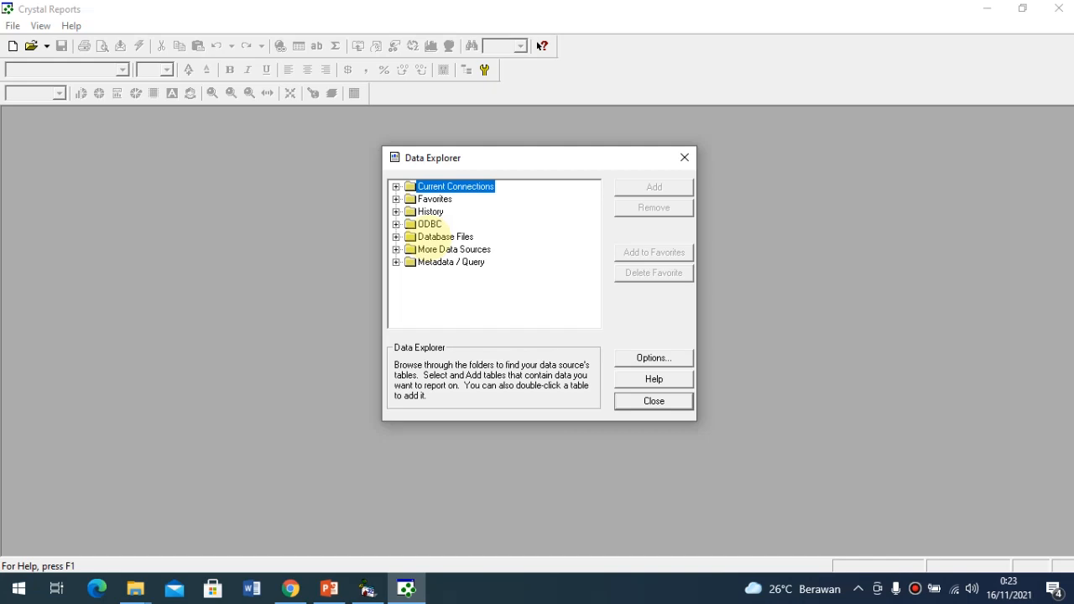
double_click(445, 237)
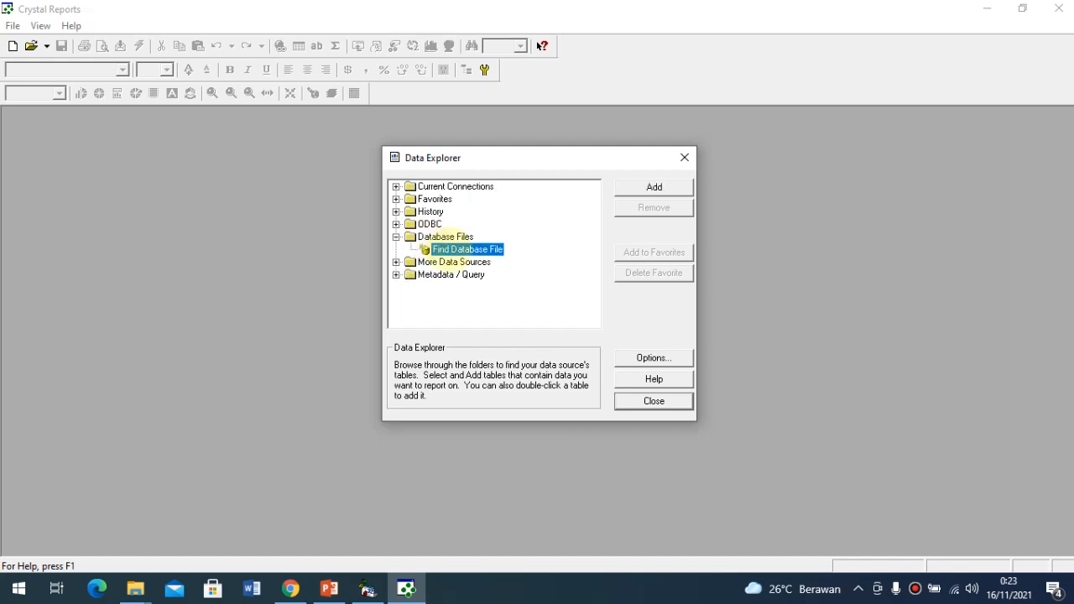
double_click(449, 249)
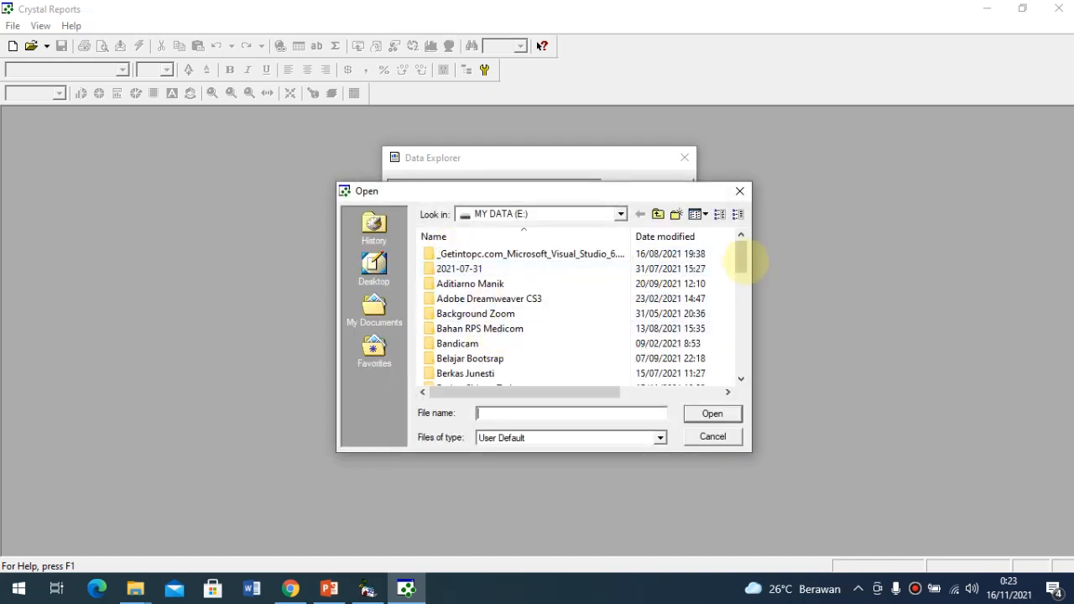
drag(741, 260, 743, 359)
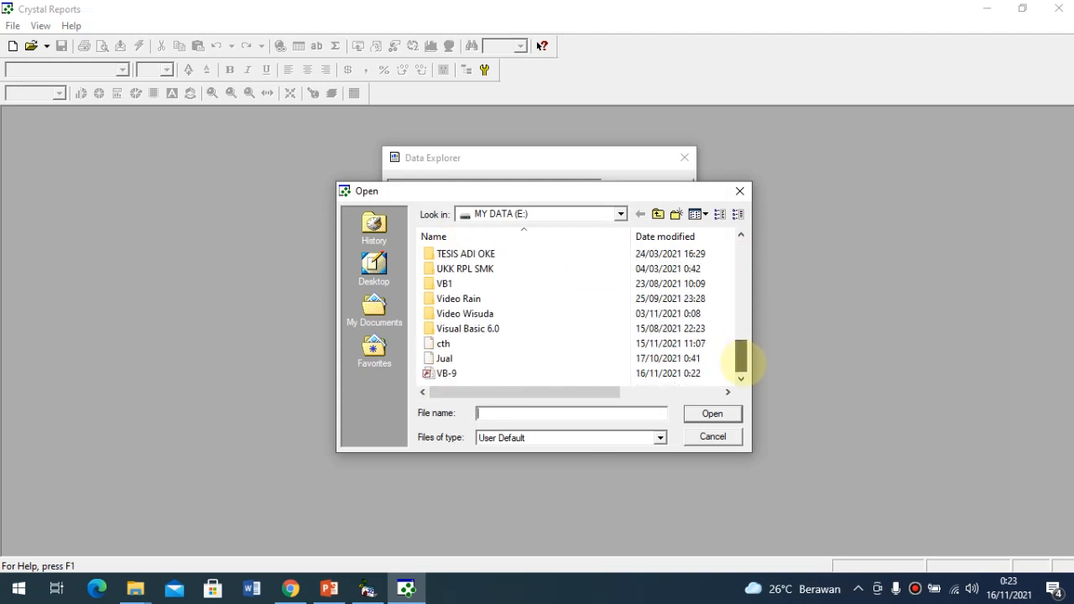
click(445, 374)
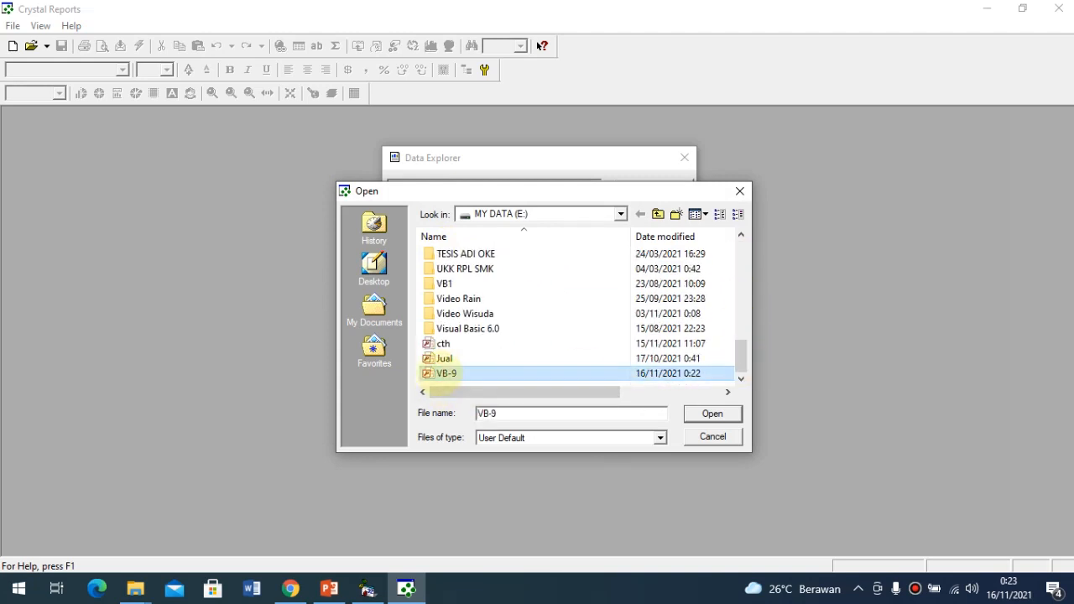
click(711, 413)
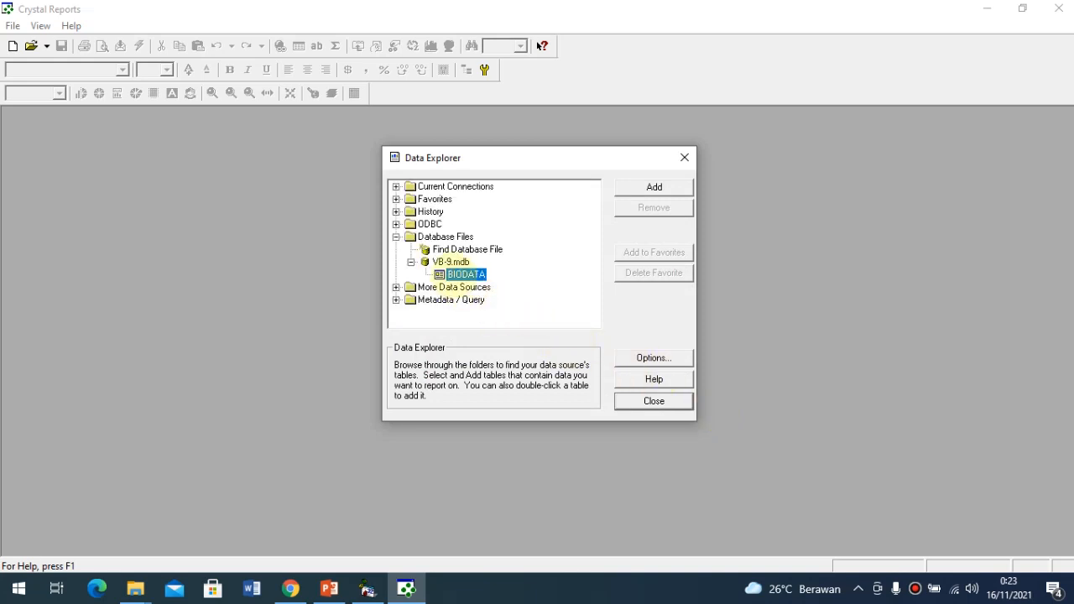
Add the BIODATA table from VB-9.mdb to the report and move the Field Explorer clear of the report sections
click(450, 262)
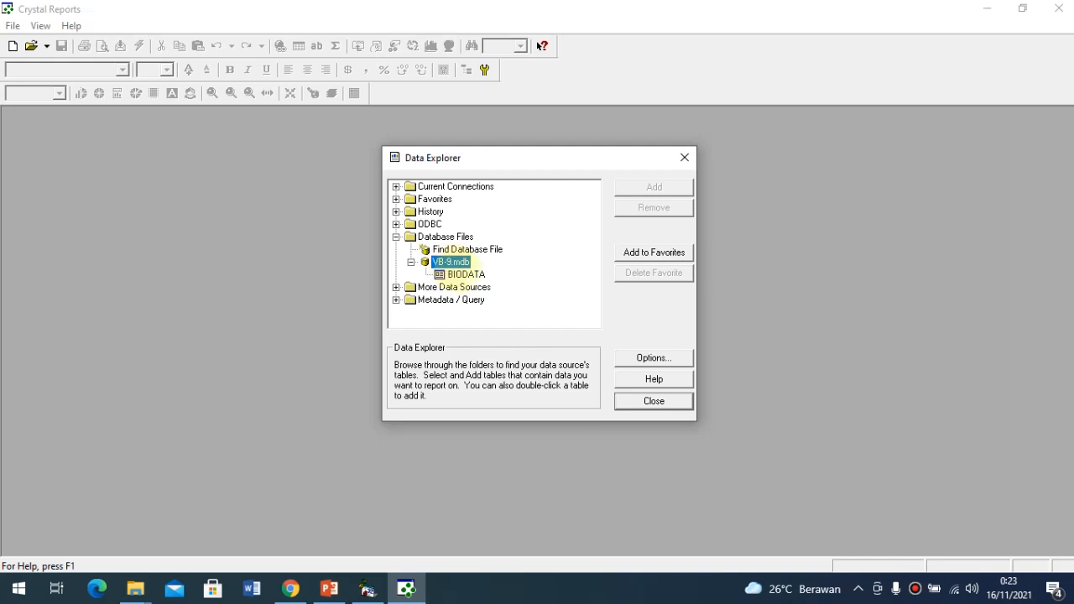
click(464, 274)
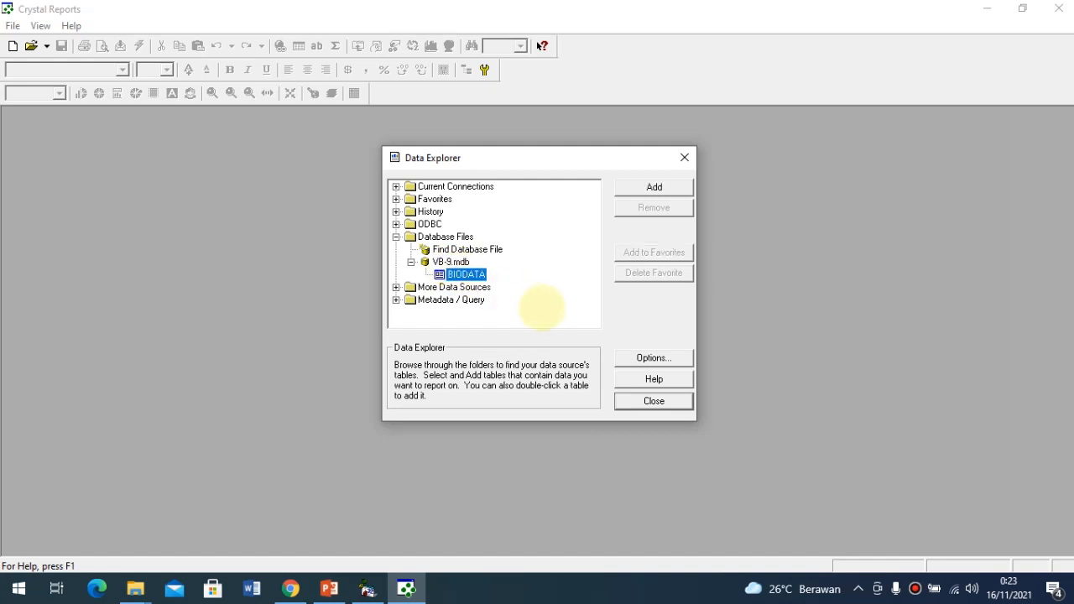
click(635, 188)
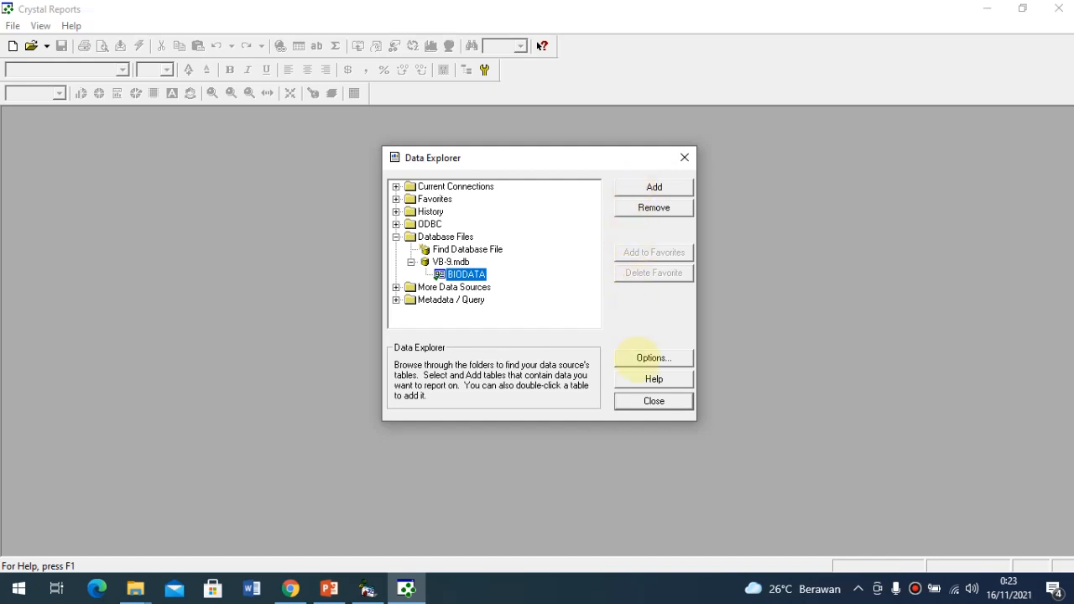
click(635, 401)
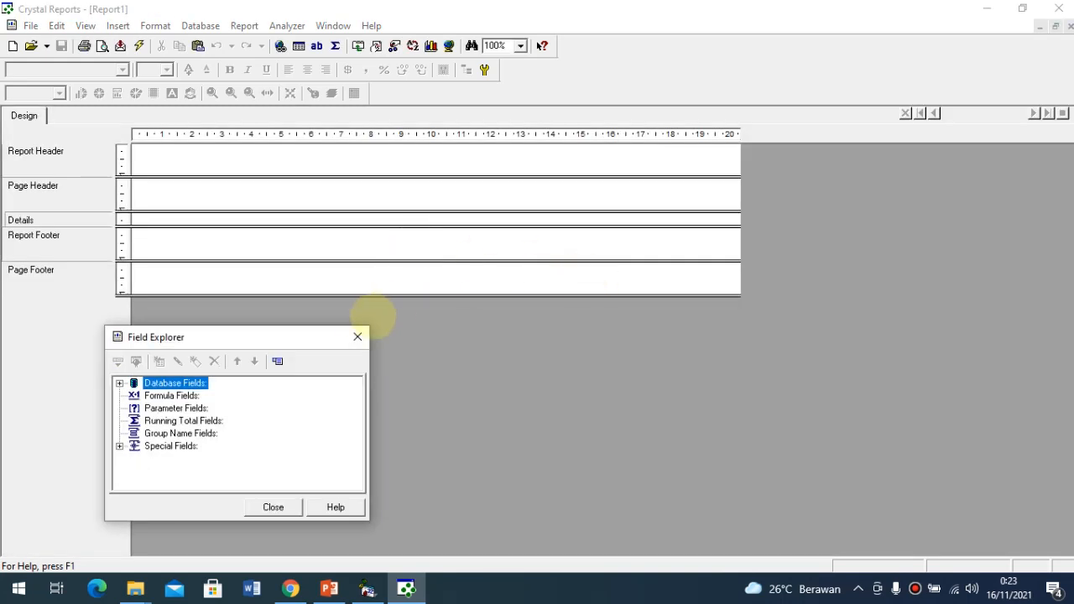
click(293, 336)
drag(483, 301, 942, 171)
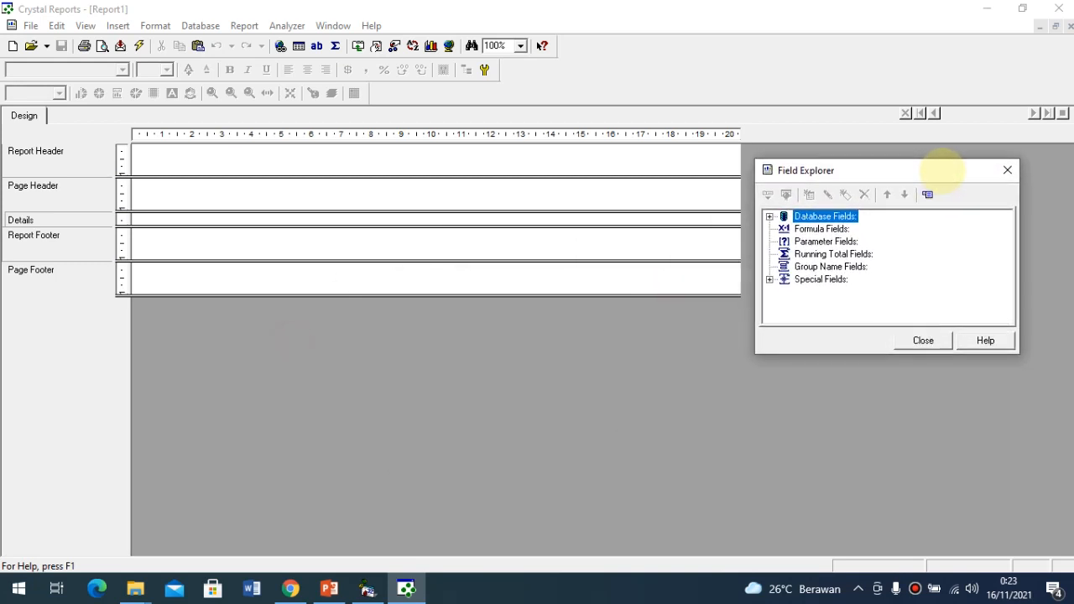
Insert a text object in the Report Header reading "LAPORAN DATA SELURUH MAHASISWA"
right_click(321, 156)
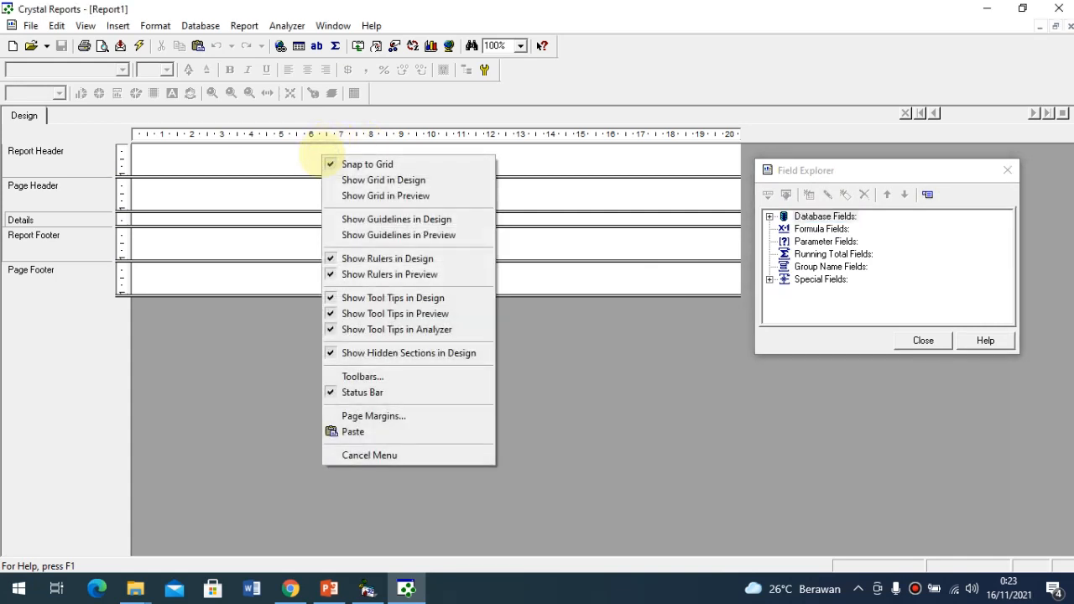
click(118, 25)
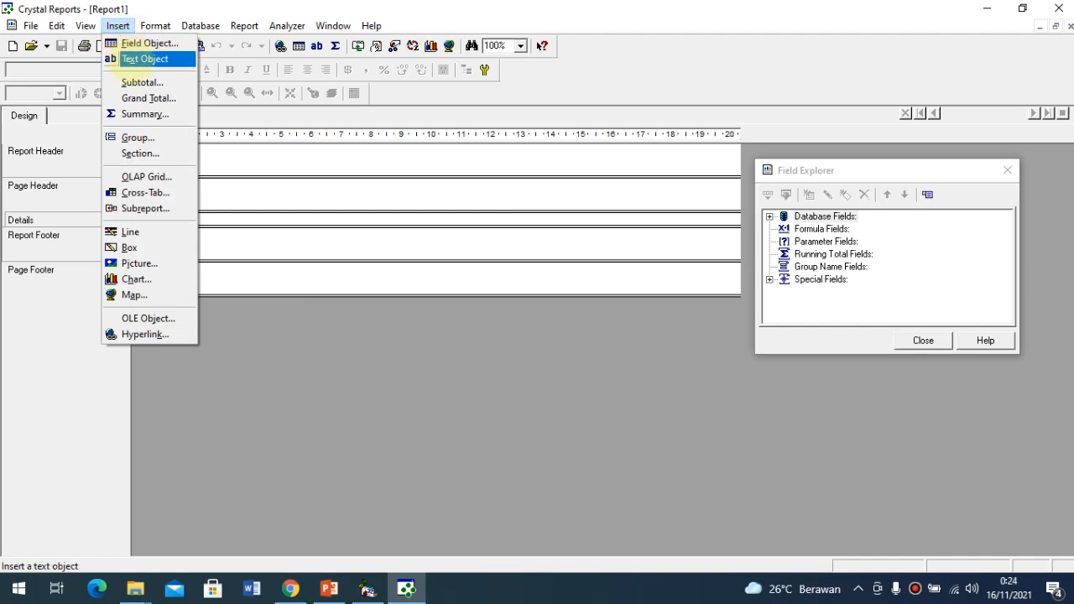
click(131, 60)
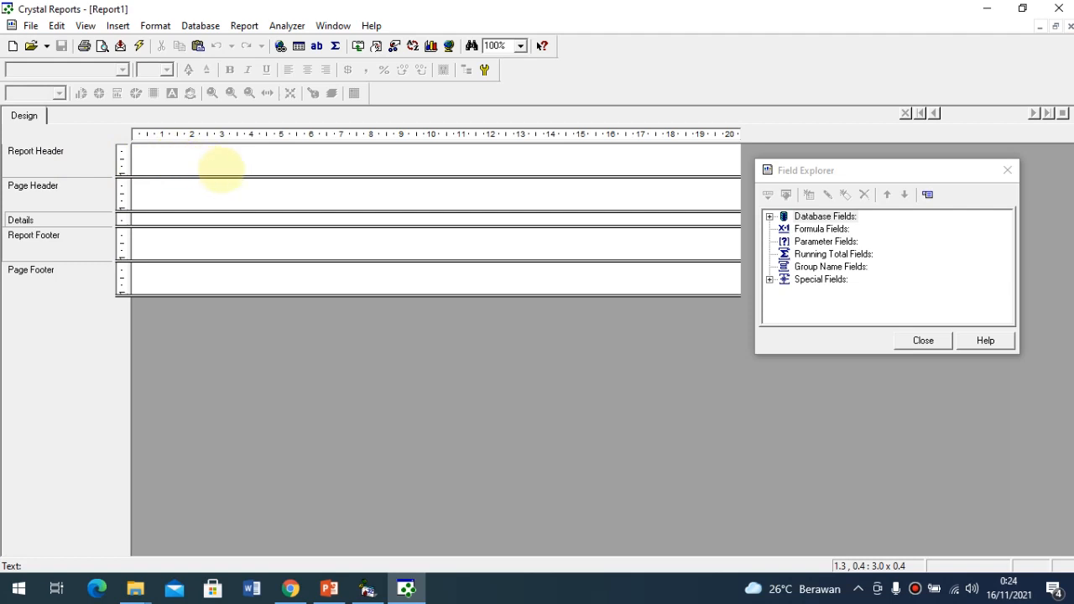
click(212, 168)
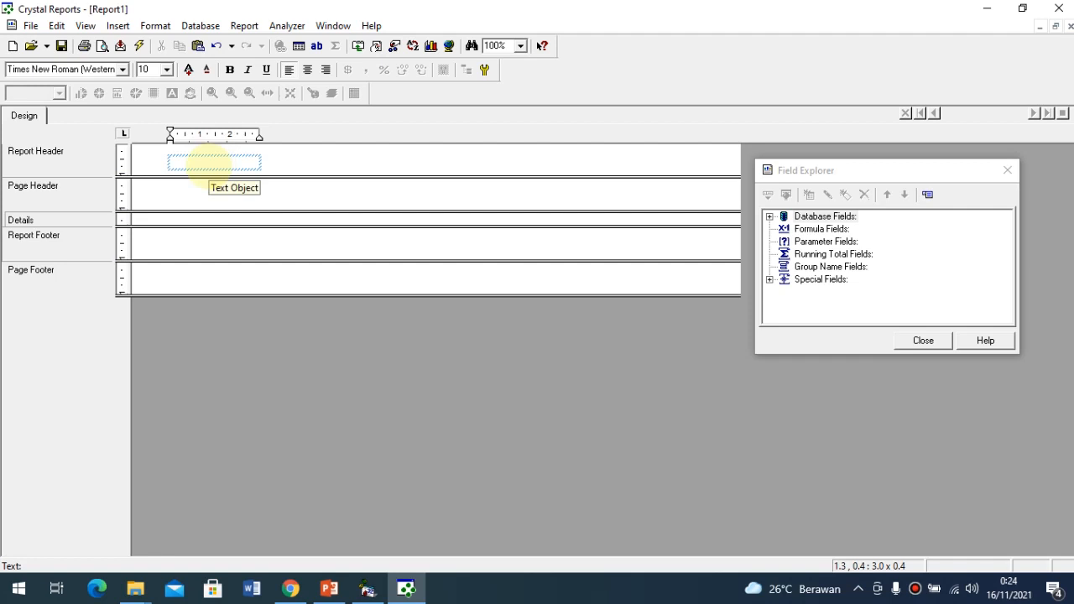
text(LAP)
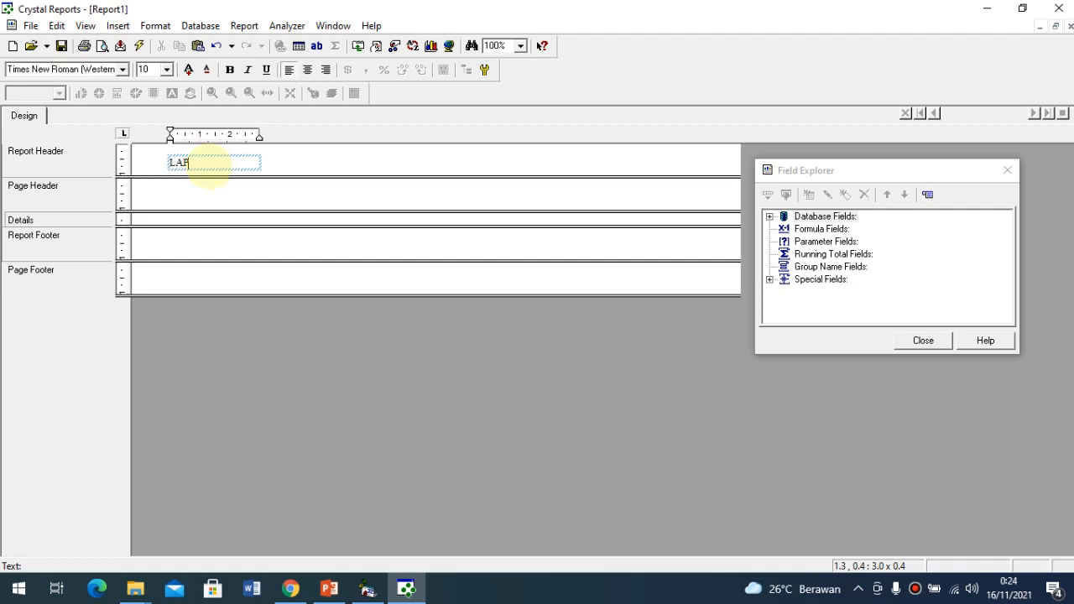
text(ORAN DATA MA)
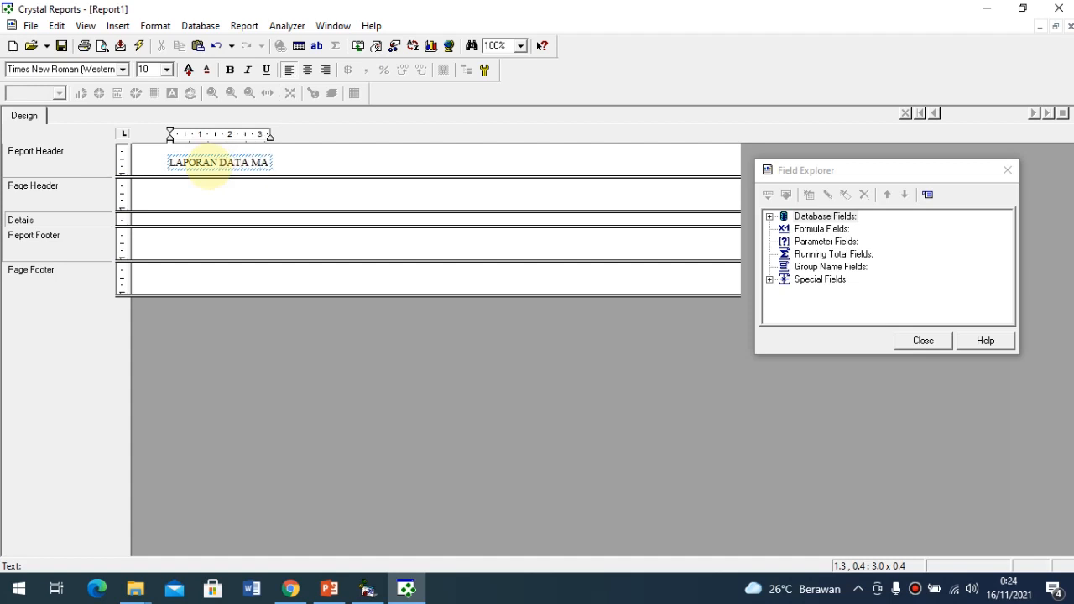
key(BackSpace)
key(BackSpace)
text(SELURUH)
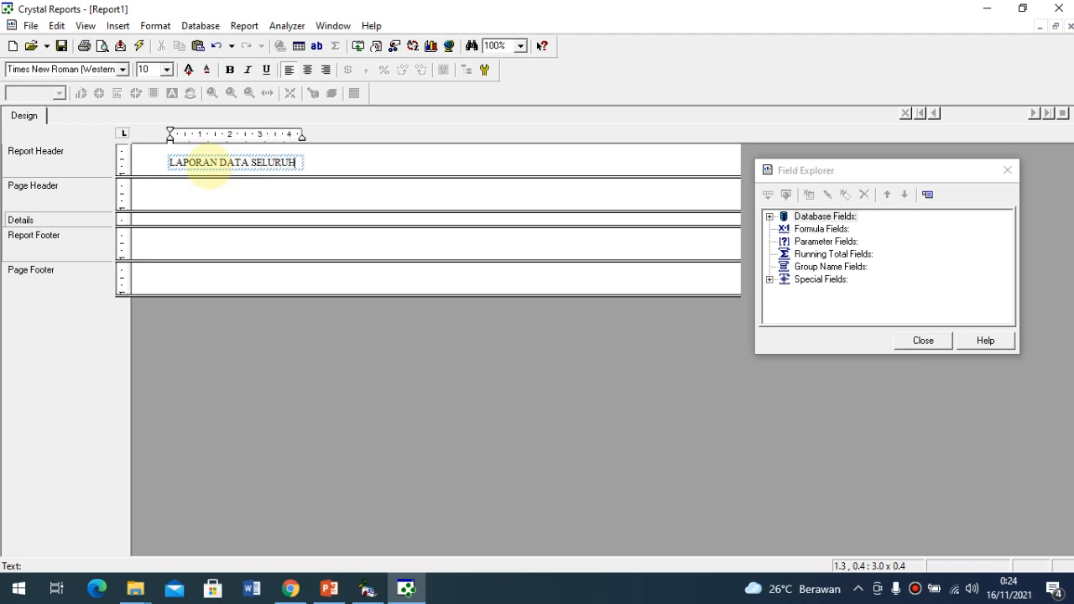
text( MAHASISWA)
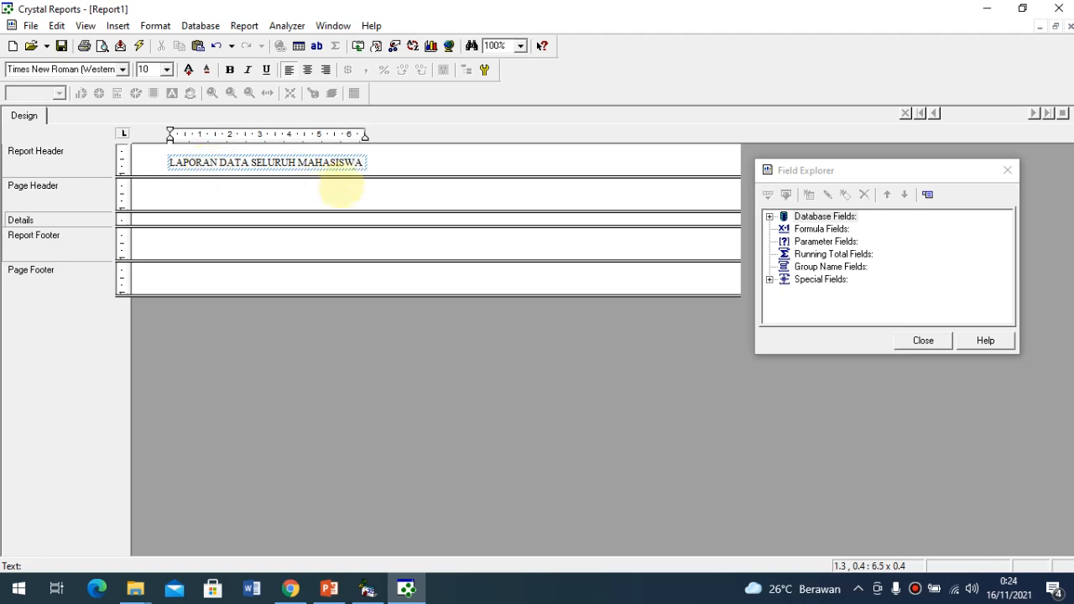
Widen the title's text object in the Report Header to about 10.6 cm
click(386, 162)
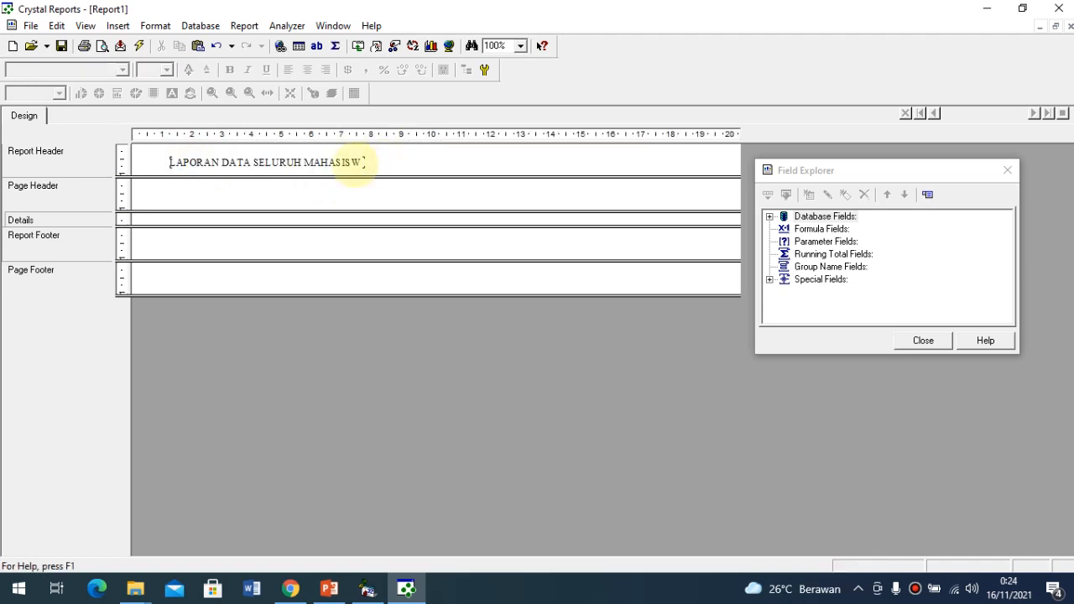
click(356, 161)
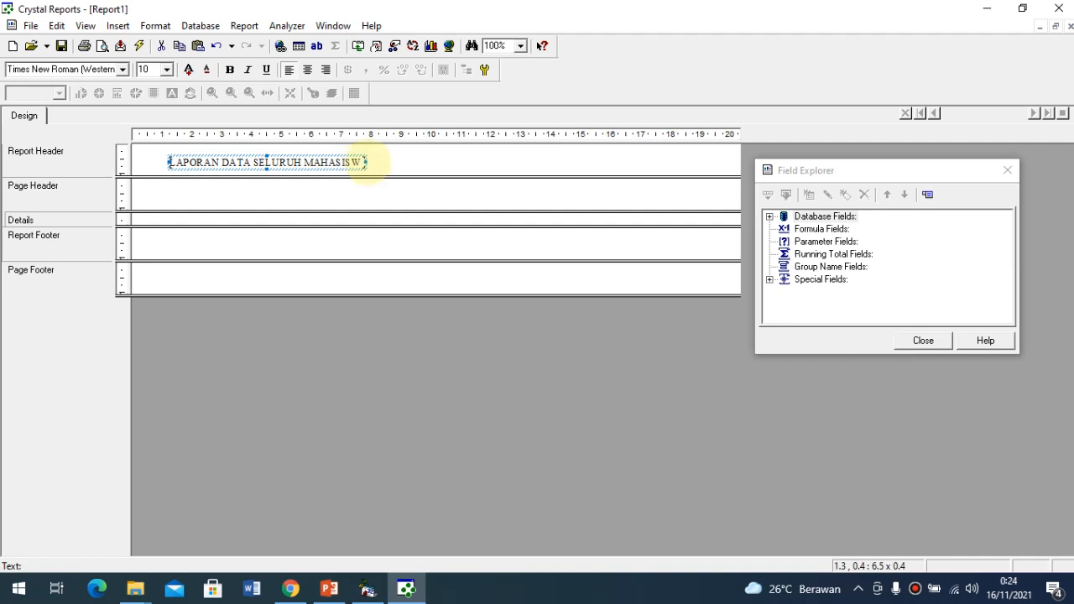
drag(366, 162, 487, 162)
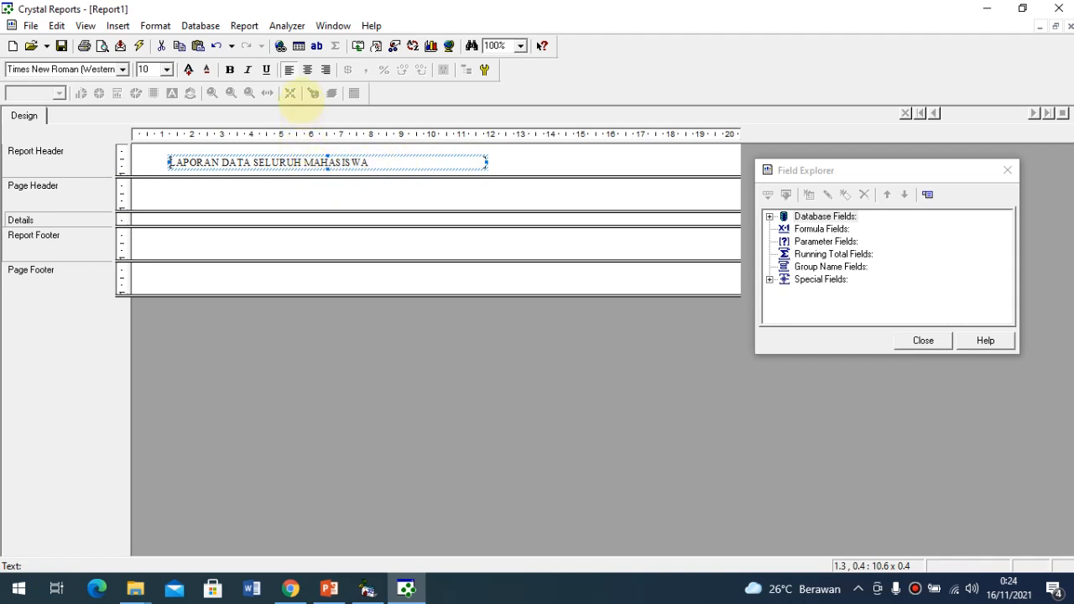
Format the title as centred, bold, 14 pt text and move it to the middle of the Report Header
click(308, 70)
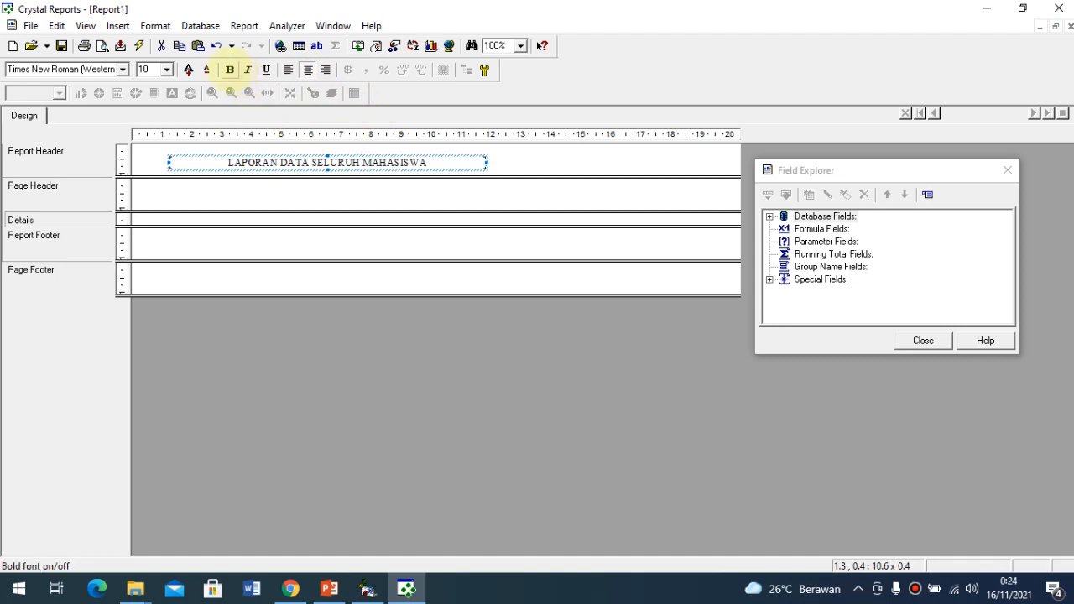
click(229, 70)
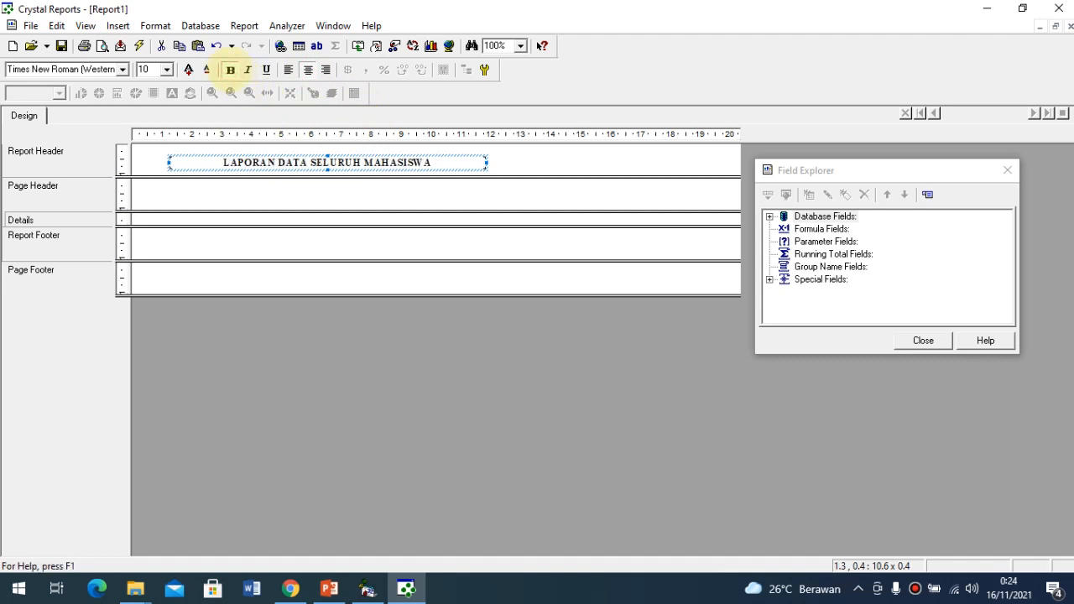
click(164, 70)
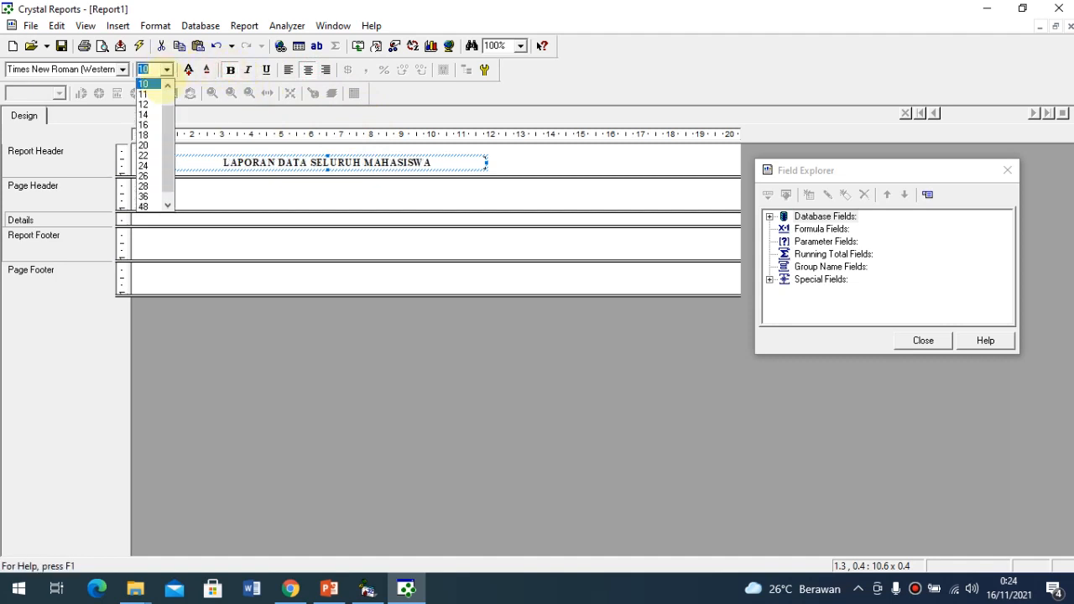
click(144, 114)
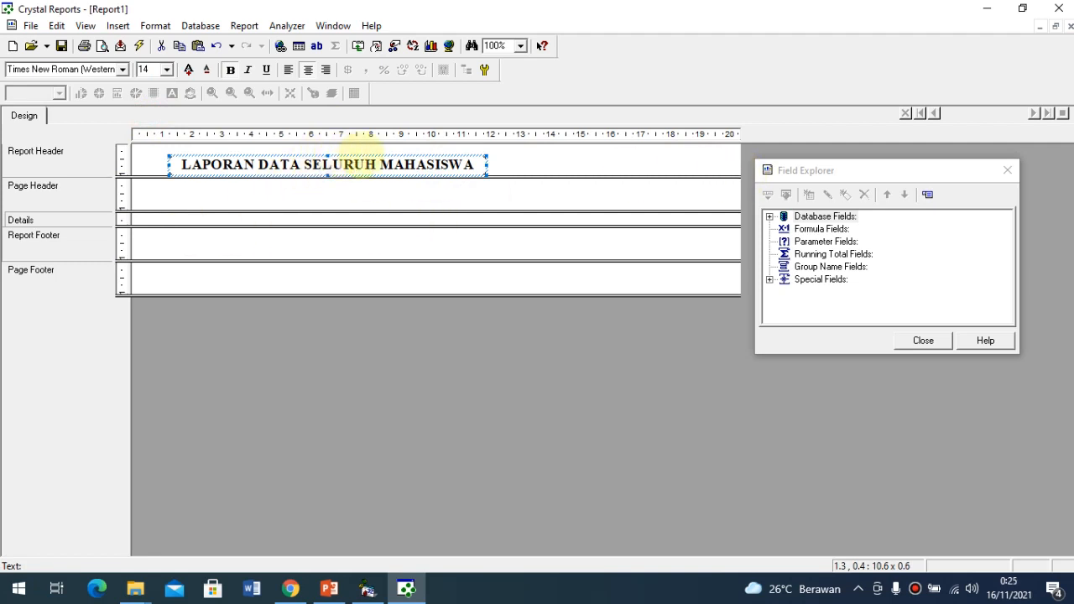
drag(353, 161, 461, 158)
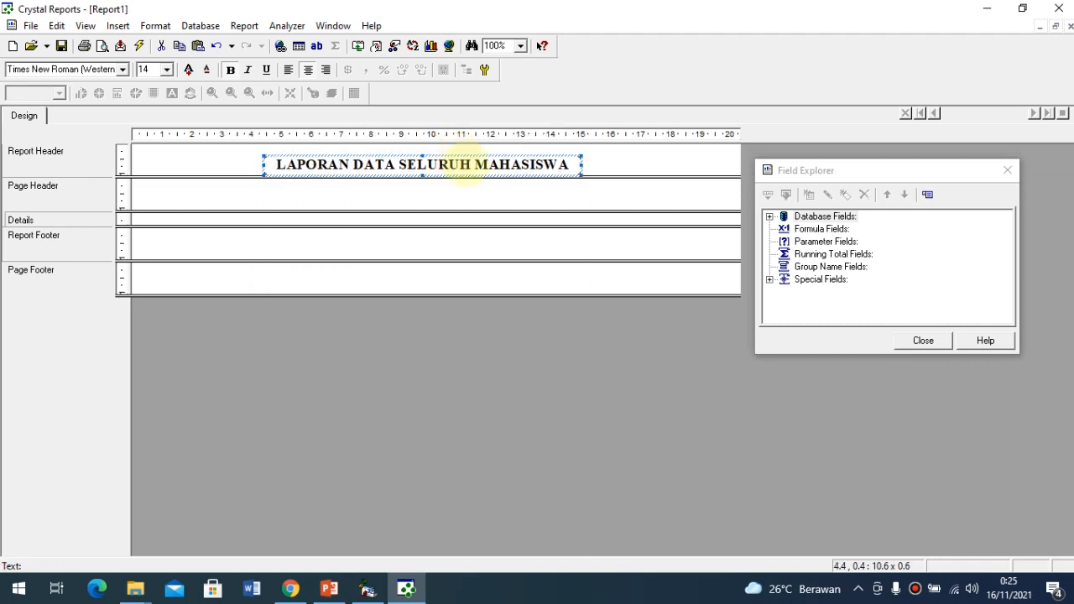
click(464, 193)
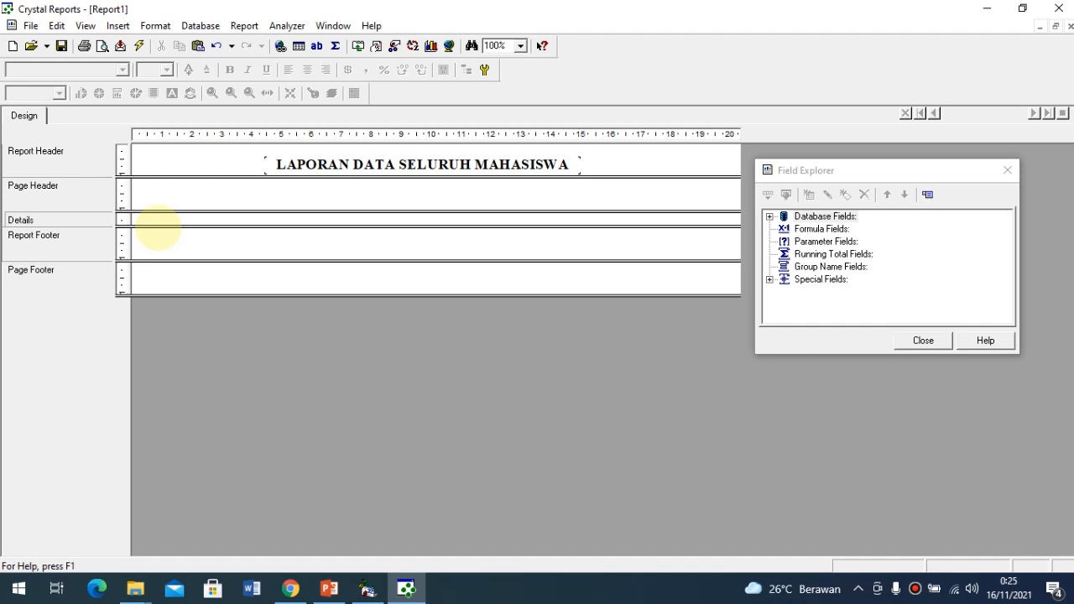
Increase the height of the Details section and place the BIODATA table's NIM field at the left edge of the Page Header
drag(158, 213, 163, 251)
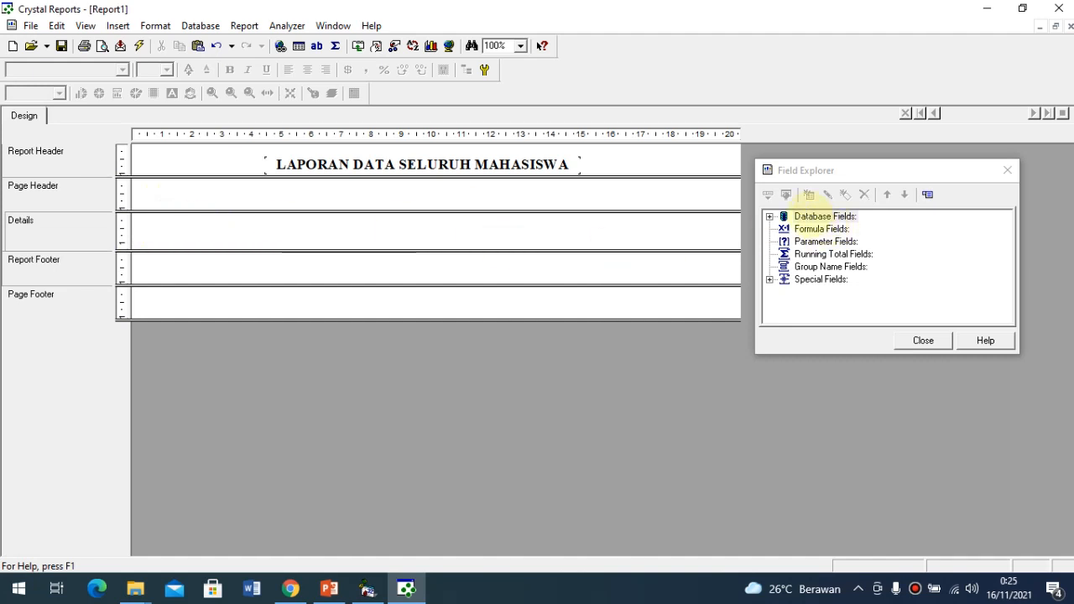
double_click(820, 215)
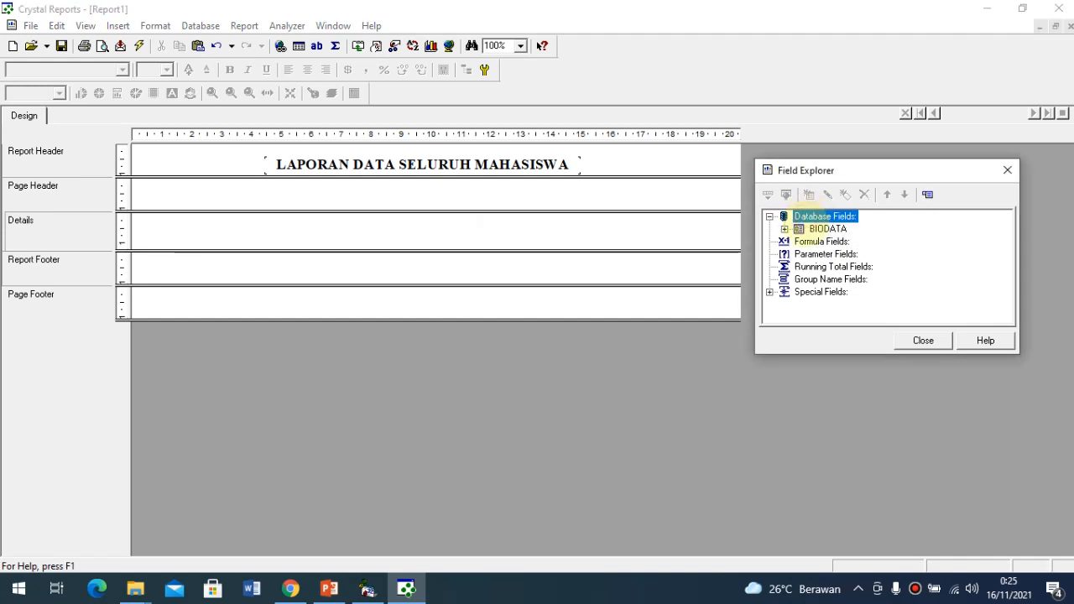
click(783, 228)
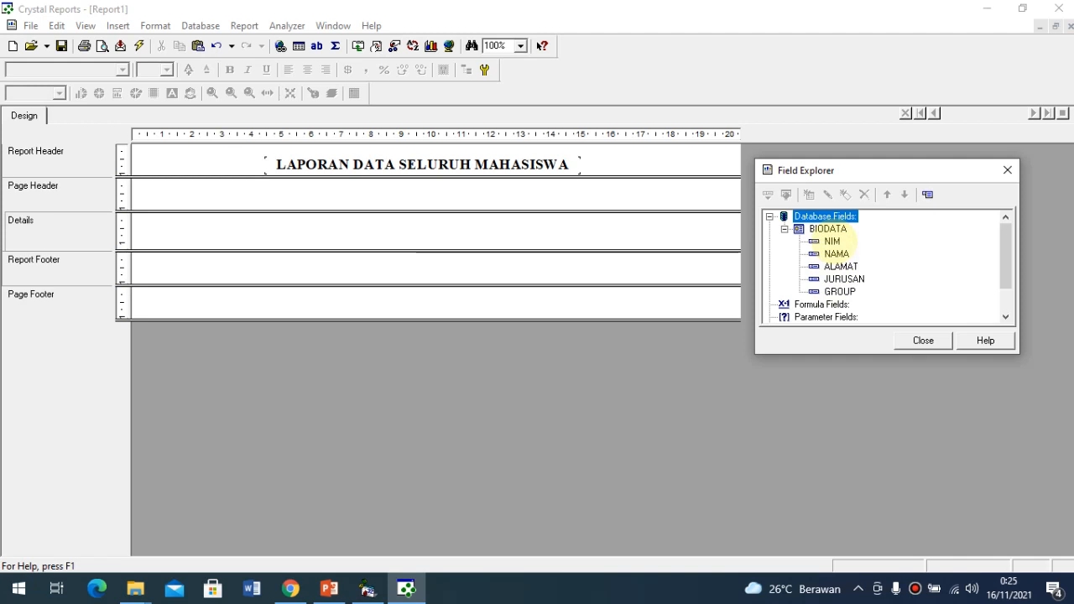
click(832, 241)
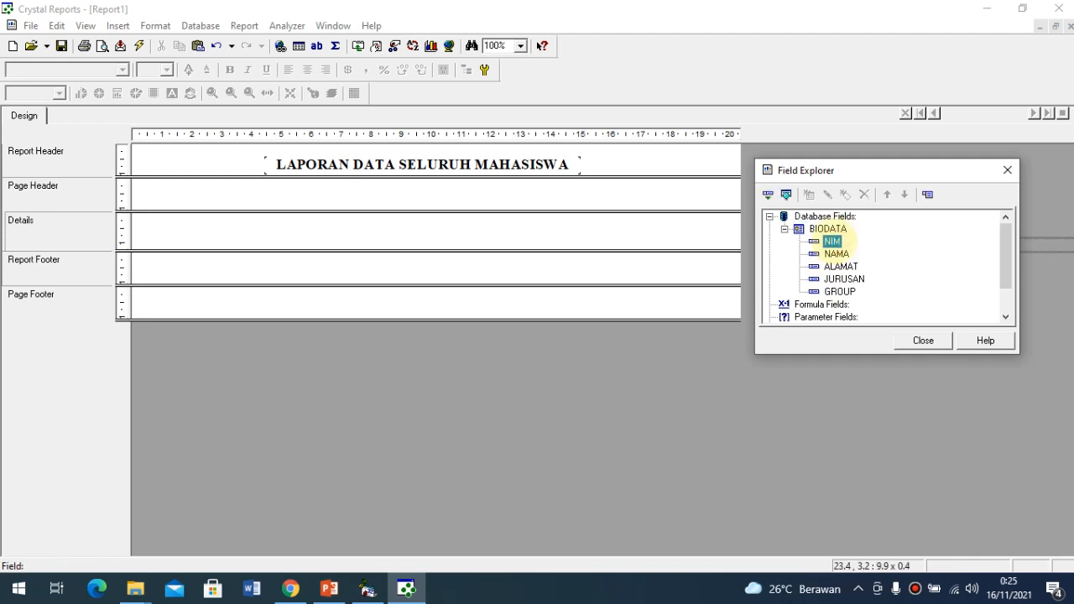
drag(832, 241, 97, 198)
drag(71, 192, 139, 193)
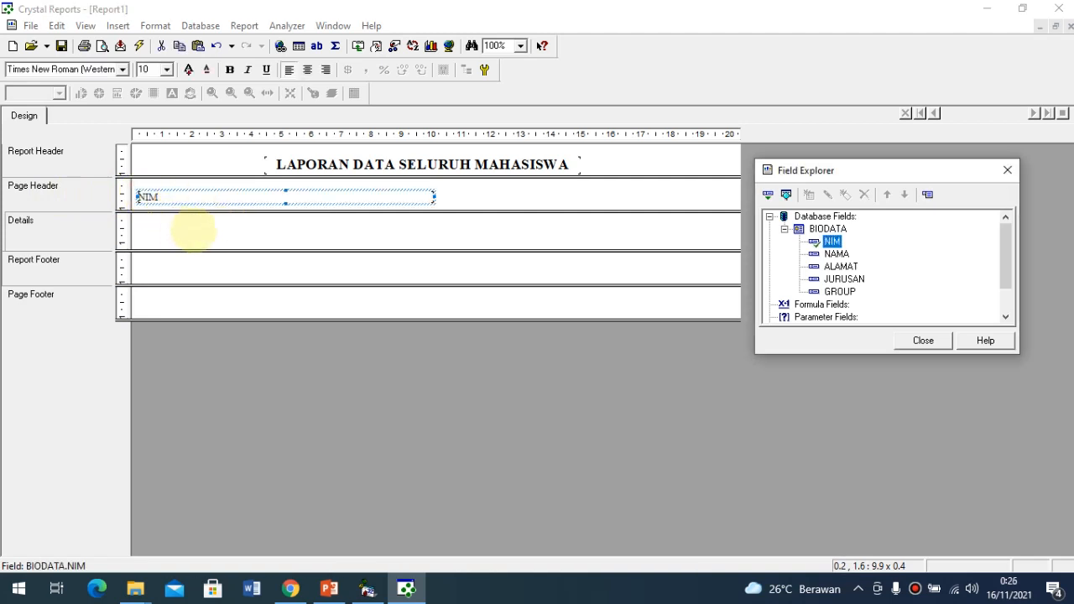
click(204, 227)
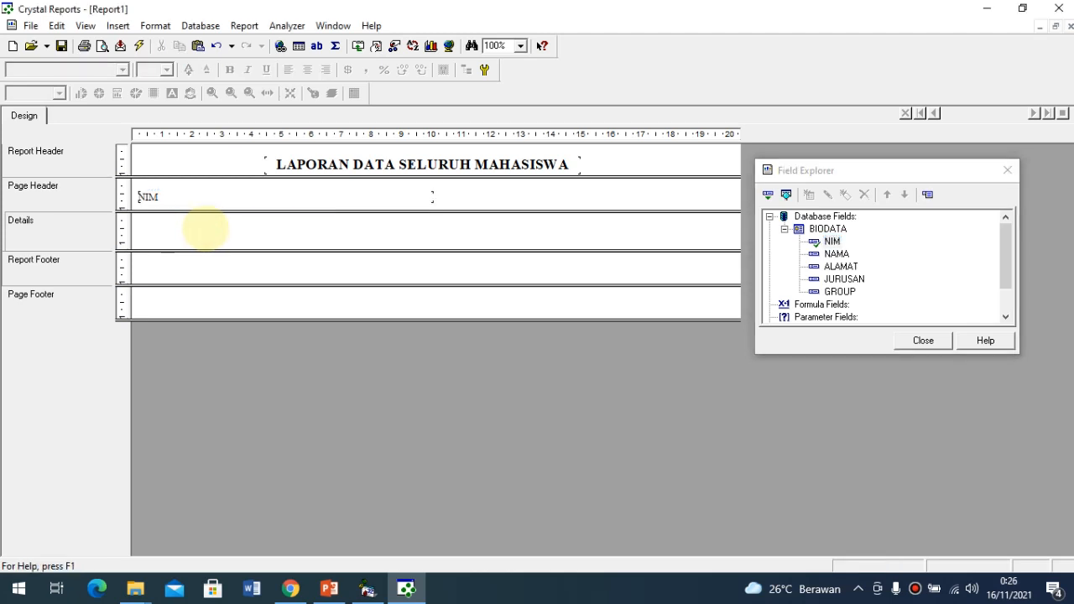
Narrow the NIM field in the Page Header to about 2.5 cm
click(214, 197)
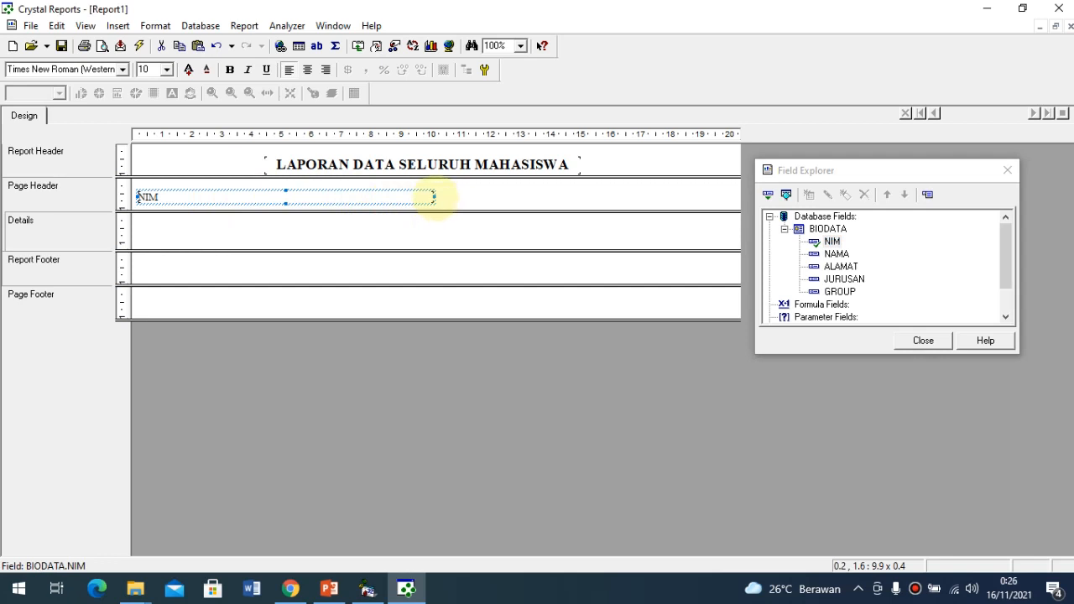
drag(434, 196, 215, 197)
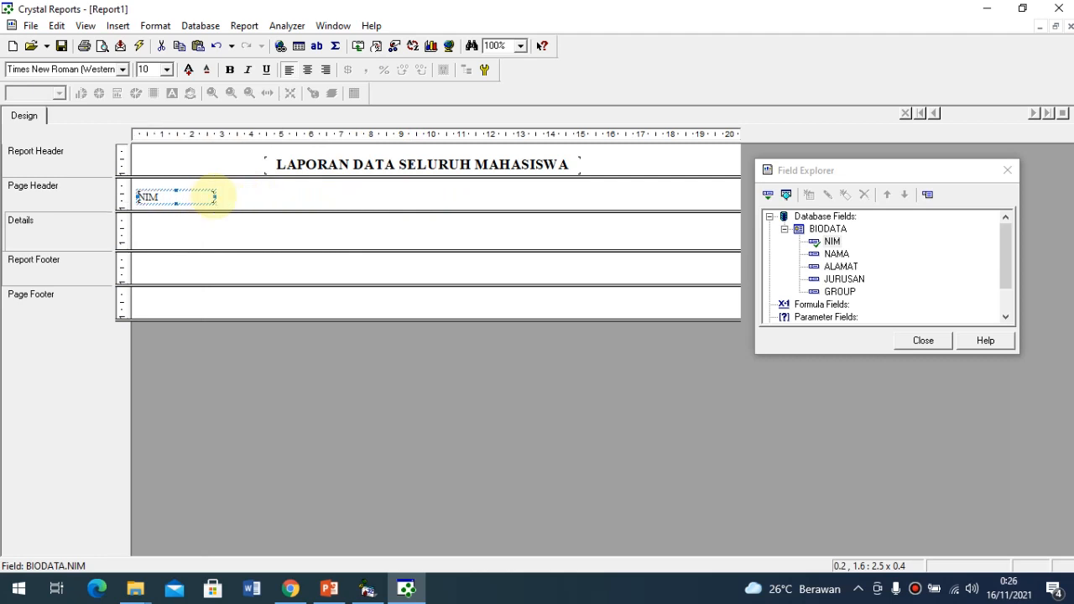
click(256, 221)
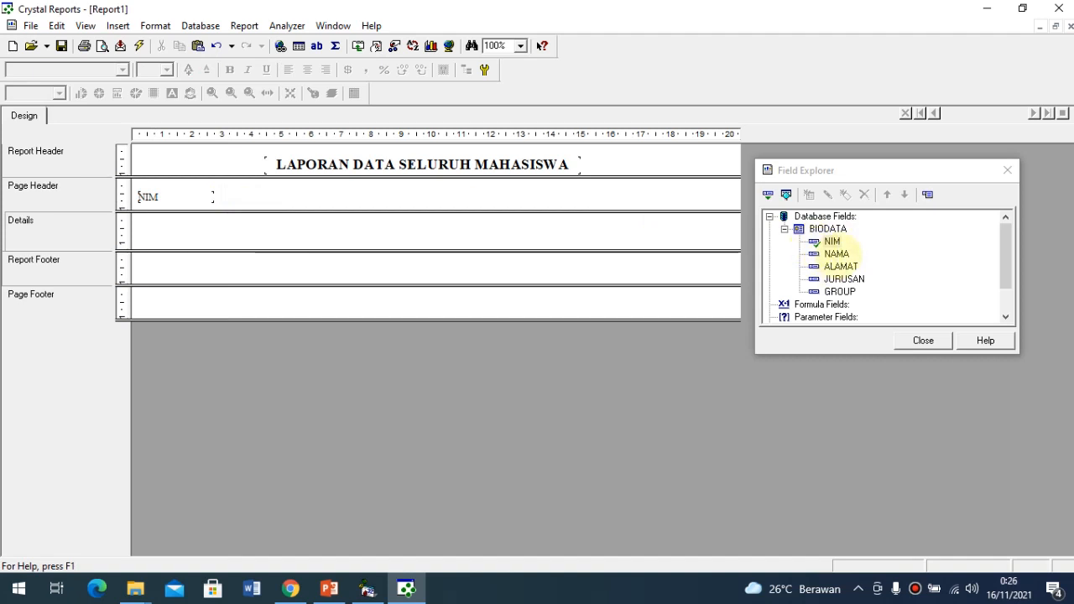
Place the NAMA field just after NIM in the Page Header and narrow it to about 2.8 cm
drag(837, 253, 229, 196)
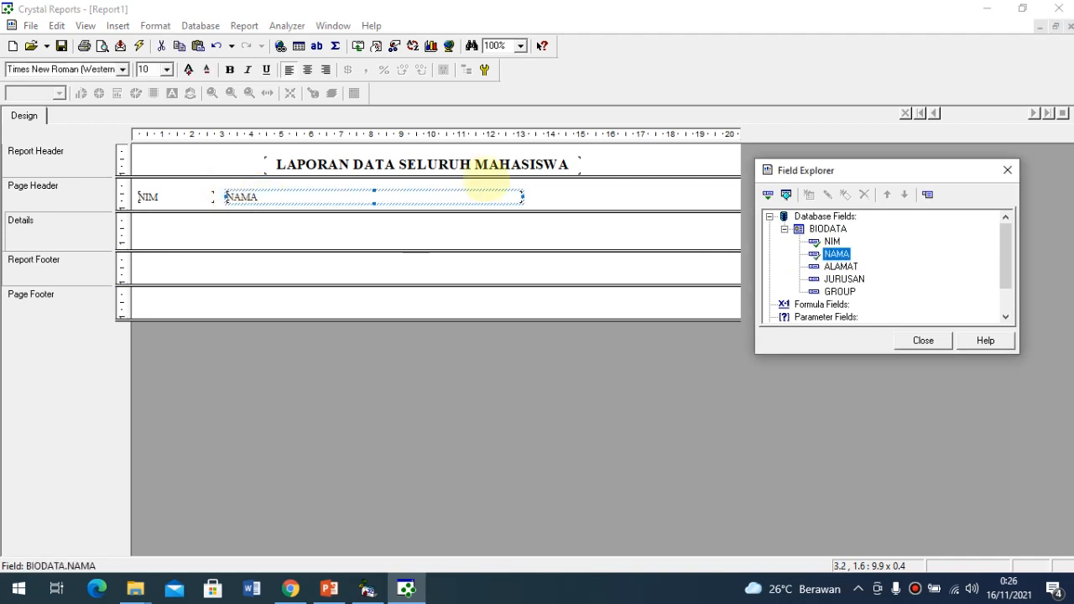
drag(522, 196, 373, 196)
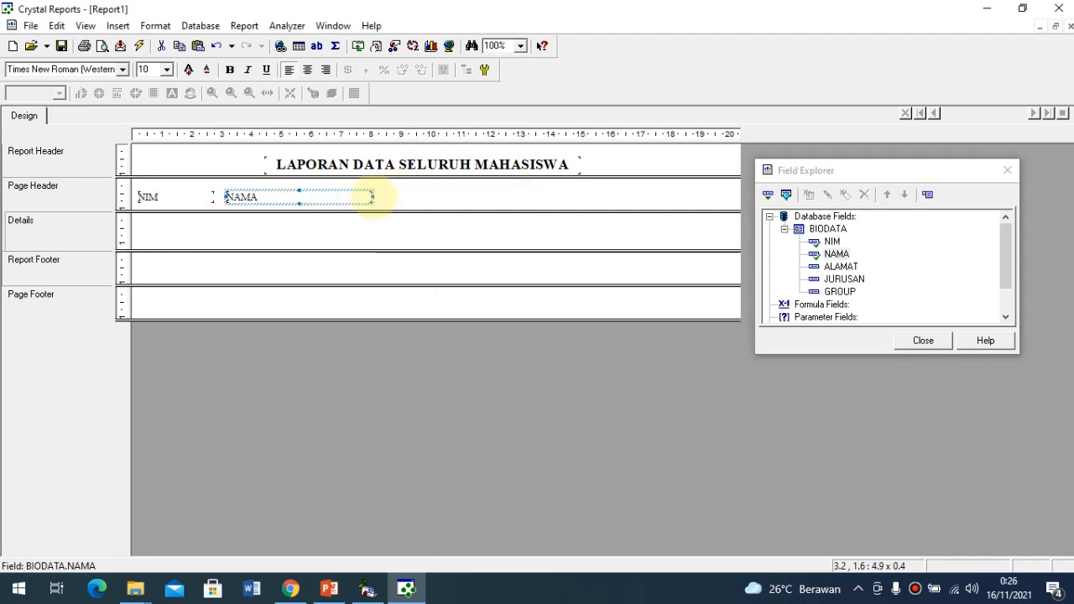
drag(374, 196, 309, 197)
click(371, 220)
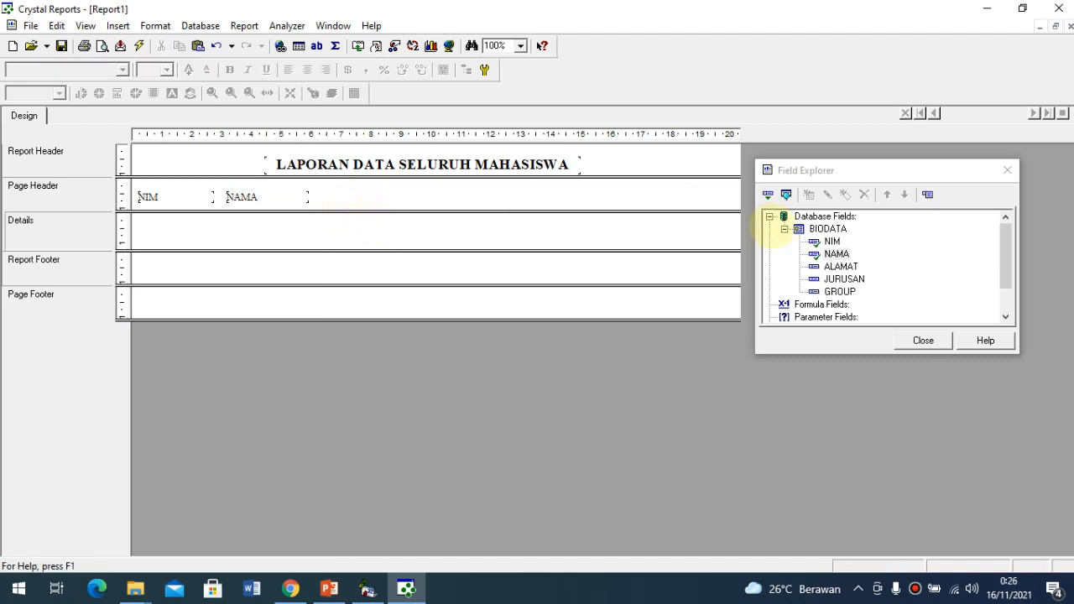
Place the ALAMAT and JURUSAN fields after NAMA in the Page Header, narrowing each to about 3.2 cm
drag(841, 266, 324, 195)
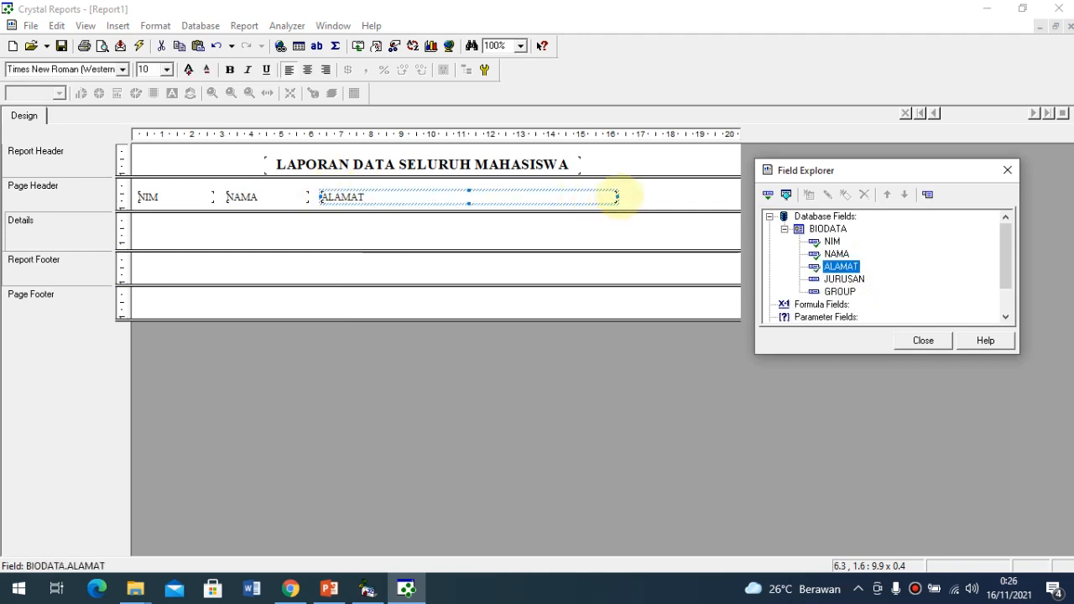
drag(617, 196, 417, 196)
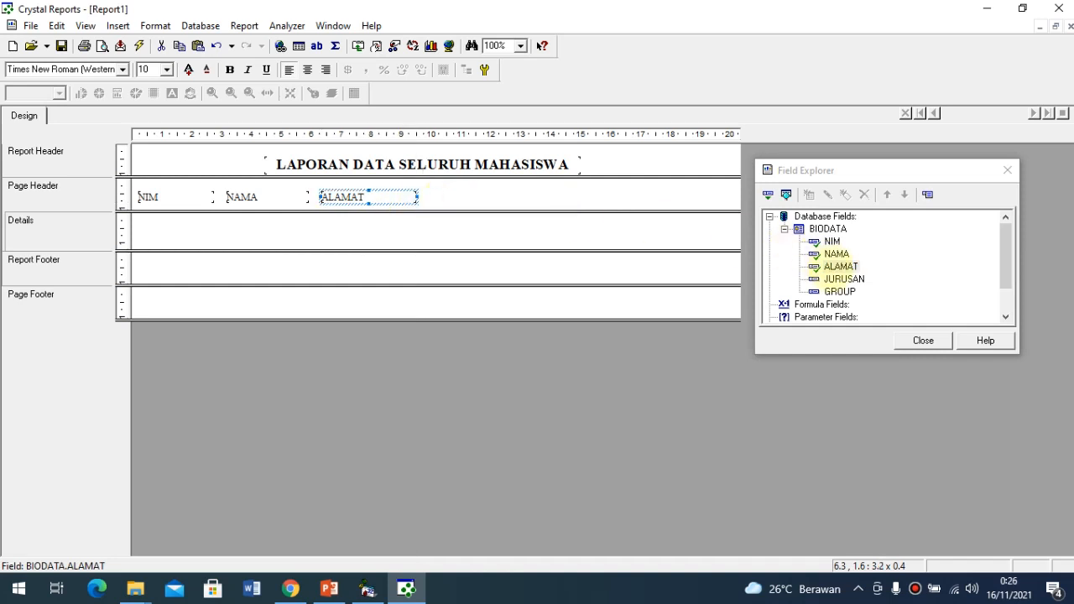
click(839, 278)
drag(839, 278, 432, 194)
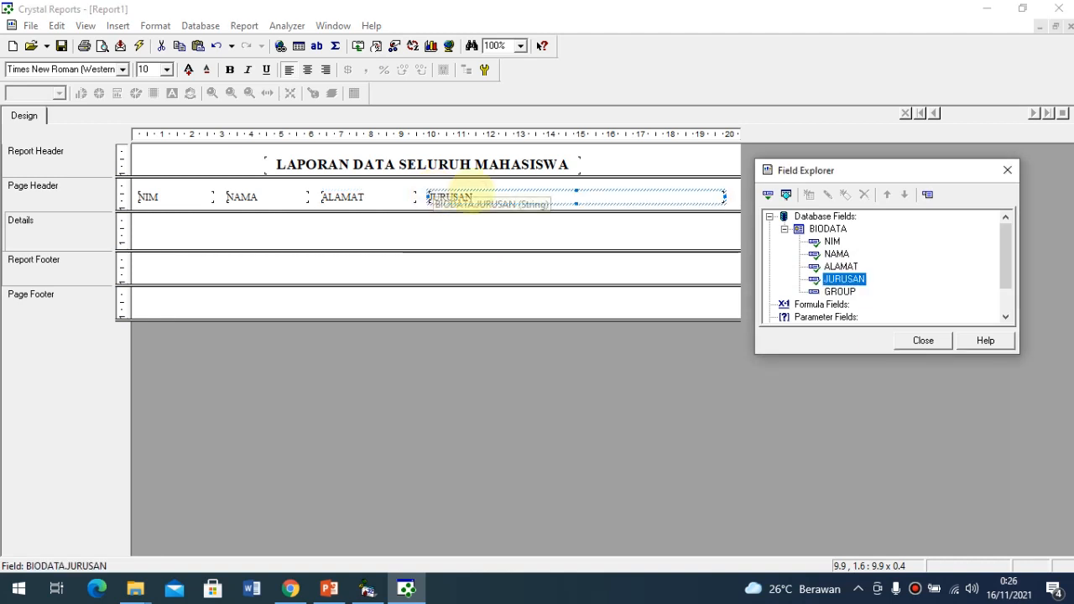
drag(724, 197, 525, 195)
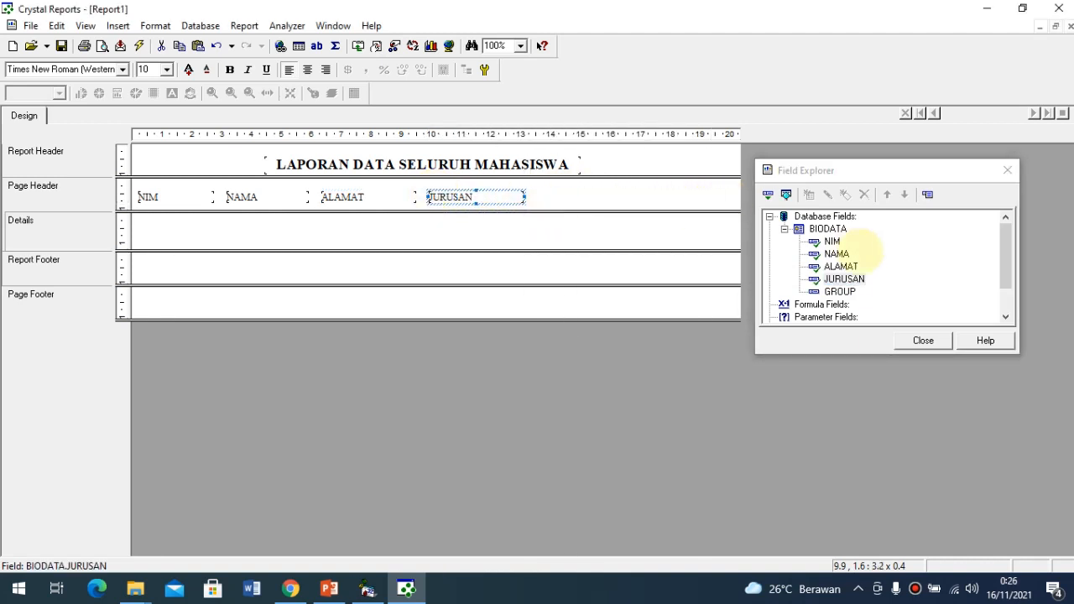
Place the GROUP field after JURUSAN in the Page Header, about 14.2 cm across, and narrow it to about 5 cm
drag(839, 292, 559, 195)
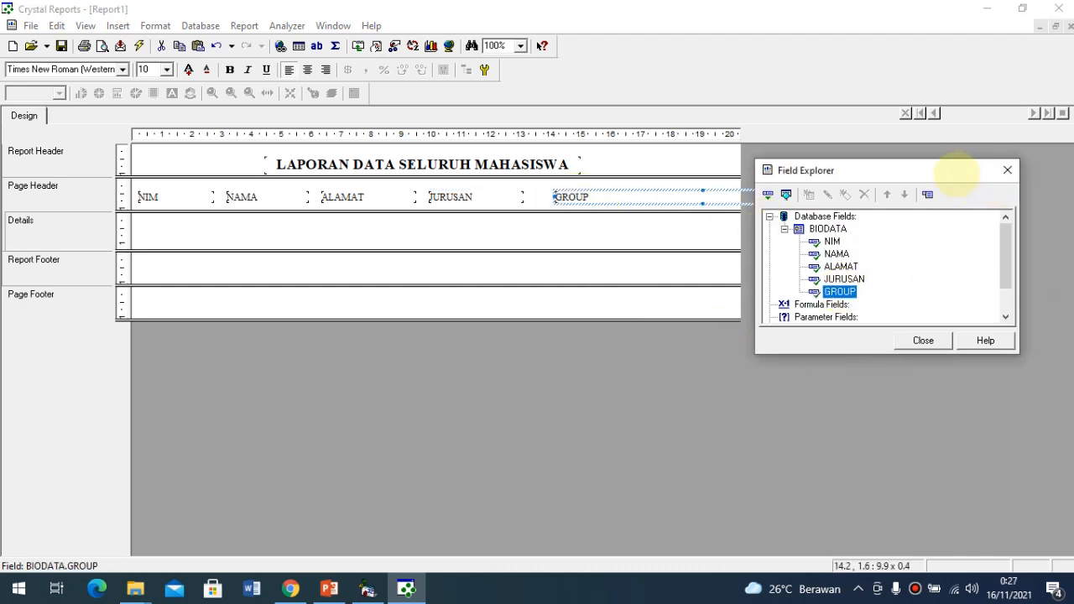
drag(954, 170, 1015, 326)
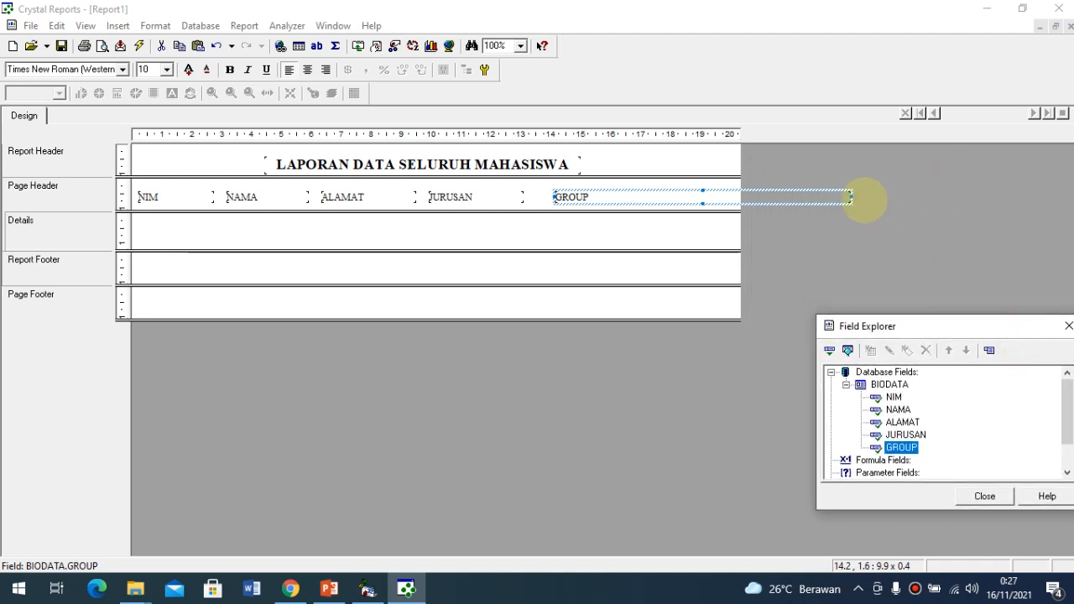
drag(851, 196, 707, 196)
click(702, 220)
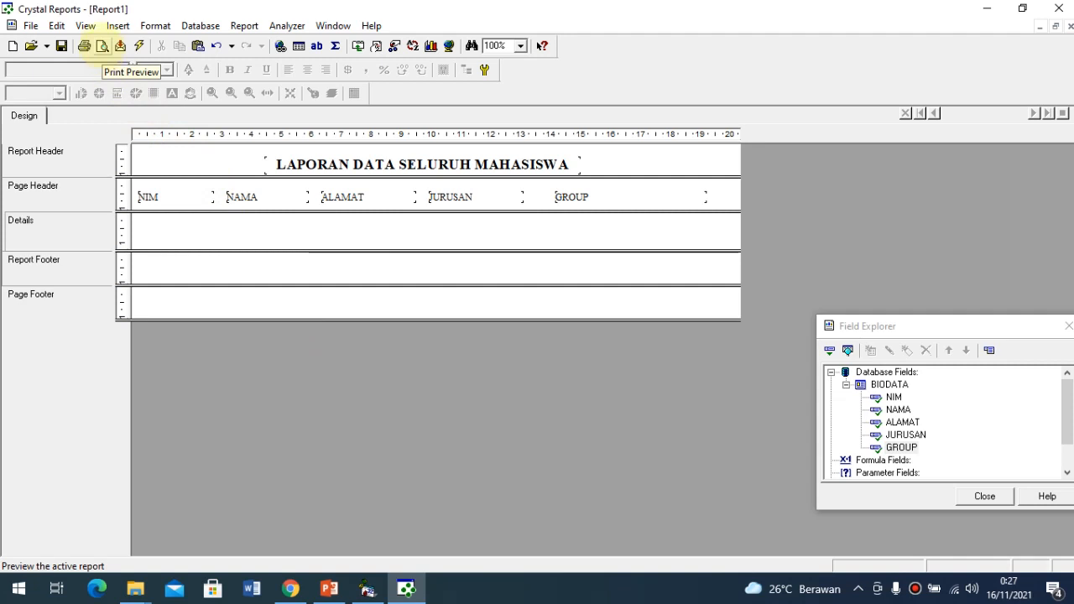
Preview the report, including with refreshed data, and return to its design
click(101, 47)
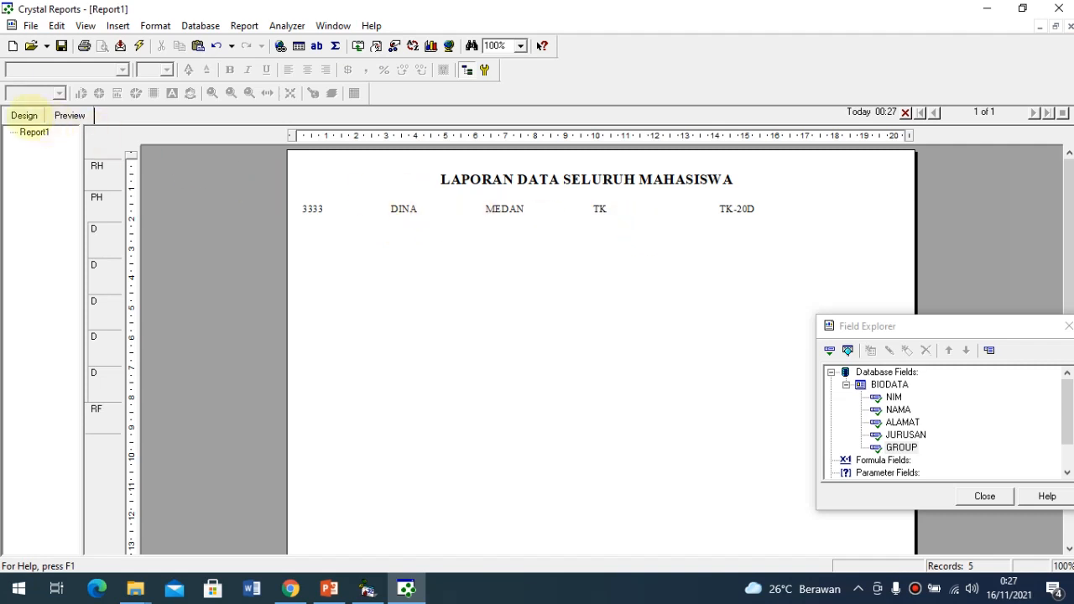
click(24, 115)
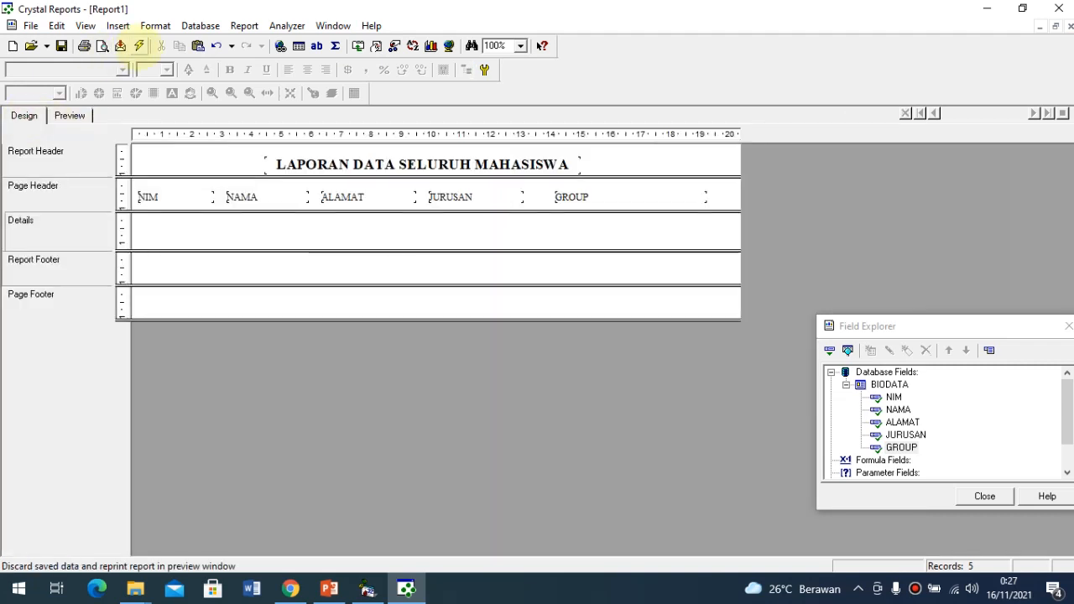
click(139, 46)
click(508, 326)
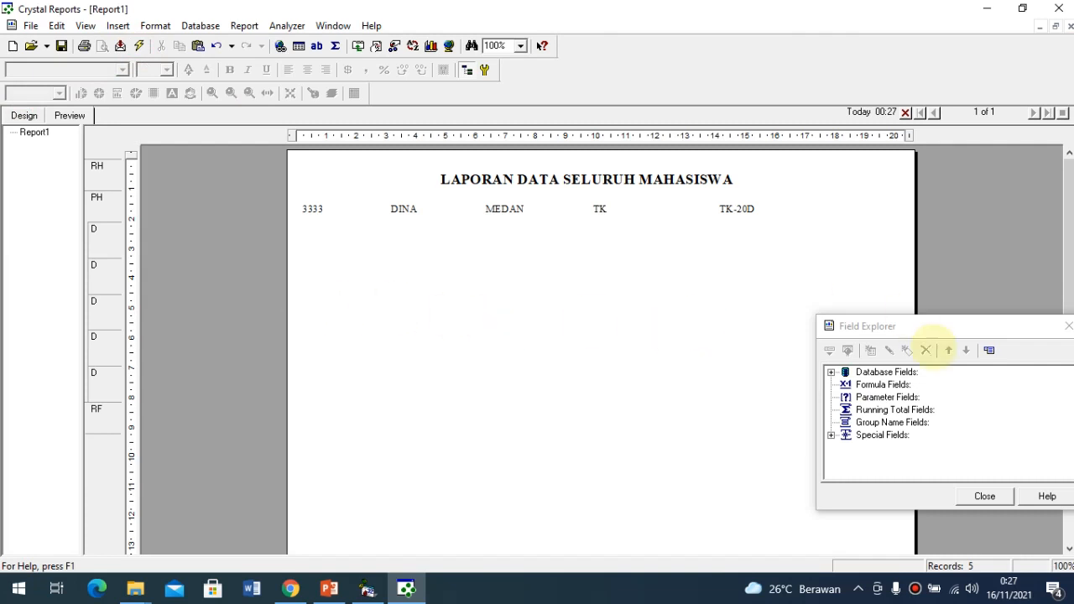
mouse_move(1068, 289)
mouse_down()
mouse_move(1069, 495)
mouse_move(1067, 284)
mouse_up()
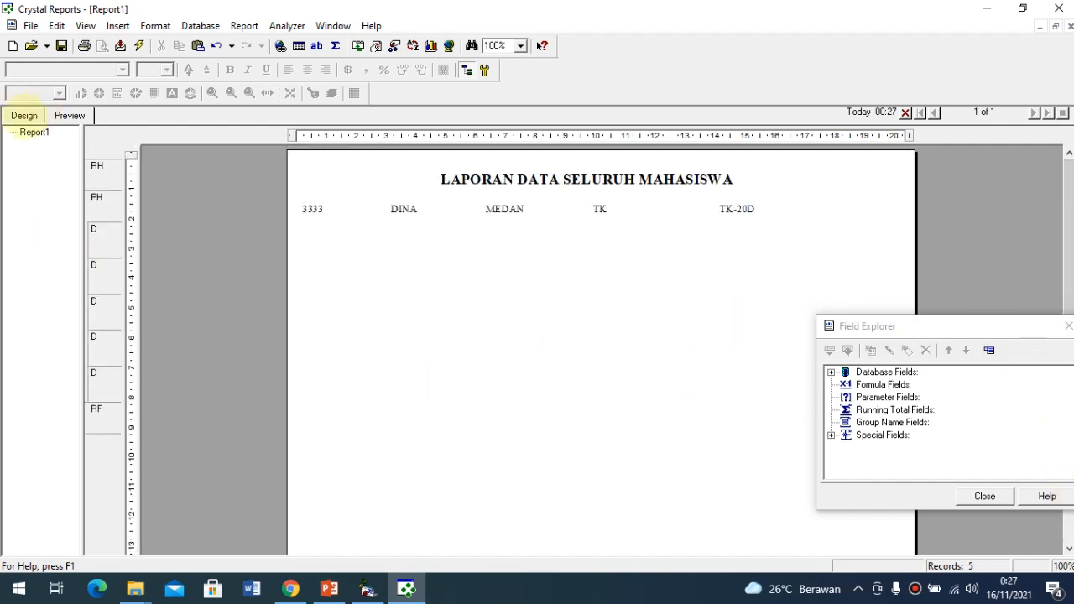
click(24, 116)
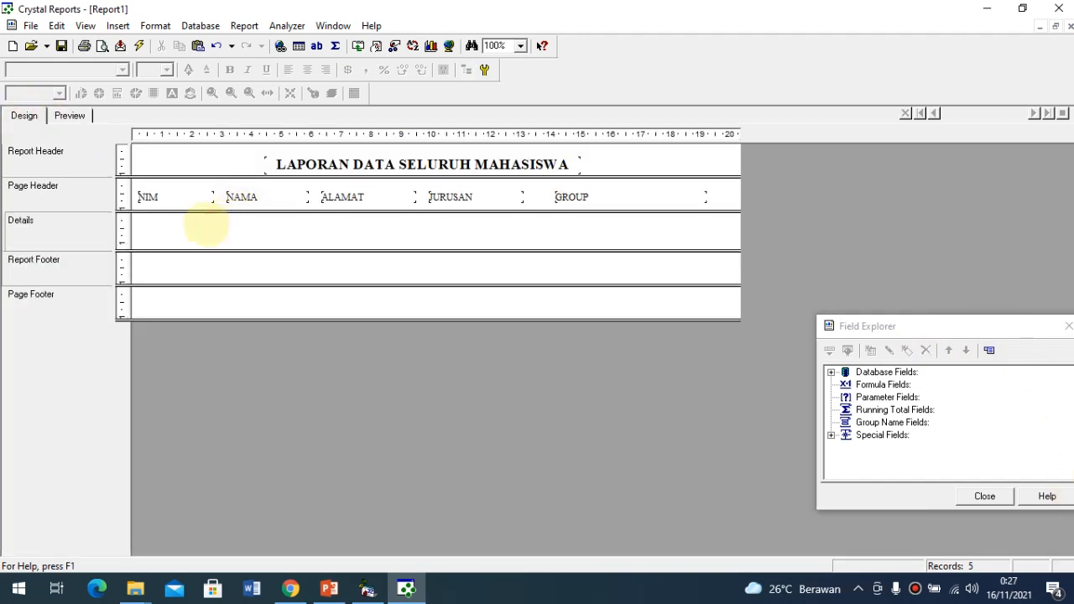
Verify the report's database from the design view
click(189, 198)
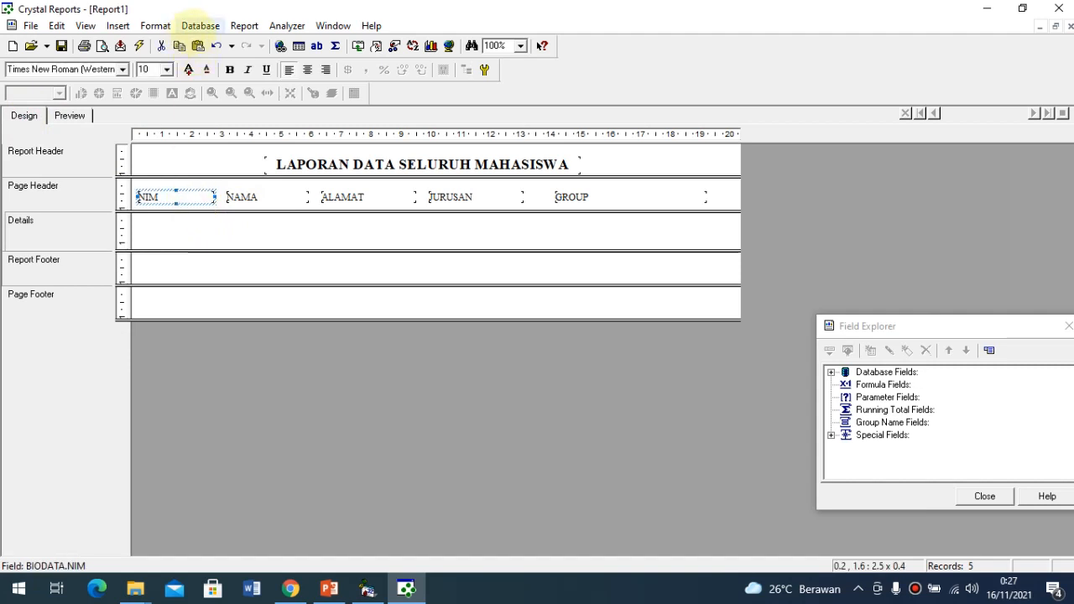
click(196, 27)
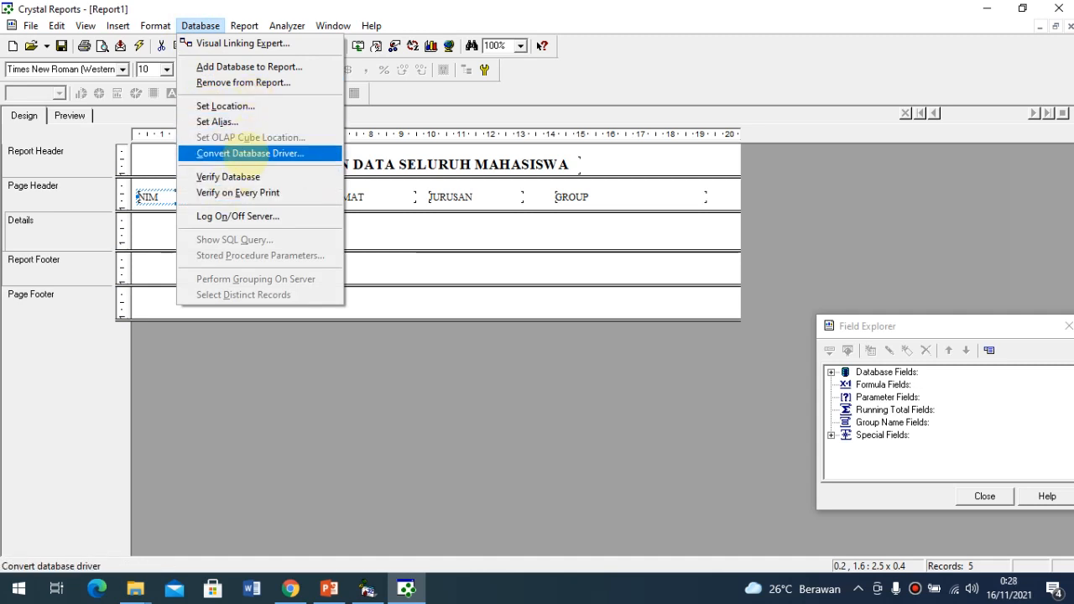
click(241, 176)
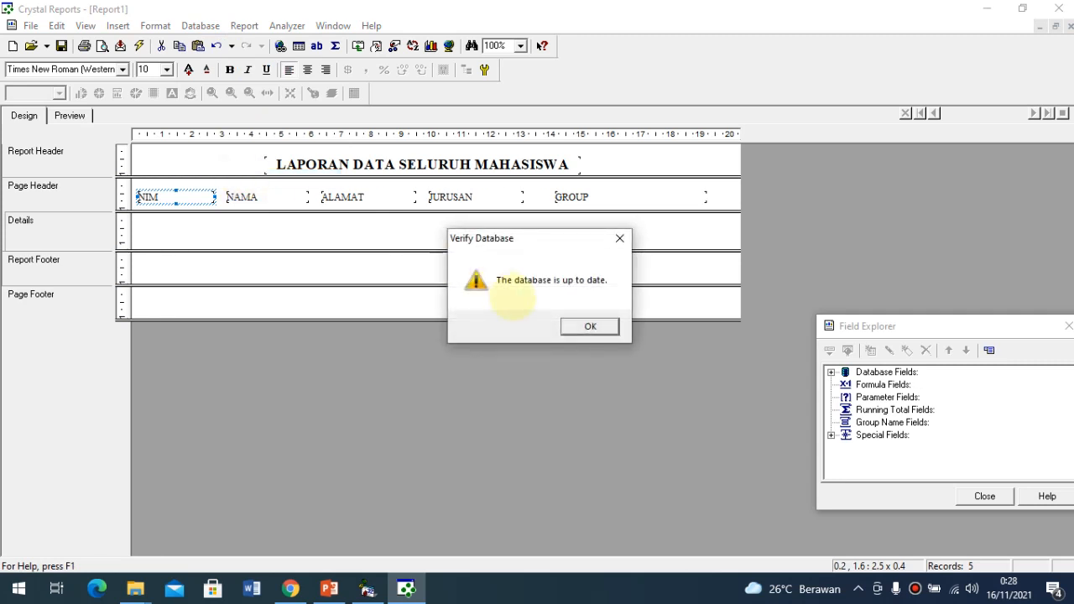
click(578, 328)
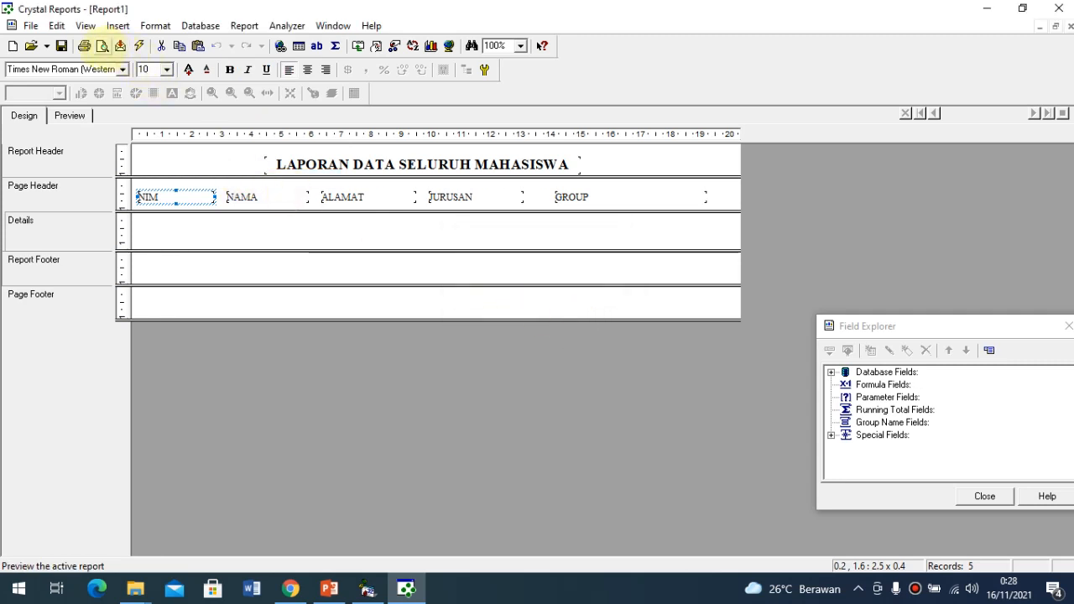
Preview the report again with the Field Explorer moved out of the way, and return to its design
click(101, 46)
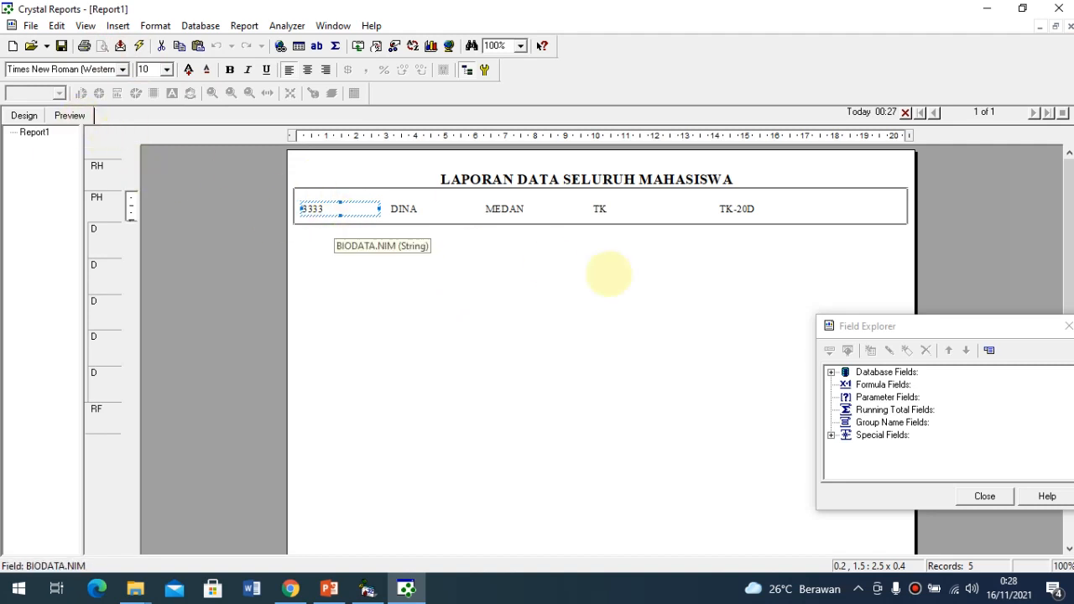
drag(998, 329, 1031, 481)
drag(1062, 300, 1048, 278)
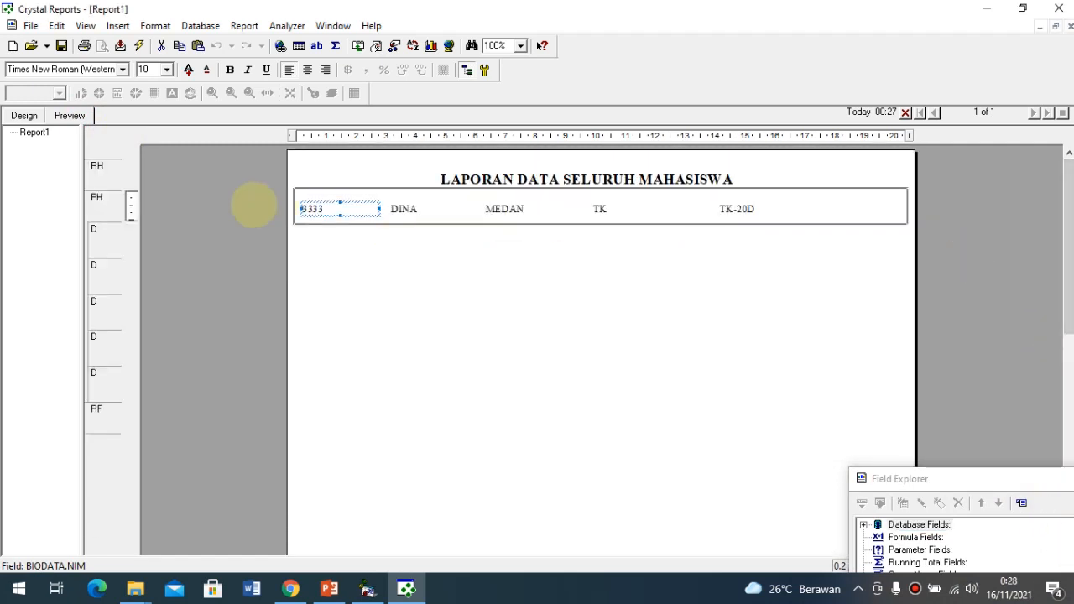
click(24, 115)
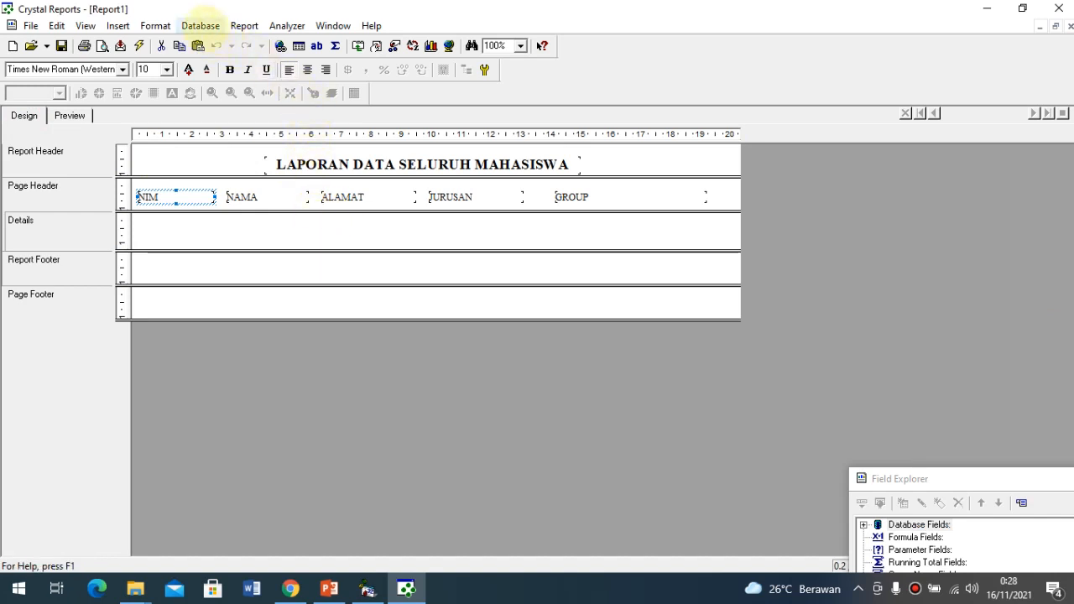
click(200, 25)
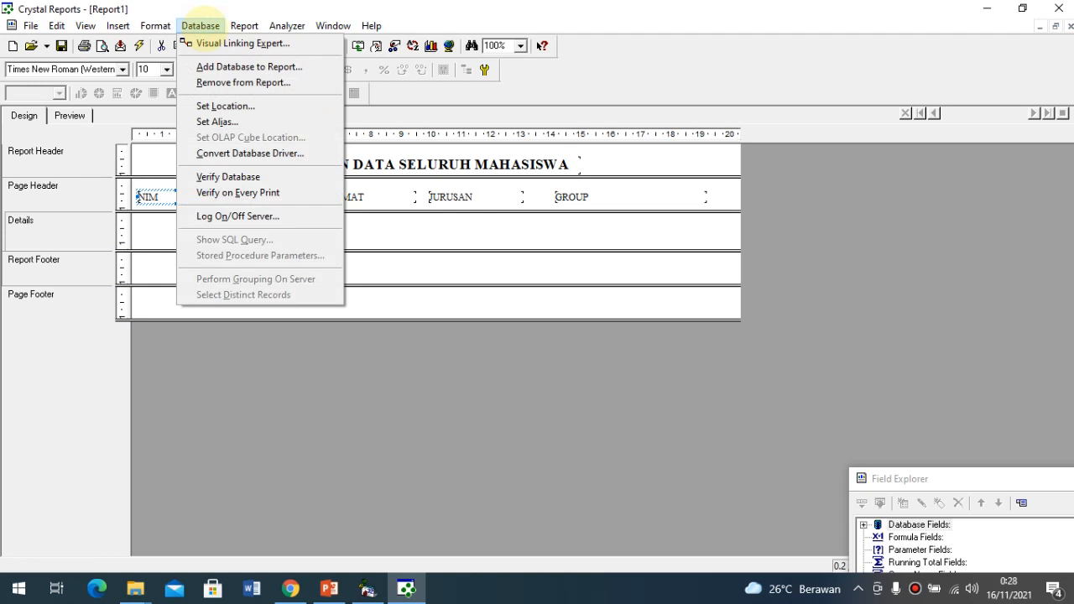
mouse_move(155, 26)
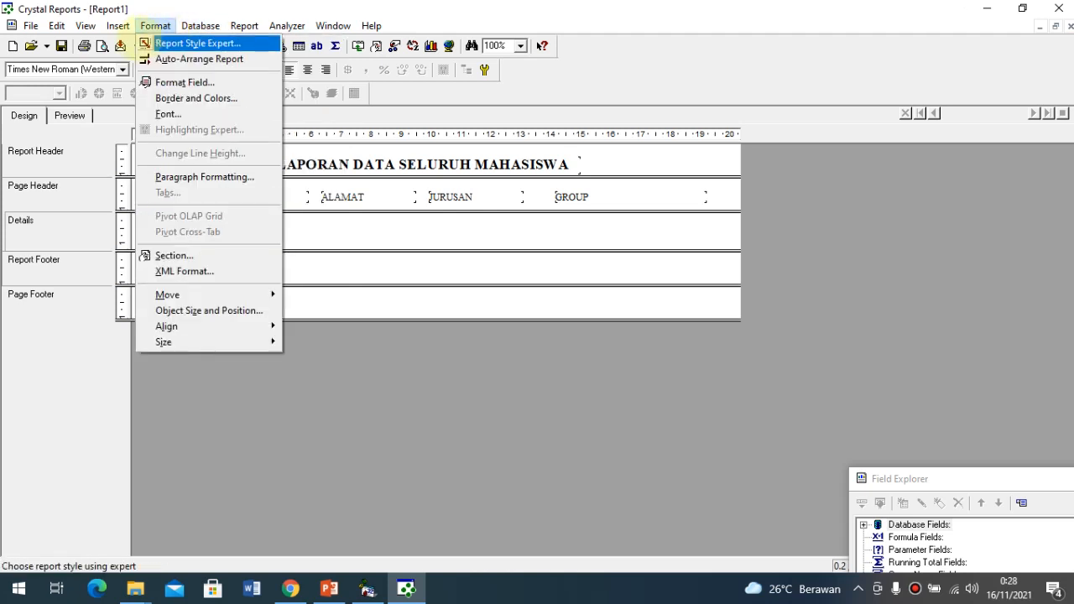
mouse_move(286, 25)
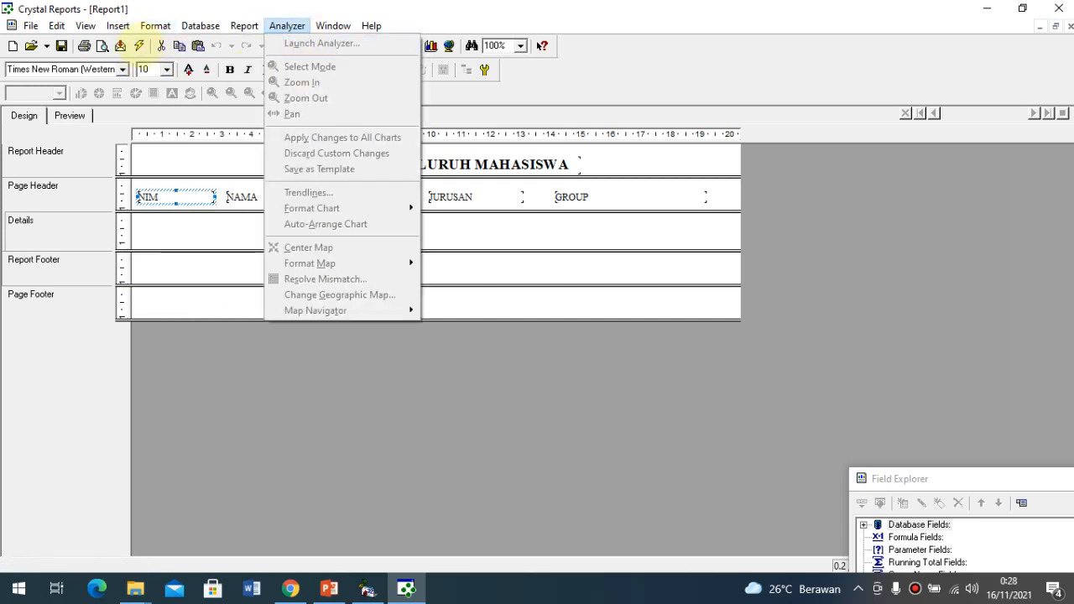
Refresh the report data and examine the NAMA, ALAMAT and GROUP fields in the preview
click(139, 45)
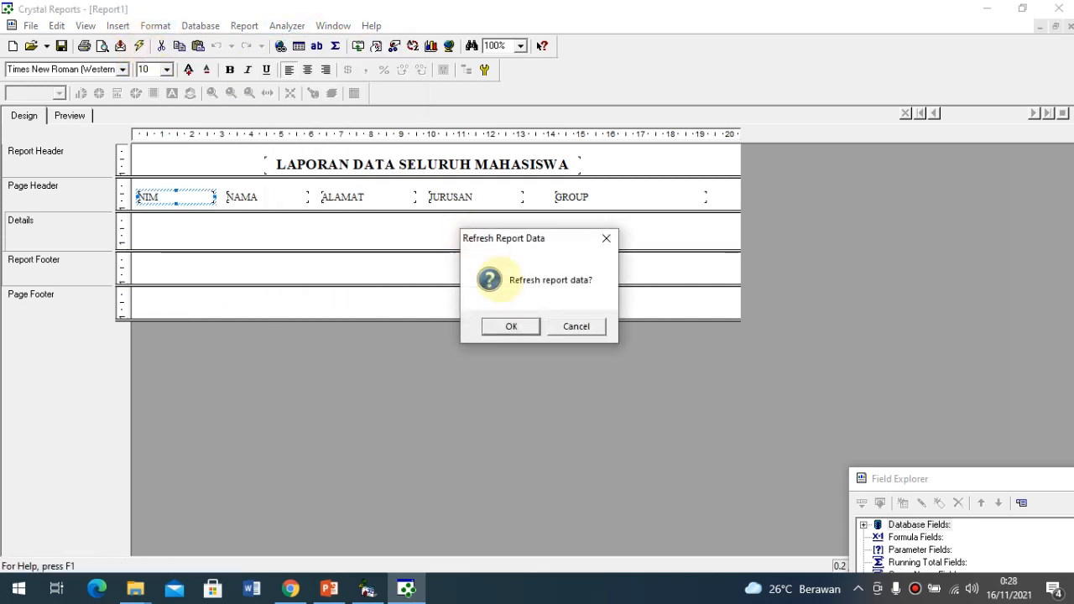
click(509, 326)
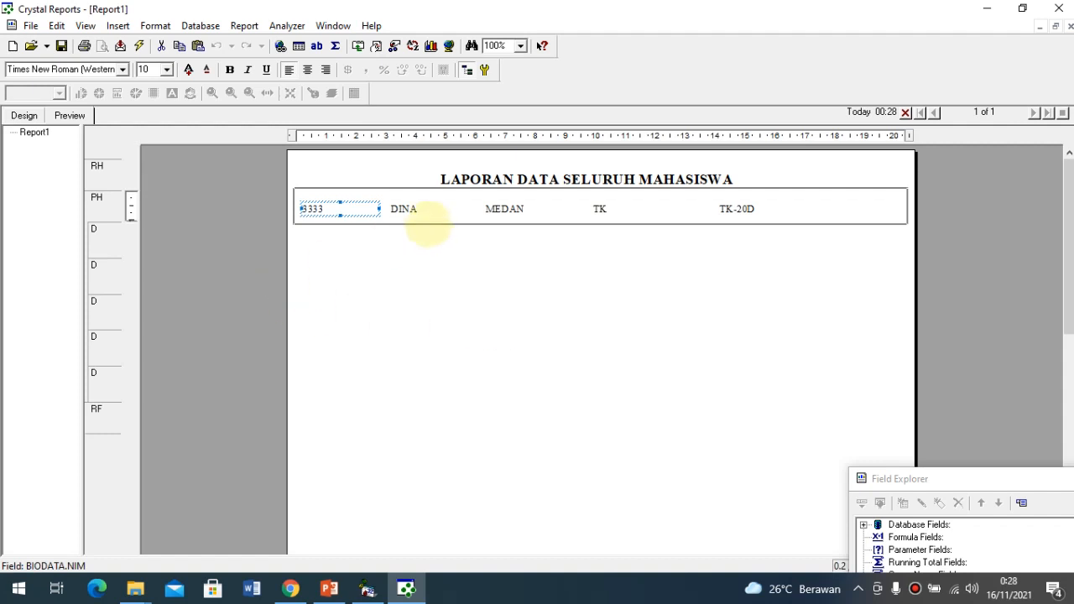
click(404, 209)
click(507, 209)
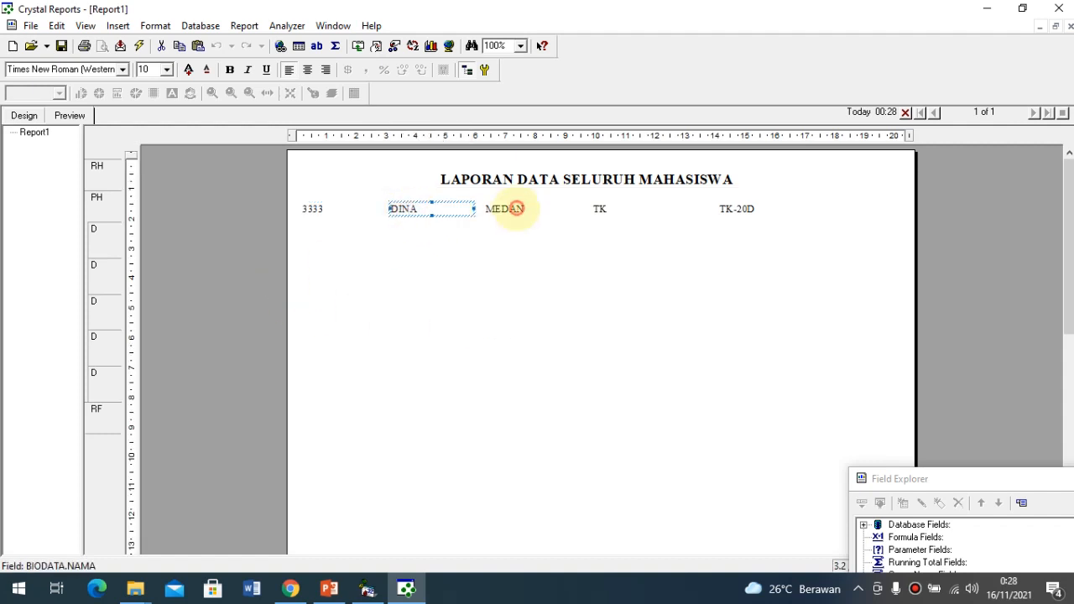
click(728, 210)
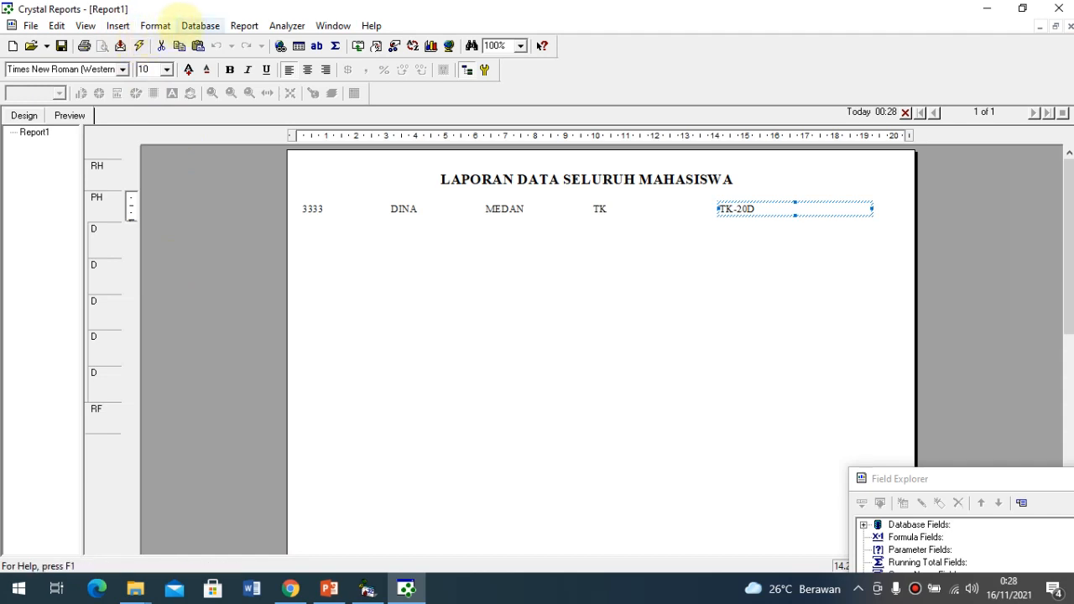
Verify the report's database once more and return from the preview to the design
click(194, 25)
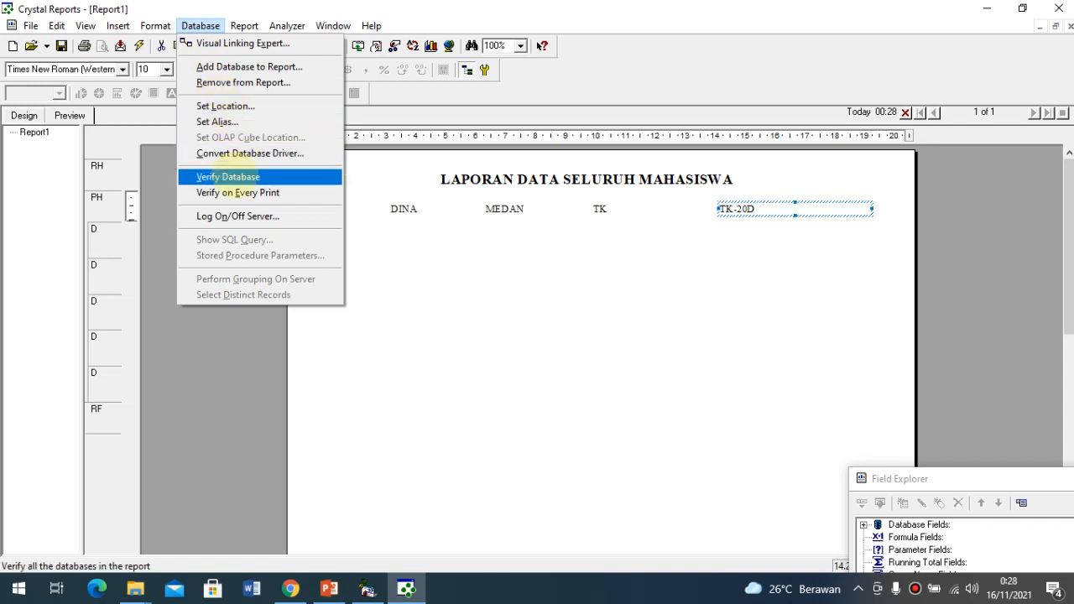
click(234, 177)
click(588, 326)
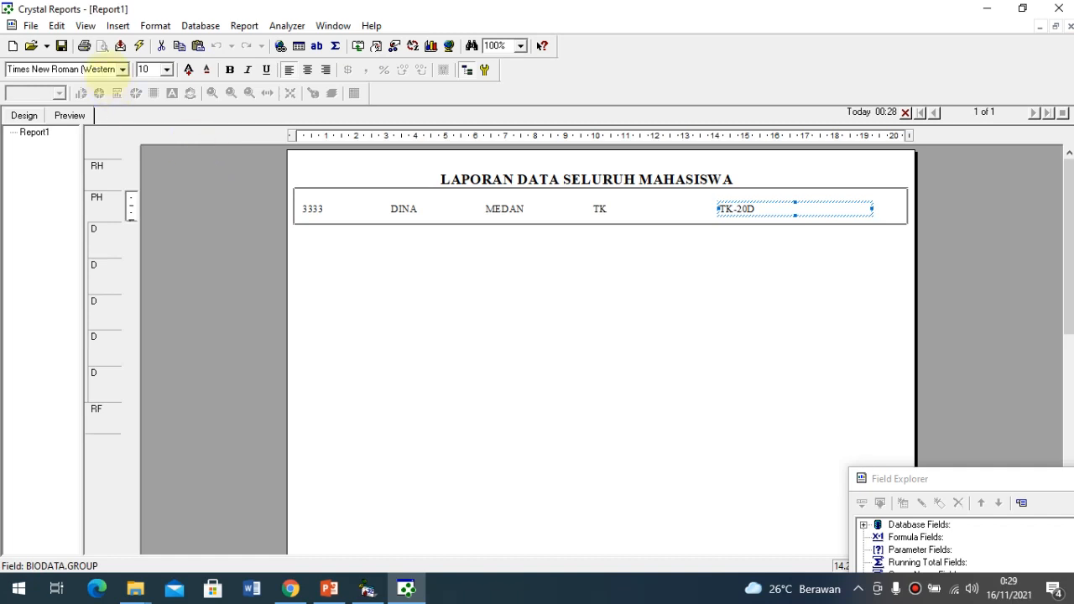
click(25, 114)
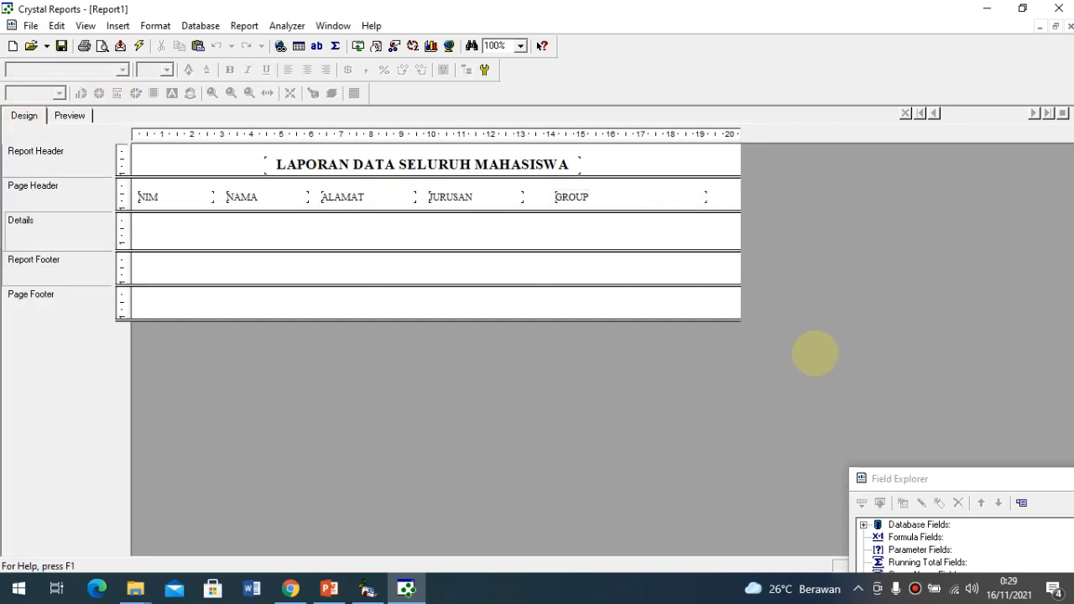
Bring the Field Explorer fully into view beside the report and list the fields of the BIODATA table
drag(915, 477, 860, 220)
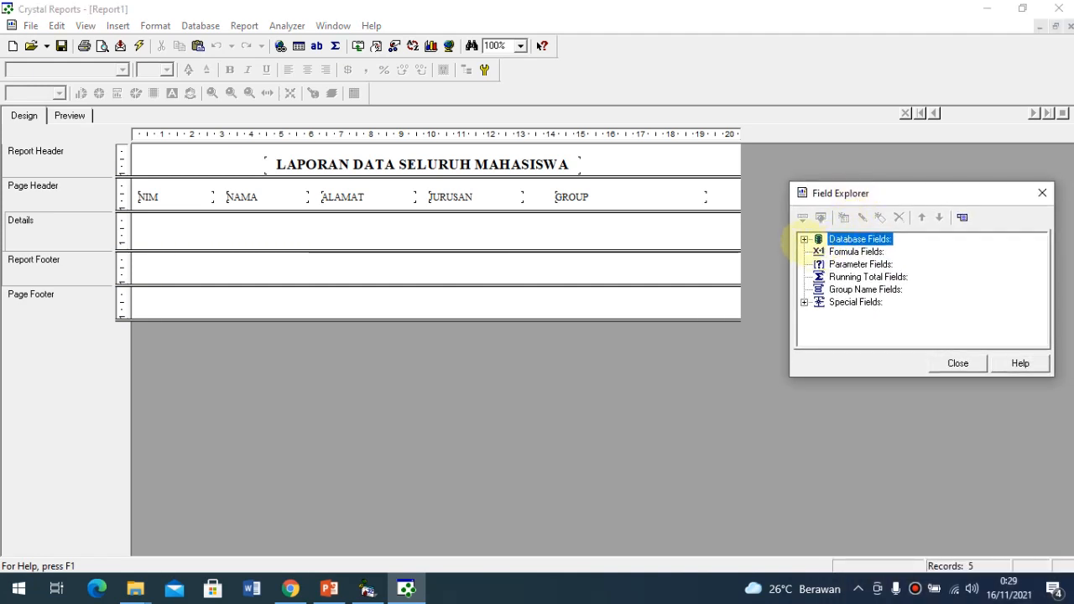
click(804, 239)
click(819, 252)
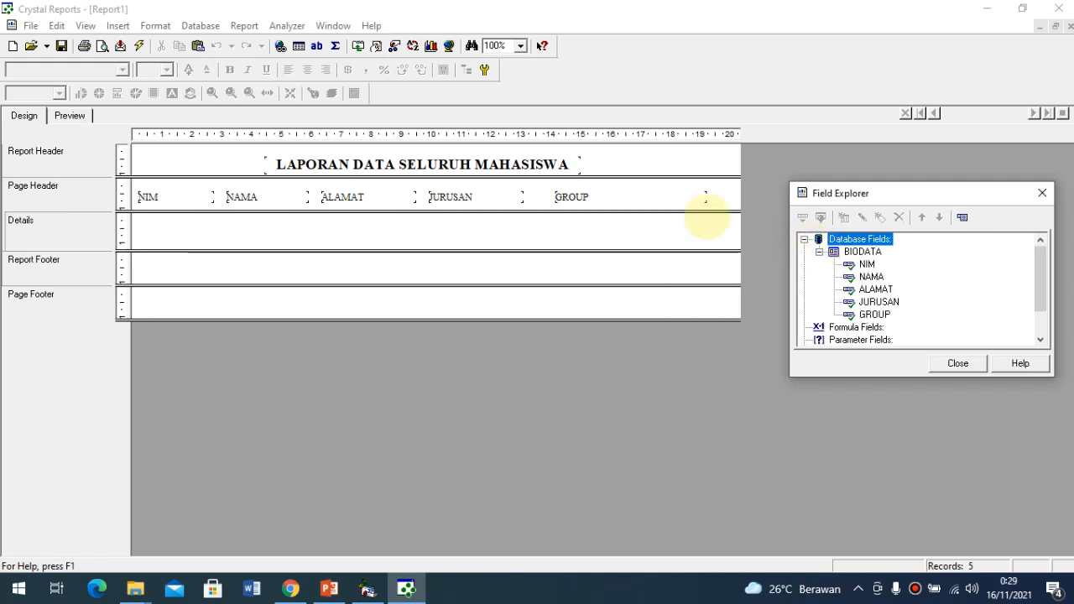
Delete the GROUP, JURUSAN, ALAMAT, NAMA and NIM database fields from the Page Header section
click(575, 197)
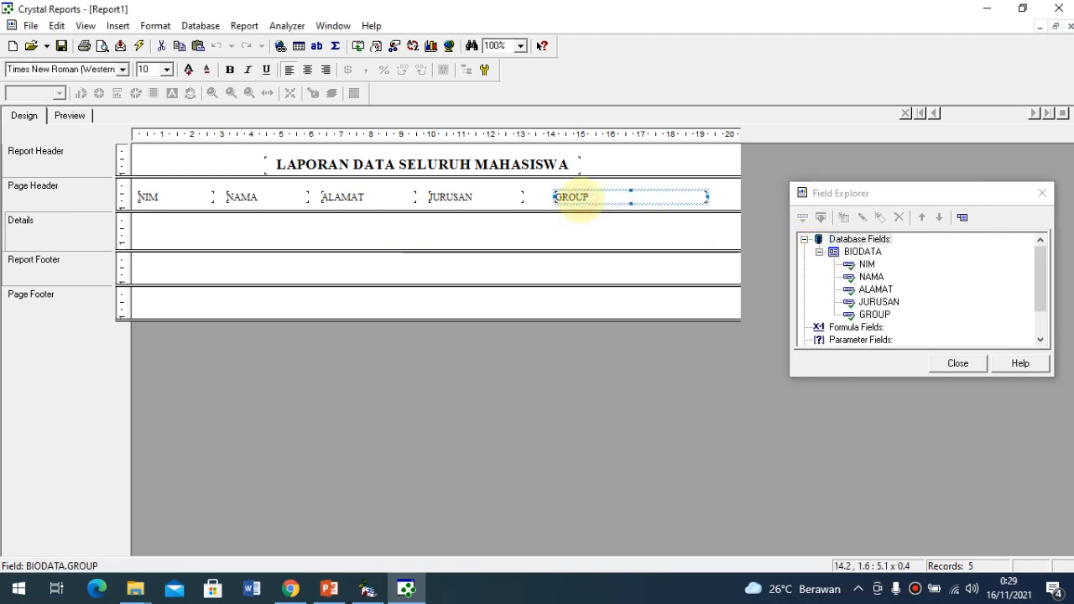
key(Delete)
click(497, 197)
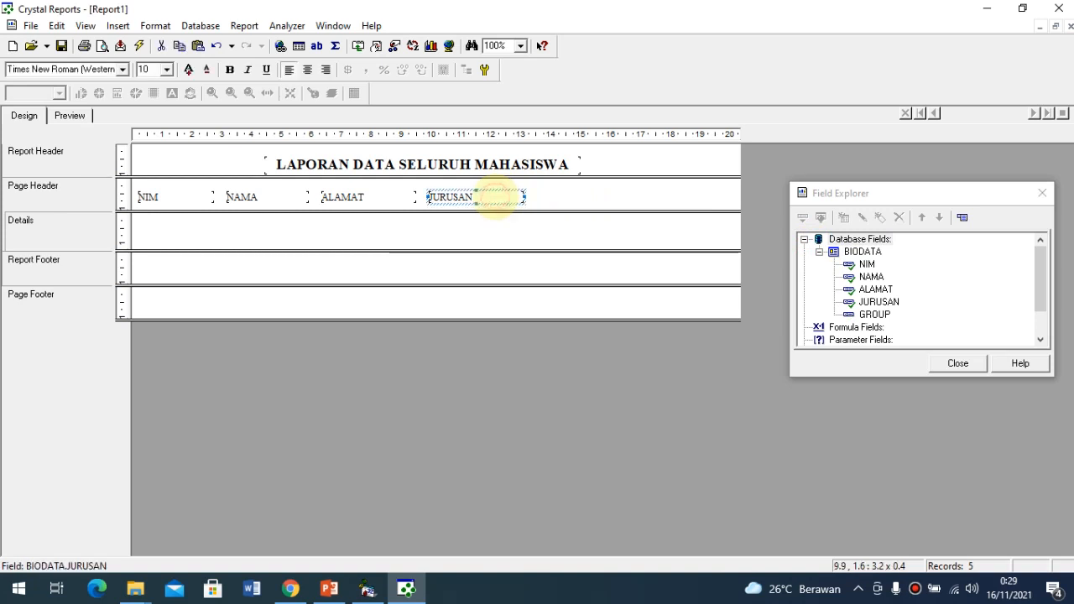
key(Delete)
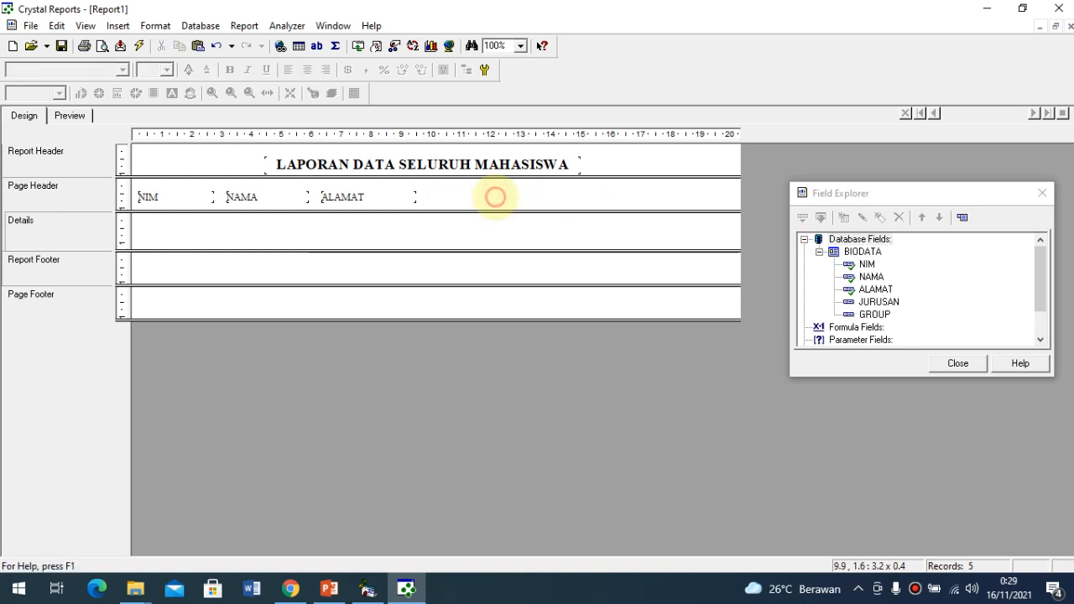
click(411, 198)
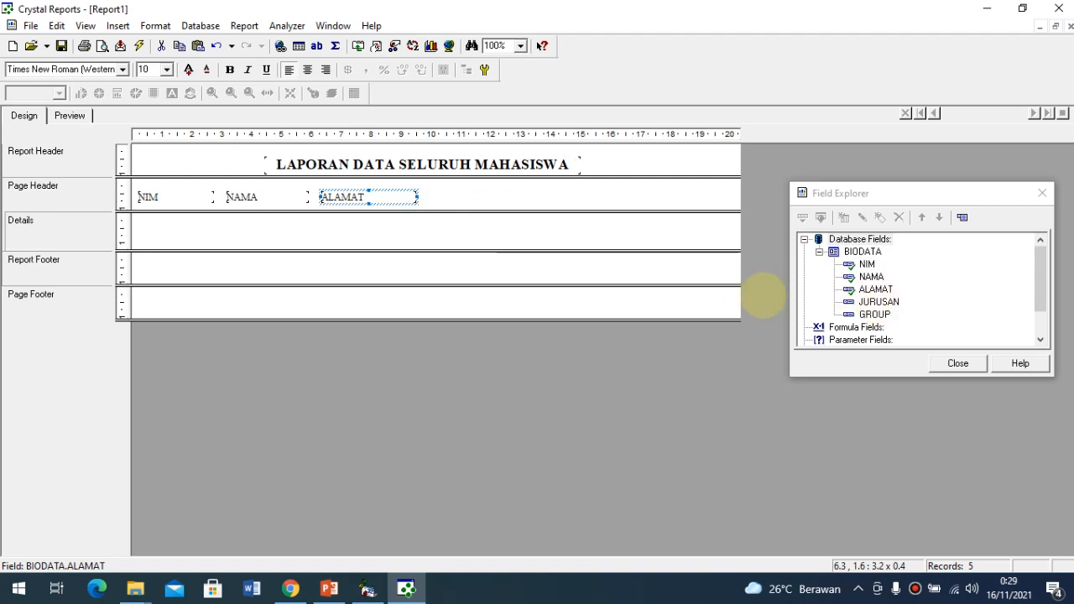
key(Delete)
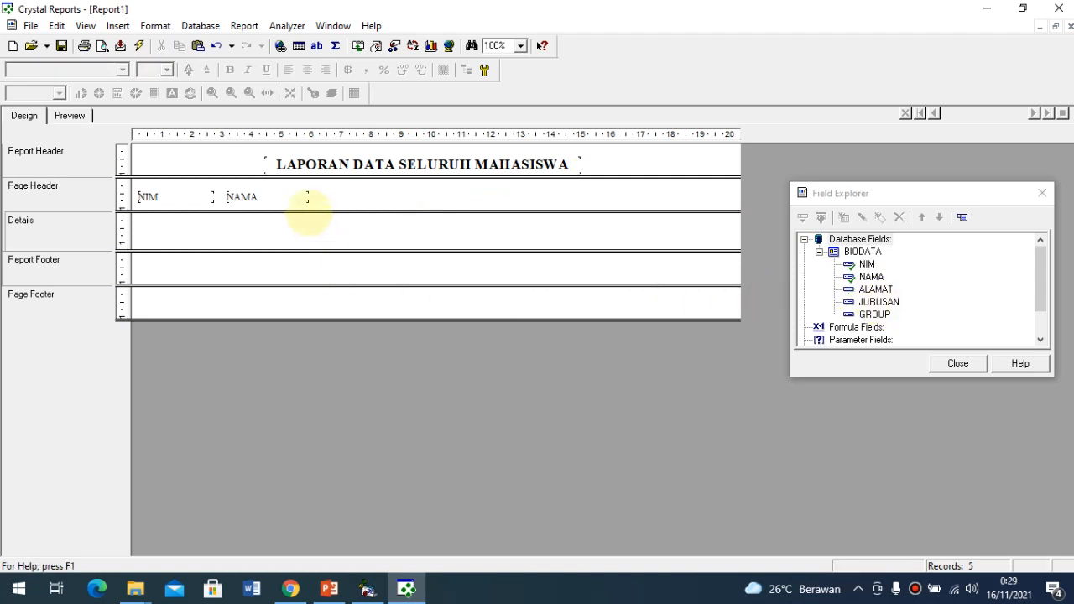
click(294, 198)
key(Delete)
click(193, 197)
key(Delete)
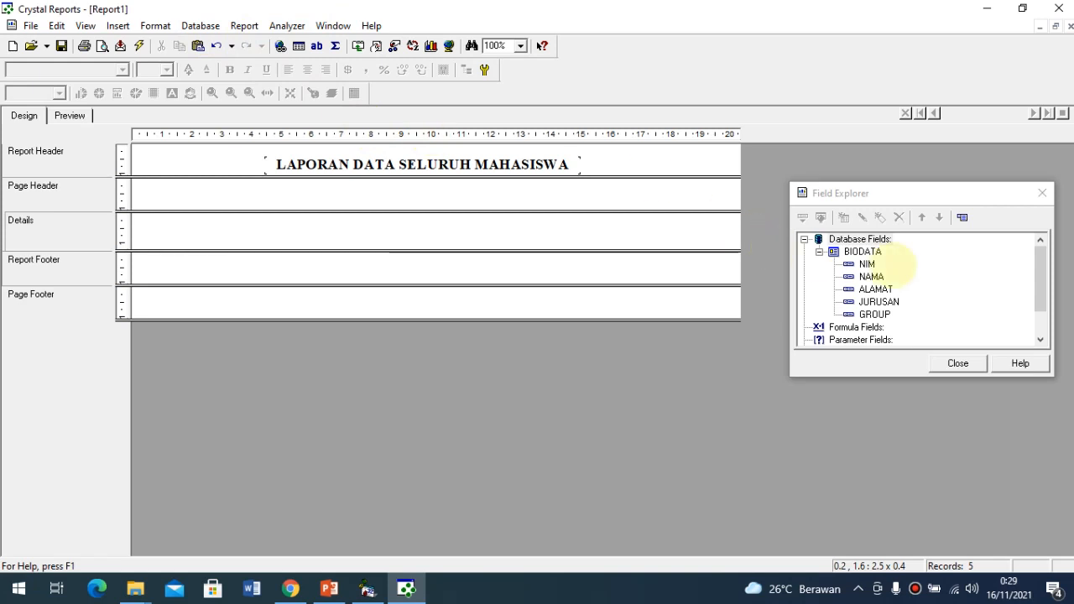
Try the BIODATA NIM field in the Details section, preview the report and return to its design
click(866, 265)
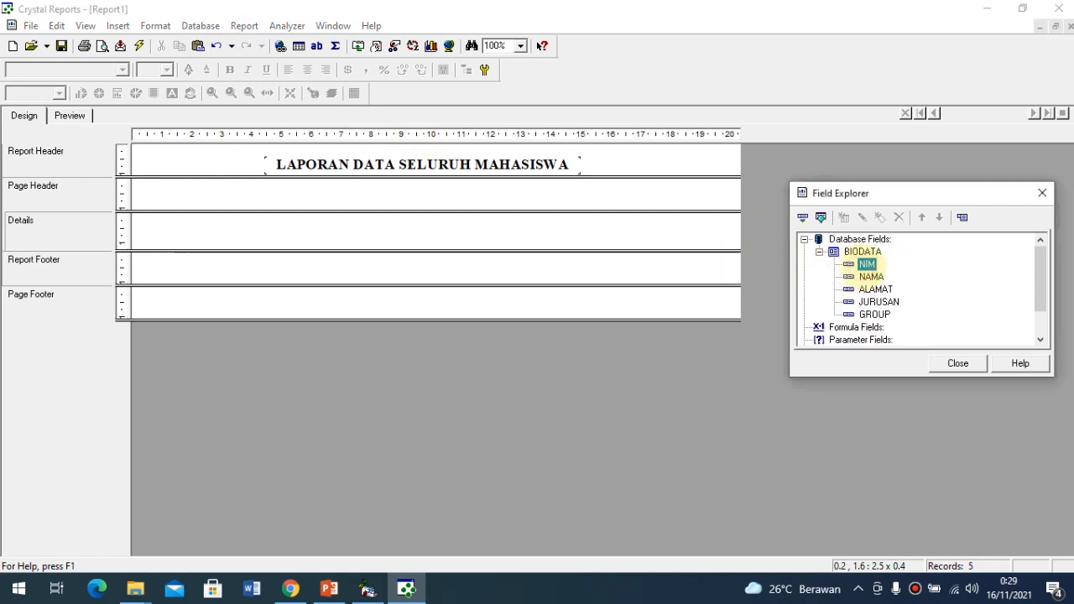
drag(866, 264, 144, 232)
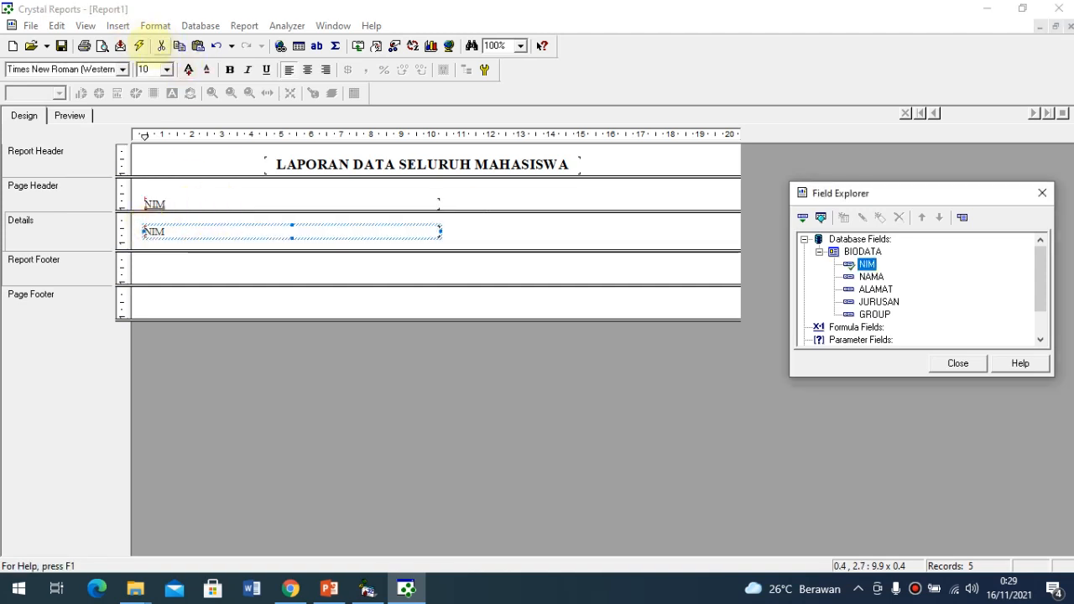
click(101, 45)
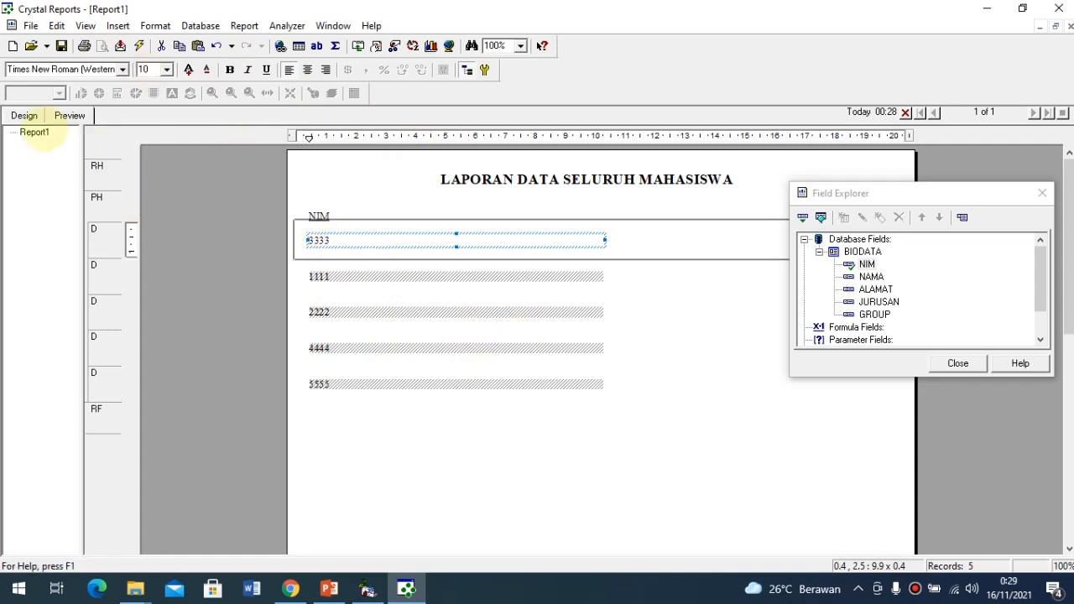
click(26, 117)
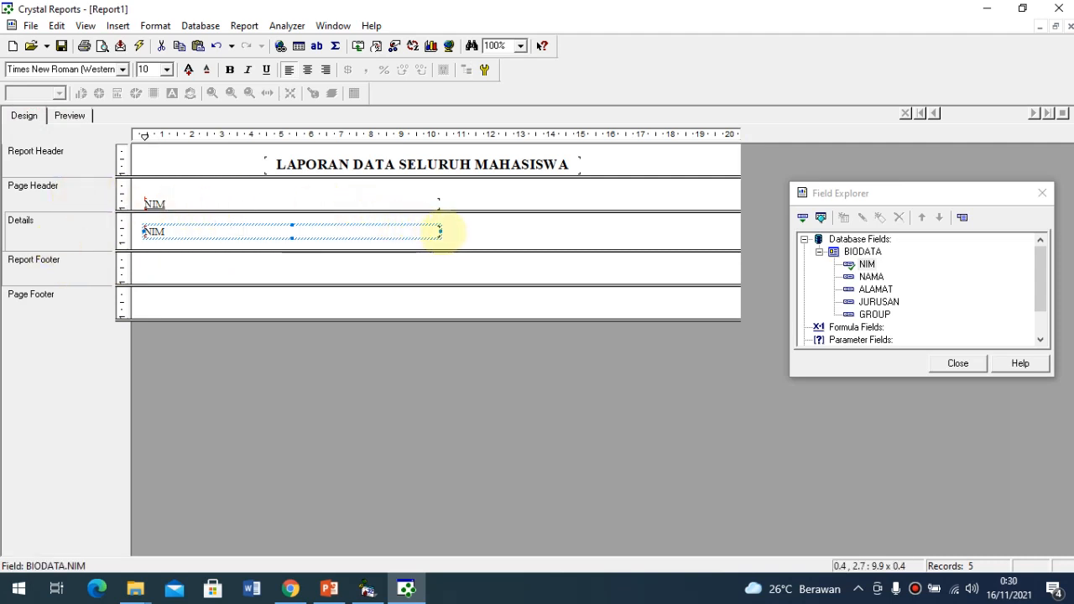
Try narrowing the NIM field to about 3.0 cm and raising its heading, and delete both objects
drag(441, 231, 235, 231)
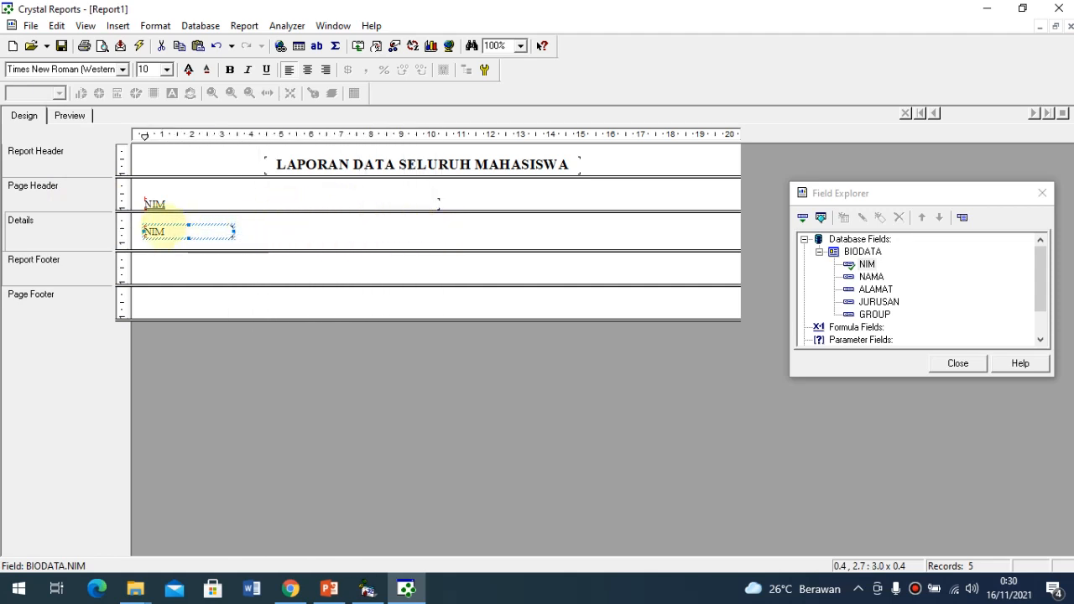
drag(154, 204, 154, 197)
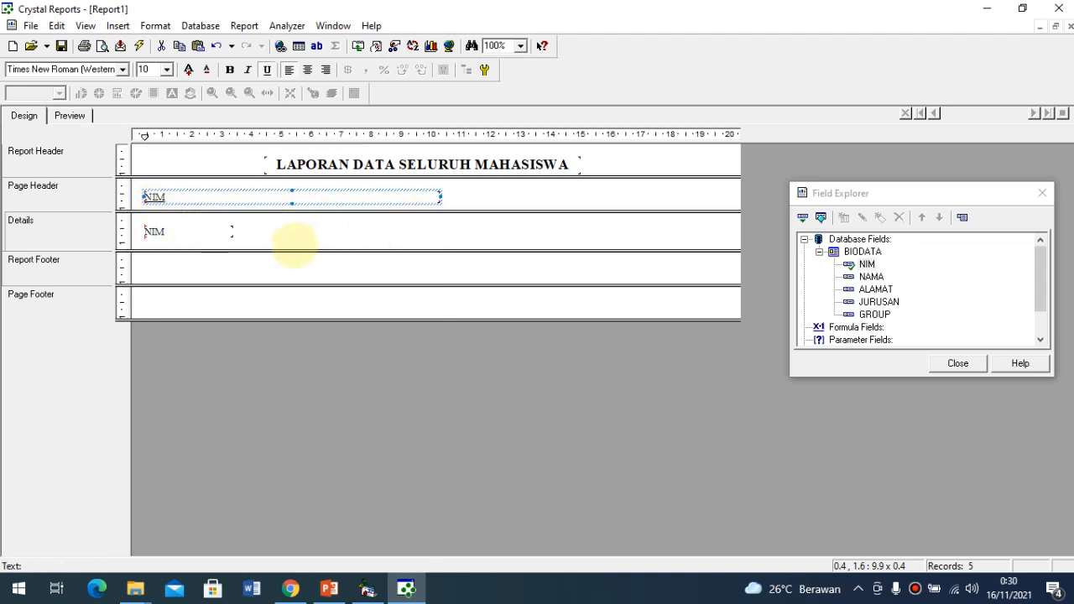
click(231, 230)
key(Delete)
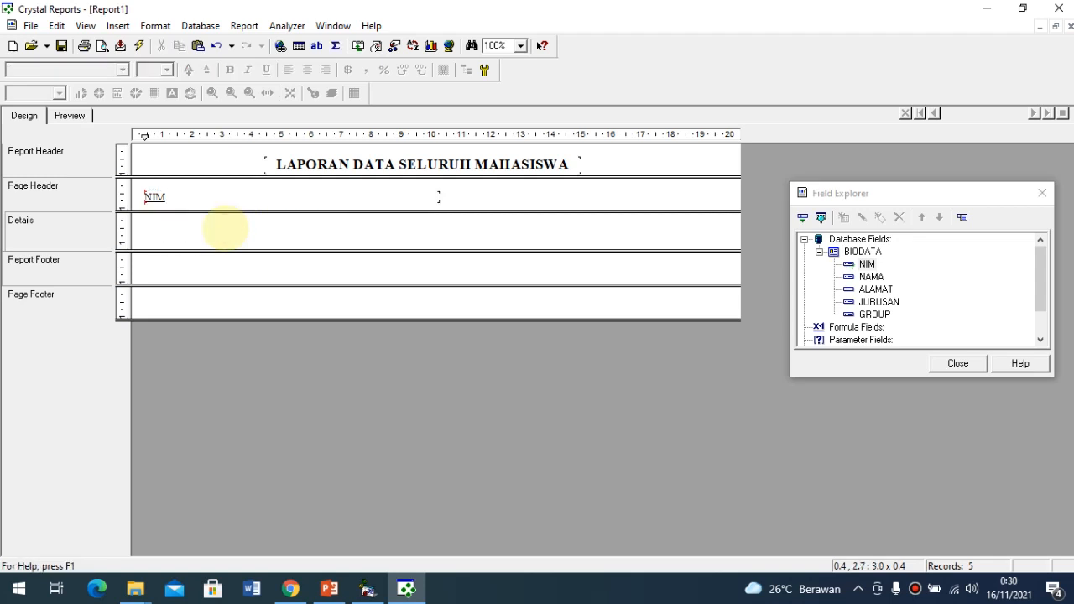
click(202, 198)
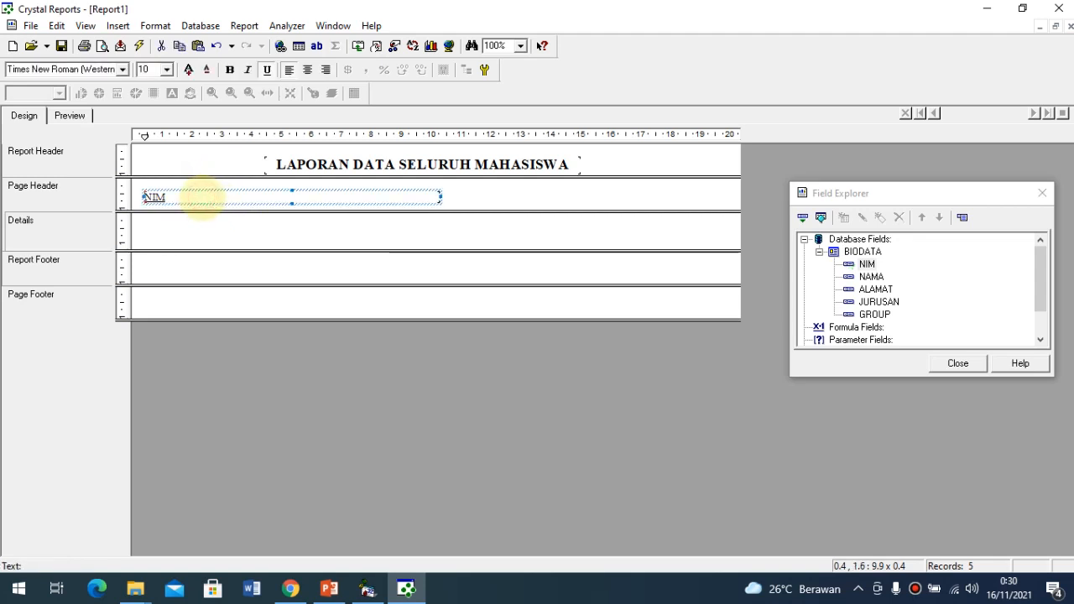
key(Delete)
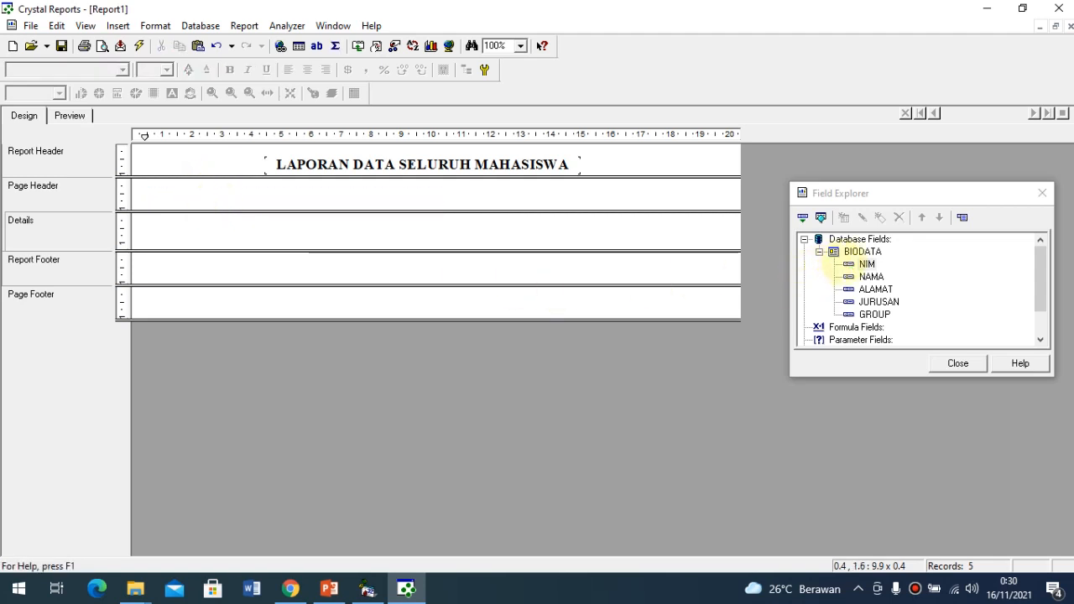
Place the NIM field at the start of the Details section, raise its Page Header heading and narrow both to matching widths
click(865, 264)
drag(866, 264, 143, 228)
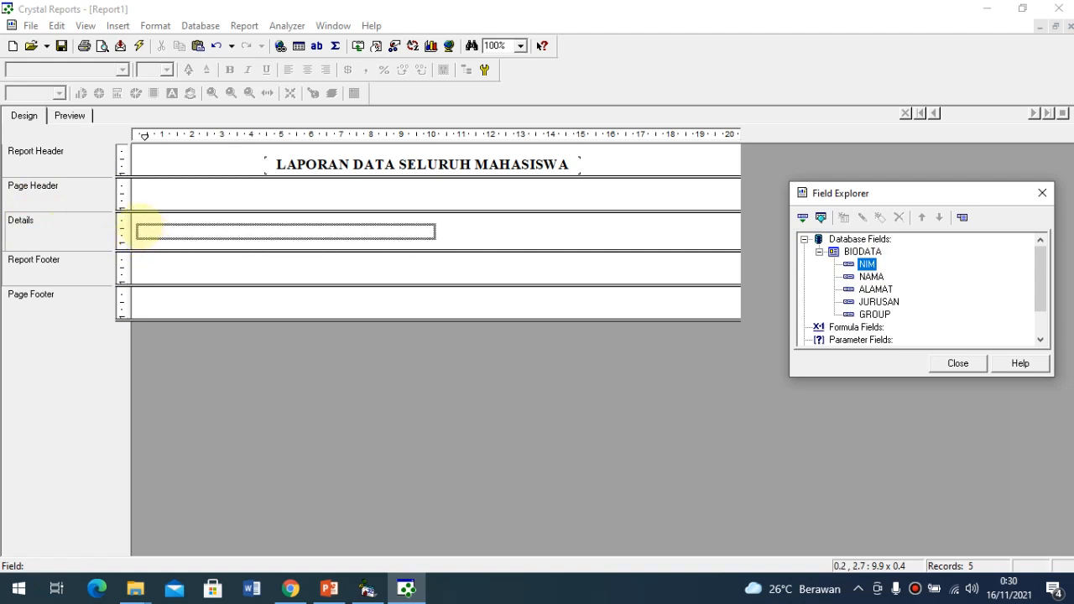
click(140, 229)
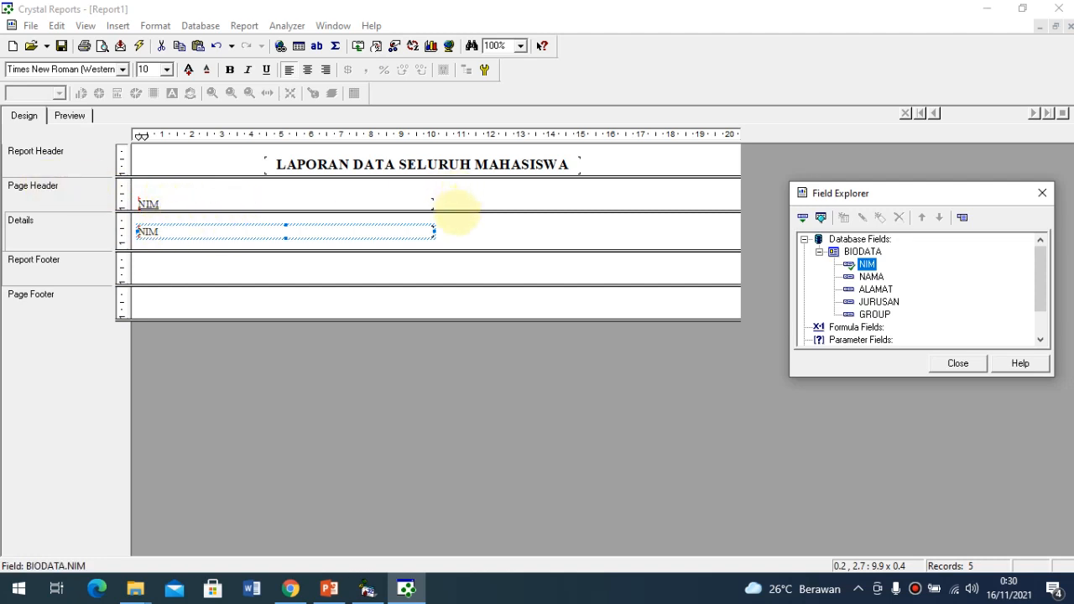
click(457, 229)
click(395, 229)
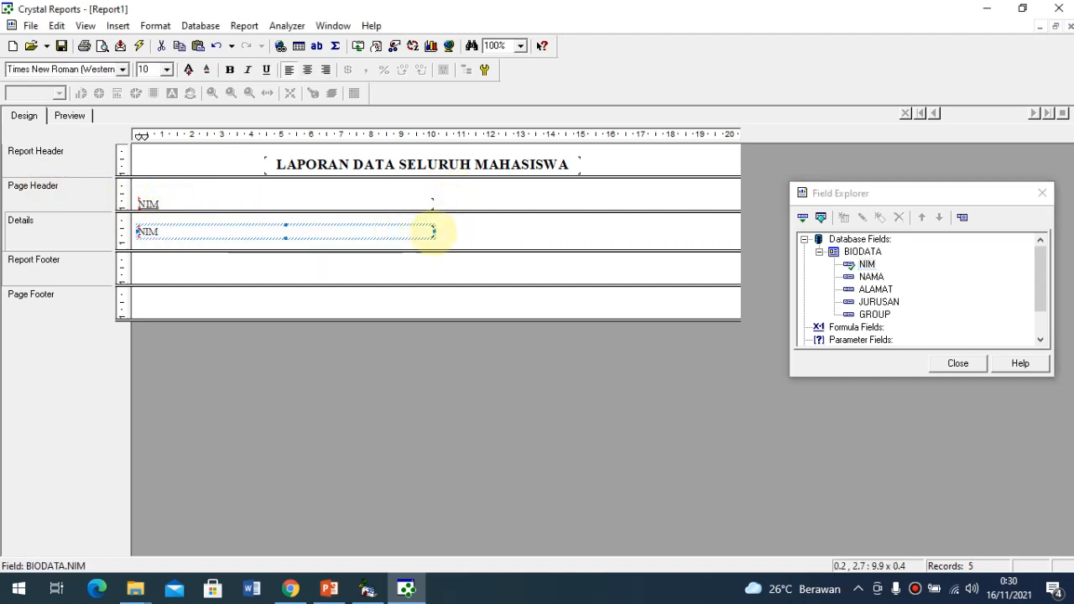
drag(434, 230, 210, 230)
drag(157, 201, 147, 194)
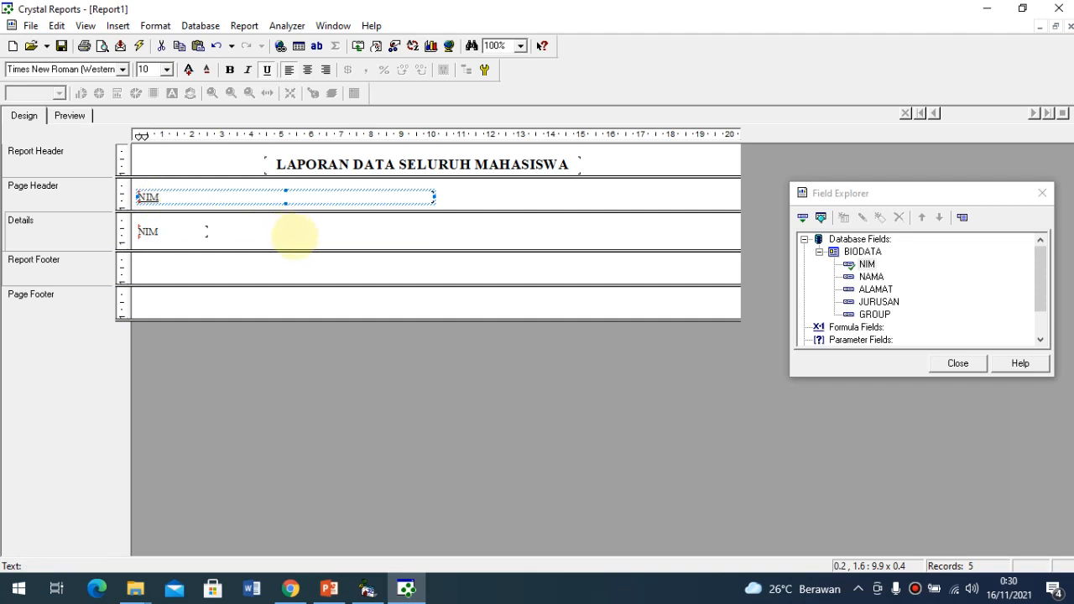
drag(434, 195, 208, 197)
click(243, 231)
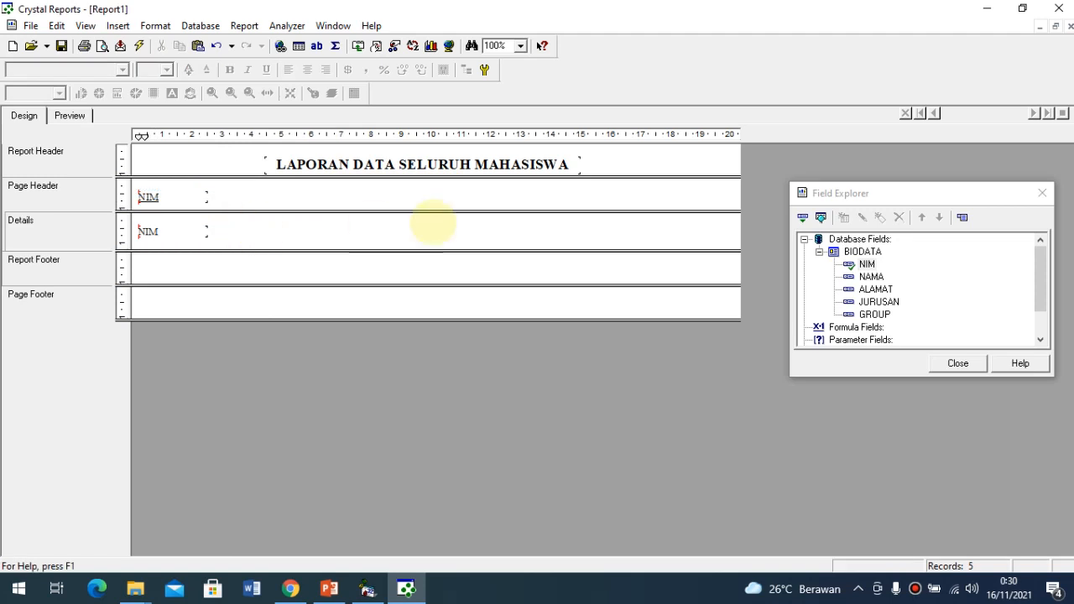
Place the NAMA field in Details at about 3.2 cm, raise its heading level with NIM and narrow both to match
drag(871, 276, 233, 229)
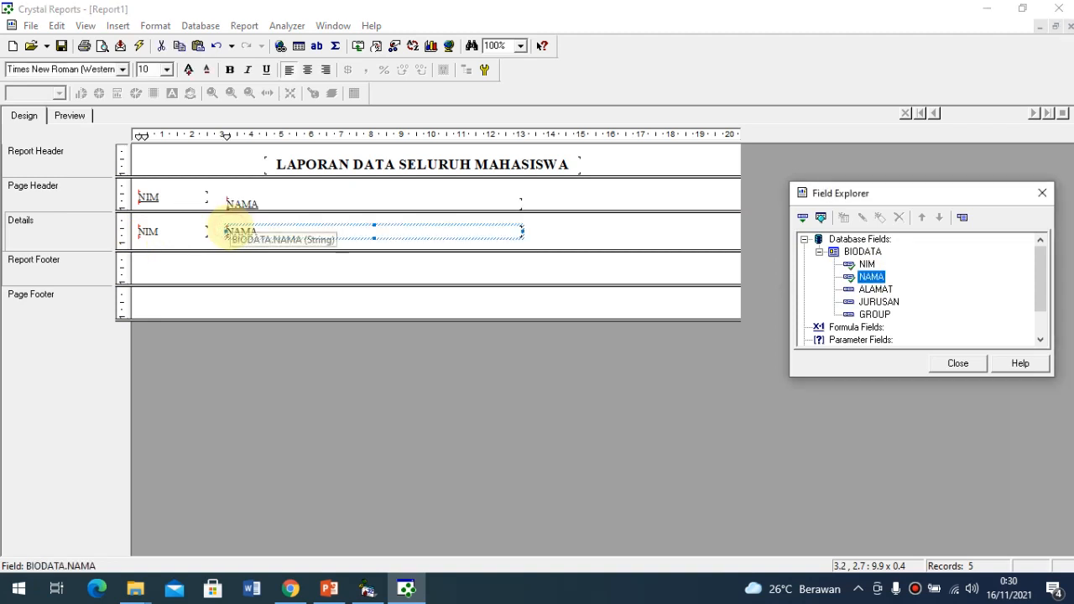
click(546, 232)
click(515, 232)
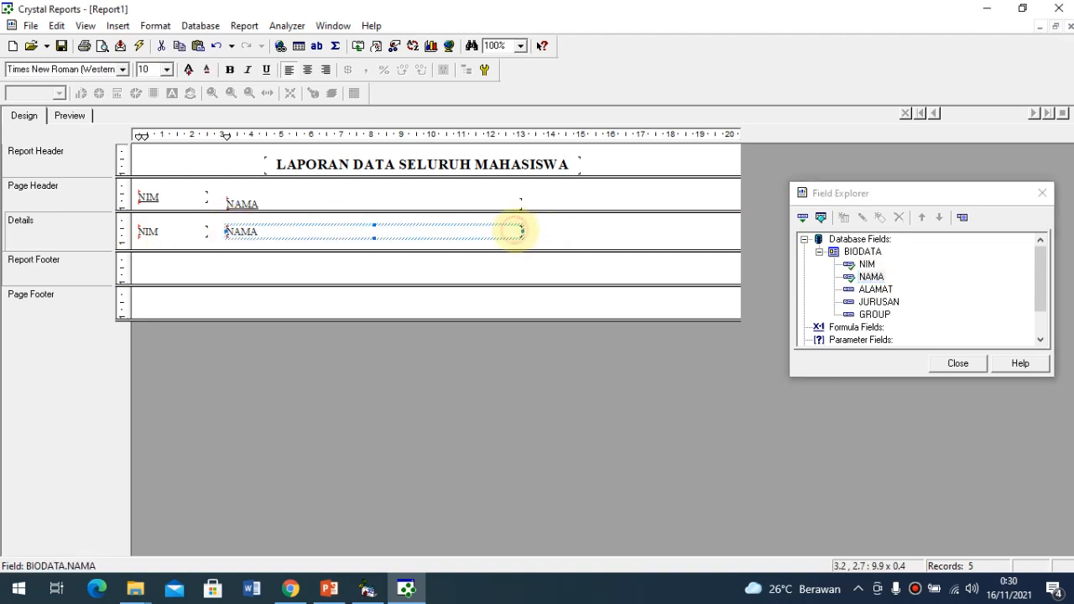
drag(522, 232, 292, 232)
drag(243, 204, 241, 198)
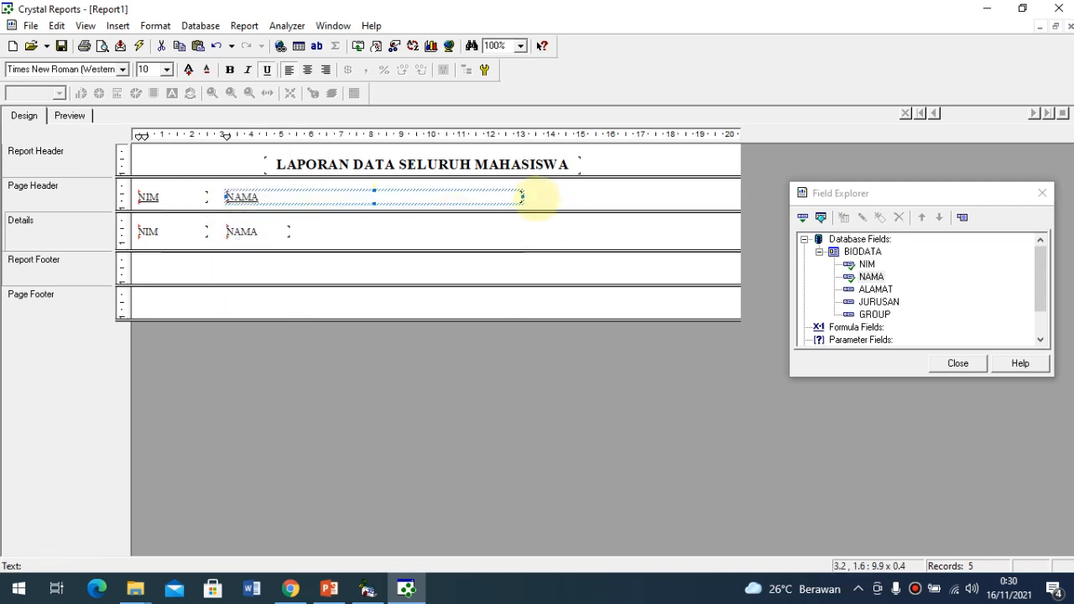
drag(522, 196, 291, 199)
click(336, 229)
Add the ALAMAT field to Details at about 5.9 cm, align its heading with the others and narrow both equally
drag(877, 288, 314, 228)
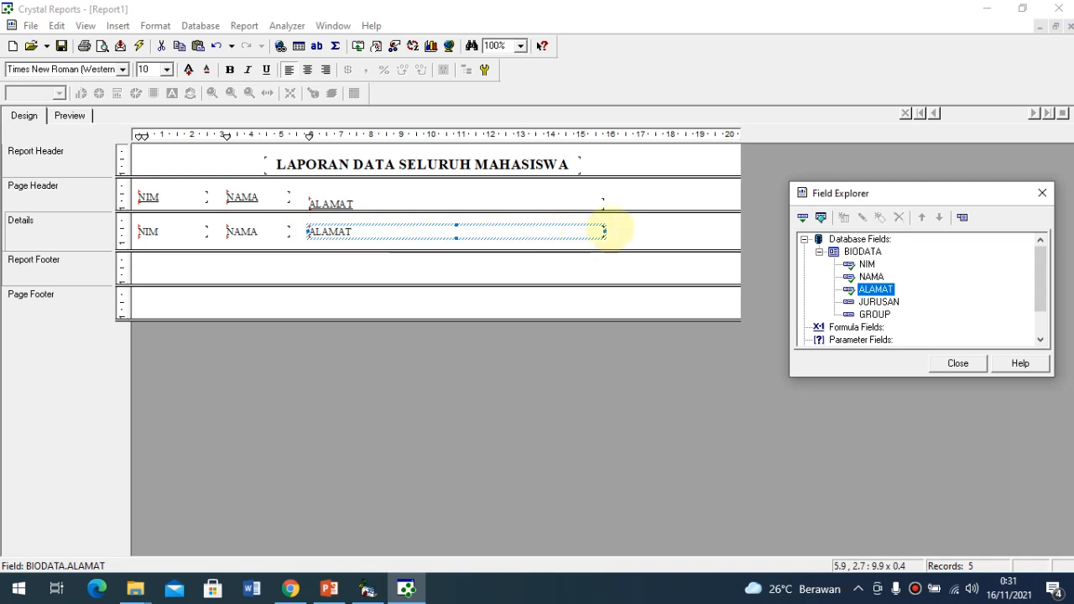
drag(604, 230, 337, 202)
click(595, 233)
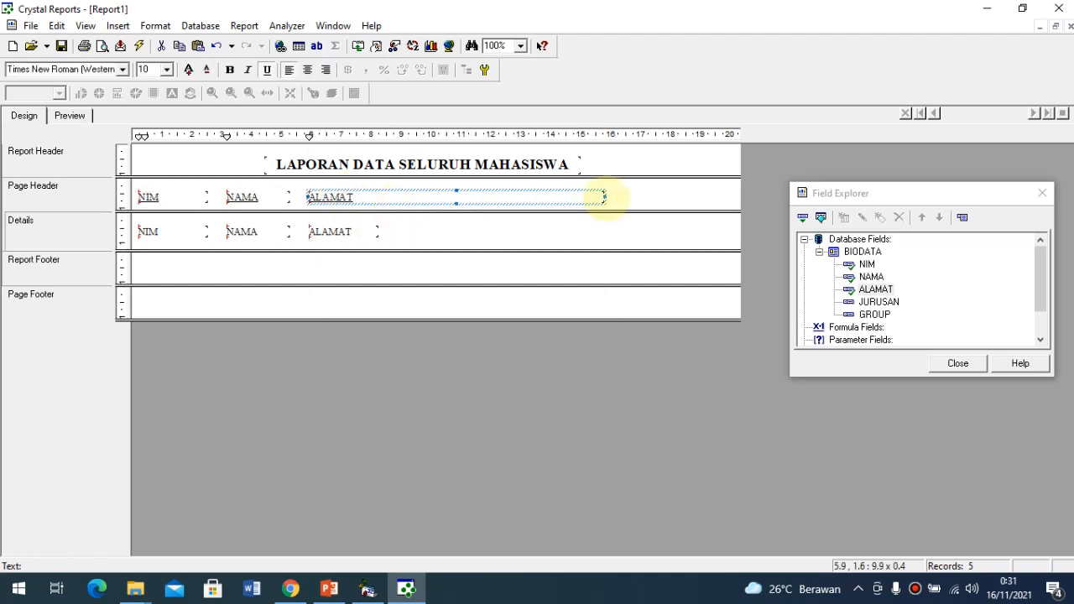
drag(604, 196, 379, 196)
click(455, 247)
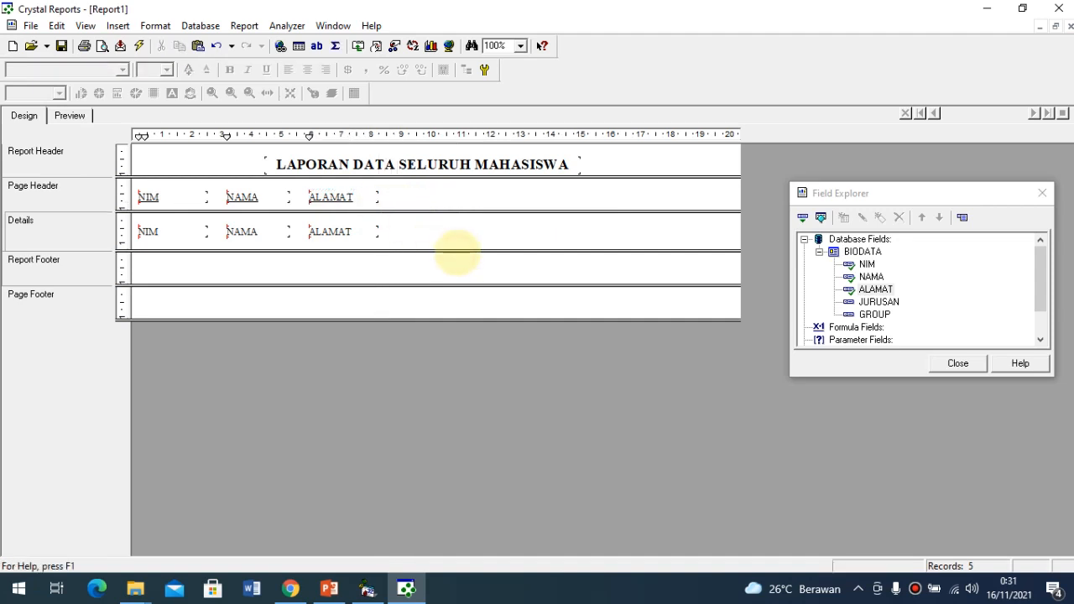
Add the JURUSAN field to Details at about 9.1 cm, align its heading and narrow both to about 1.9 cm
drag(878, 301, 404, 230)
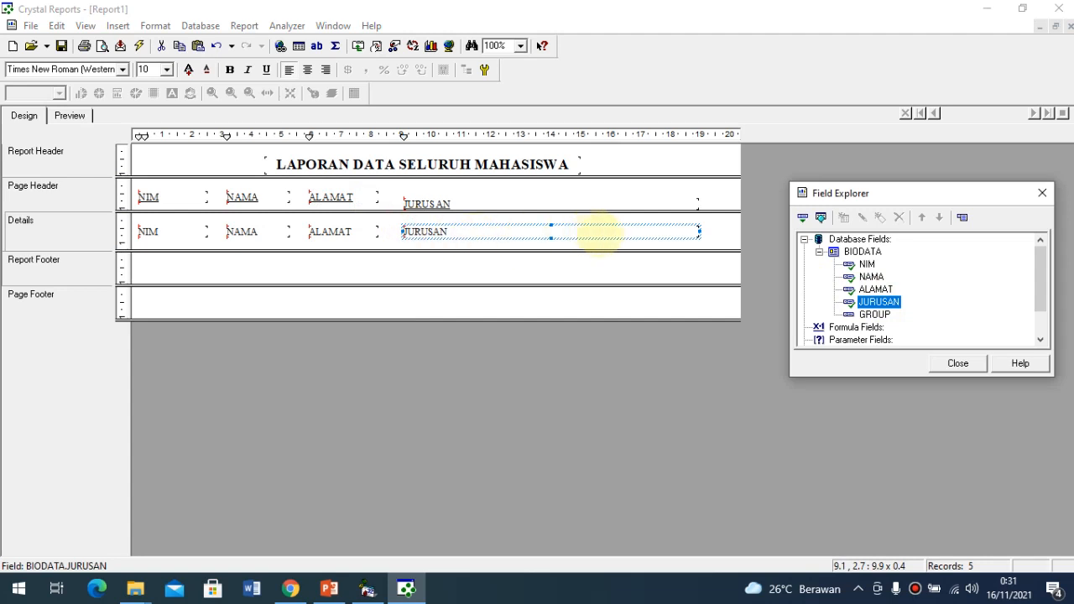
drag(699, 231, 460, 234)
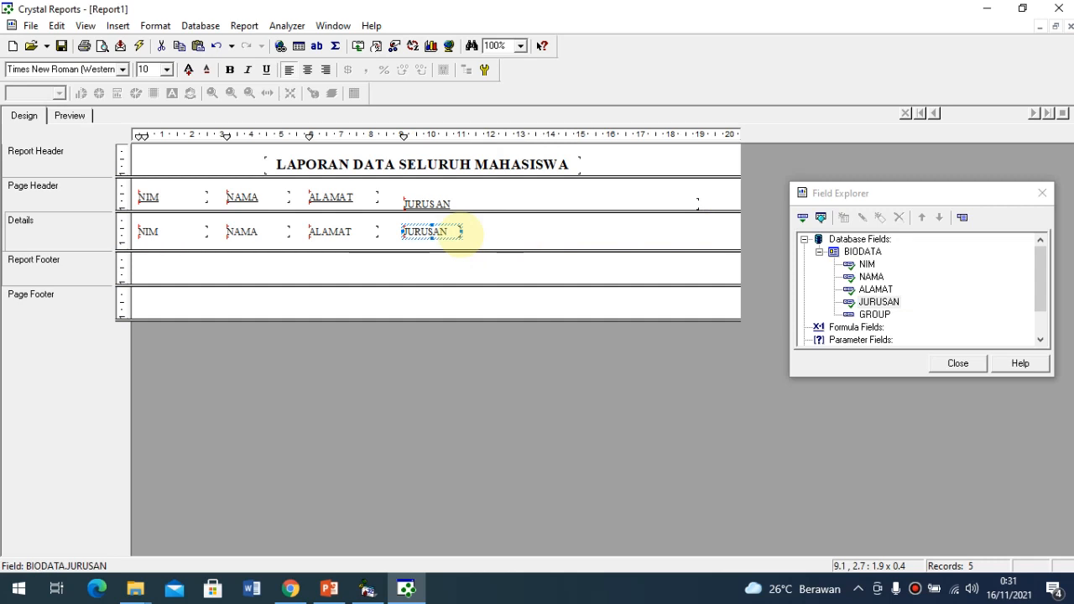
drag(427, 203, 426, 182)
drag(699, 196, 462, 196)
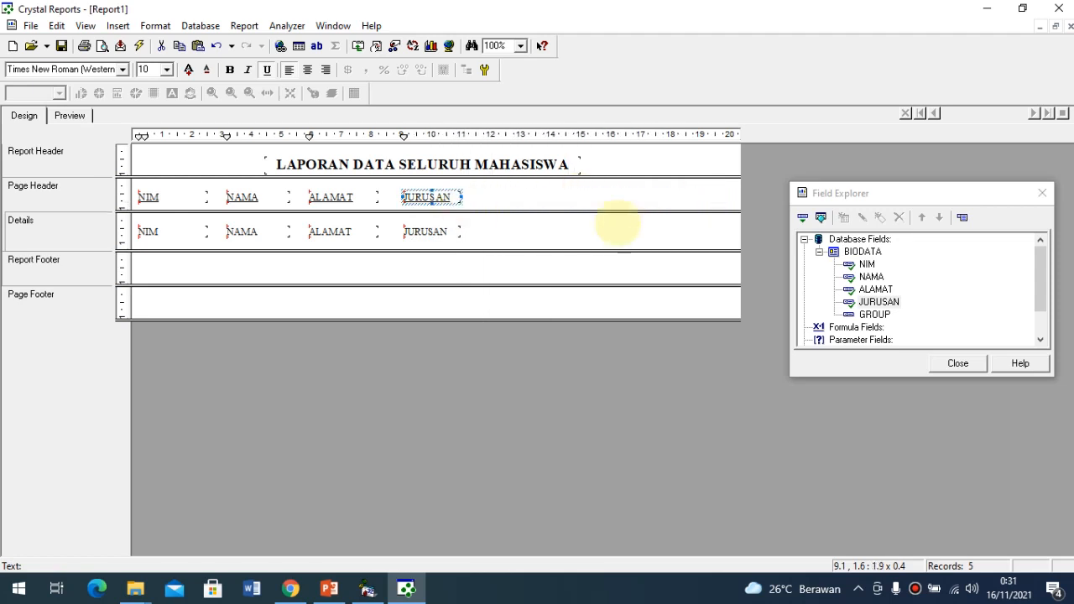
Add the GROUP field to Details at about 12.5 cm, align its heading and narrow both to about 3.8 cm
drag(874, 314, 506, 230)
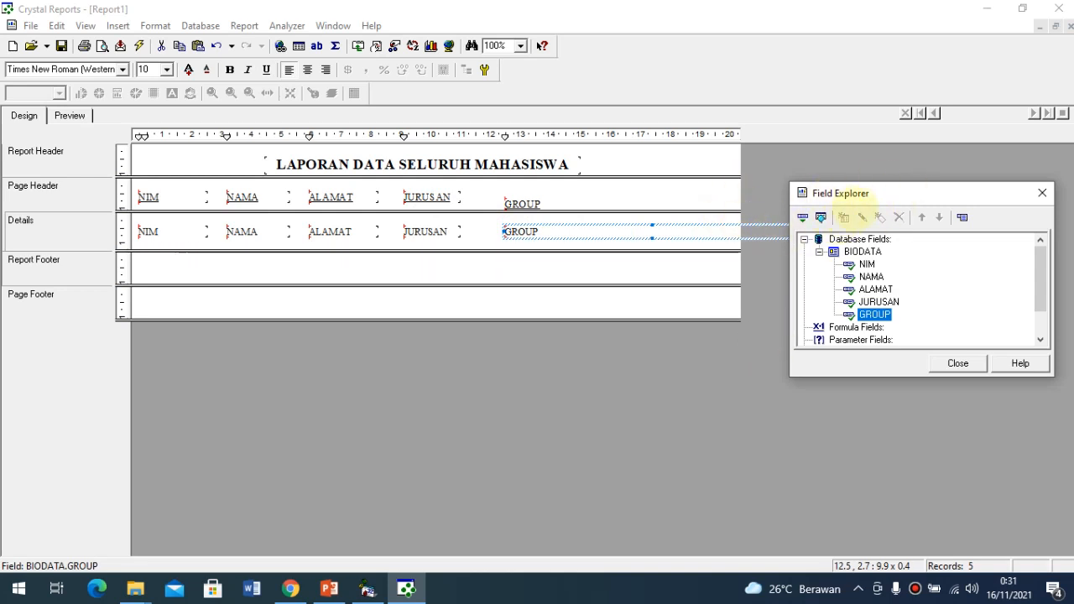
drag(930, 195, 911, 311)
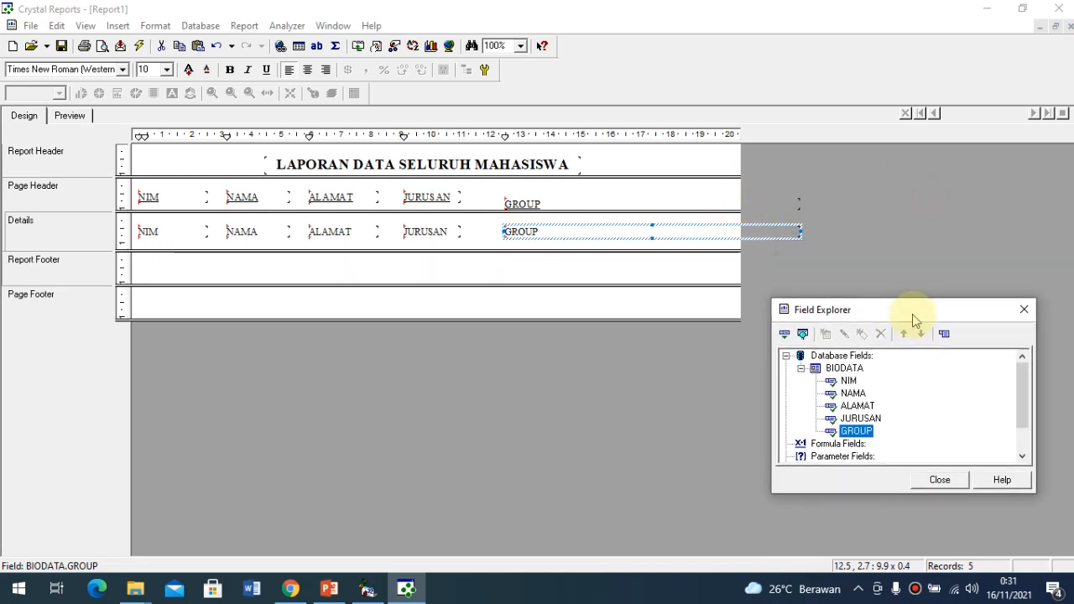
drag(801, 230, 618, 239)
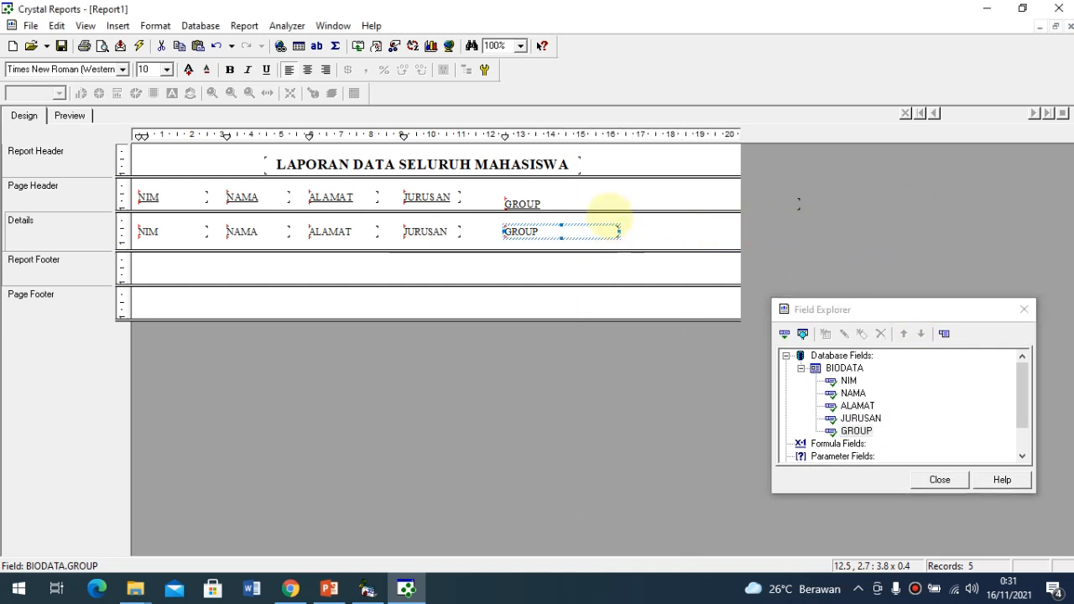
drag(588, 204, 587, 194)
drag(801, 197, 621, 195)
click(660, 197)
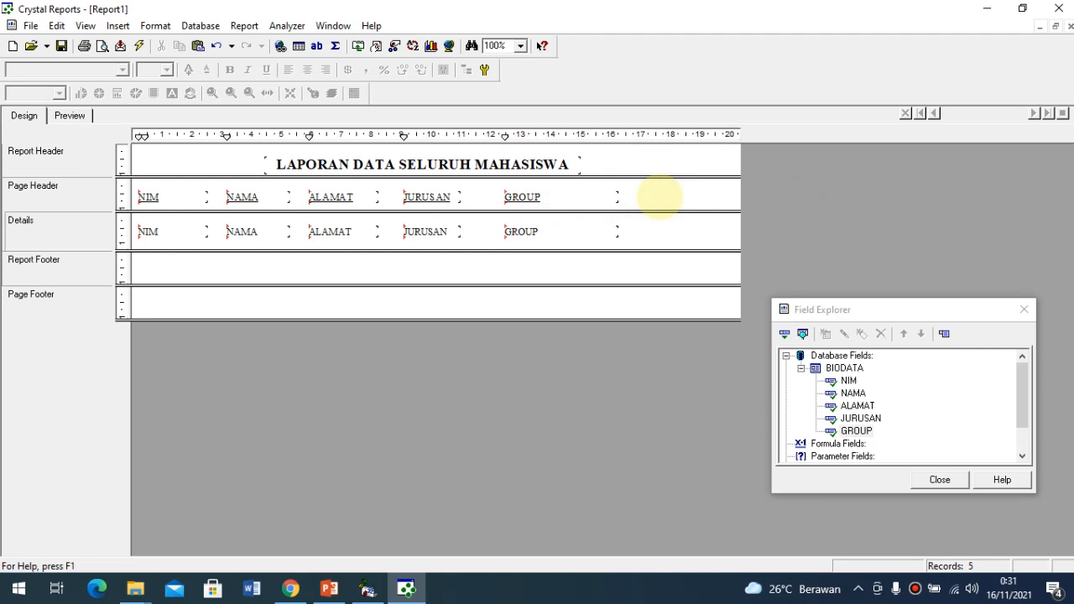
Preview the report with its five columns, and return to the design layout
click(630, 232)
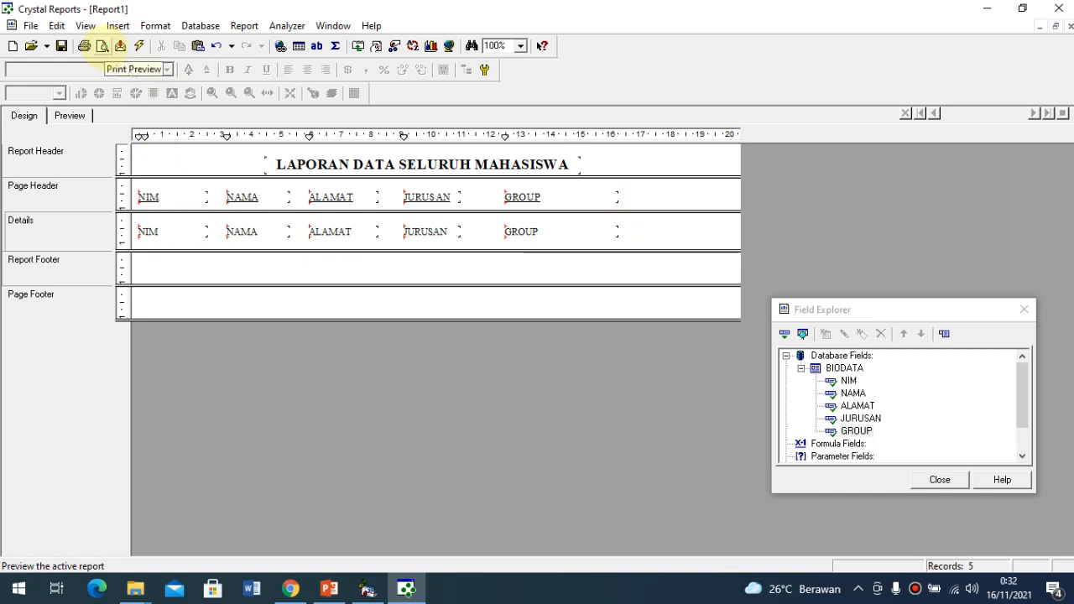
click(102, 46)
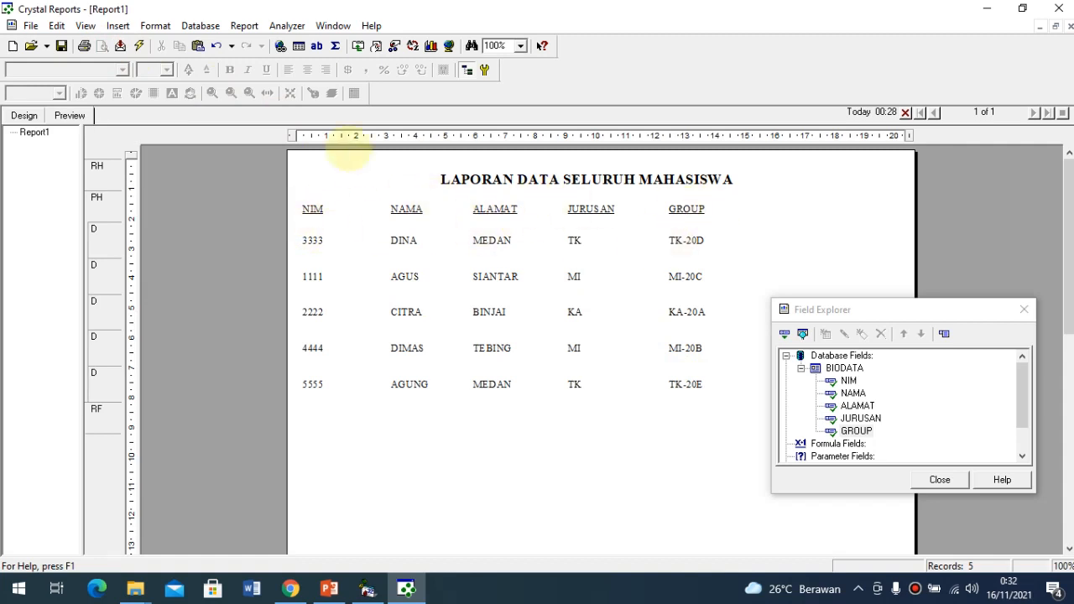
click(25, 115)
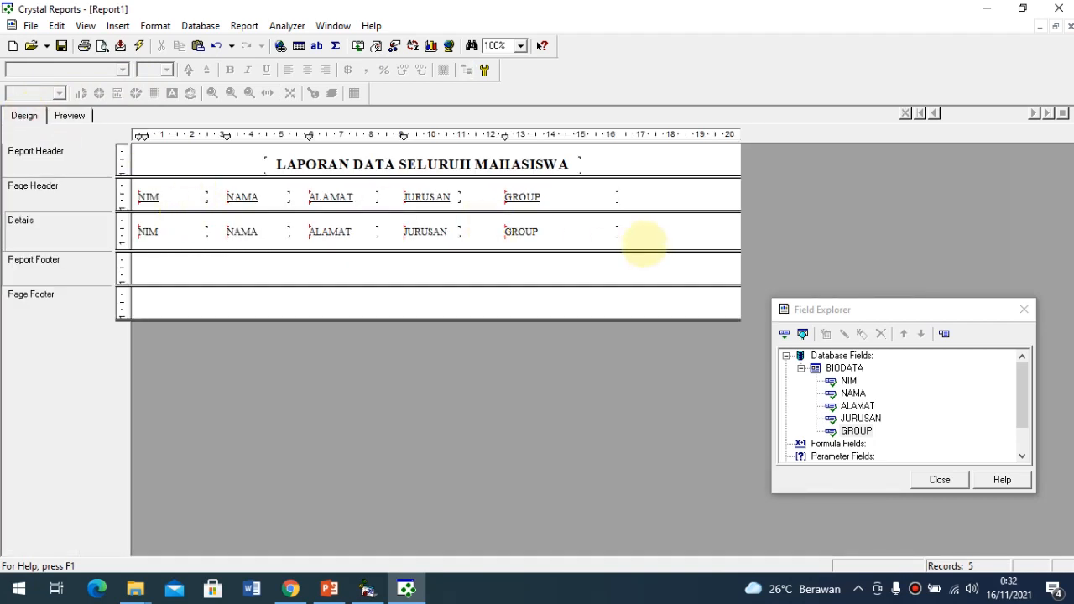
Shift all five headings and fields together to the right so NIM starts at about 1.7 cm, keeping their height, and preview the result
drag(643, 240, 132, 182)
key(Right)
key(Right)
key(Right)
key(Right)
key(Right)
key(Right)
key(Right)
key(Down)
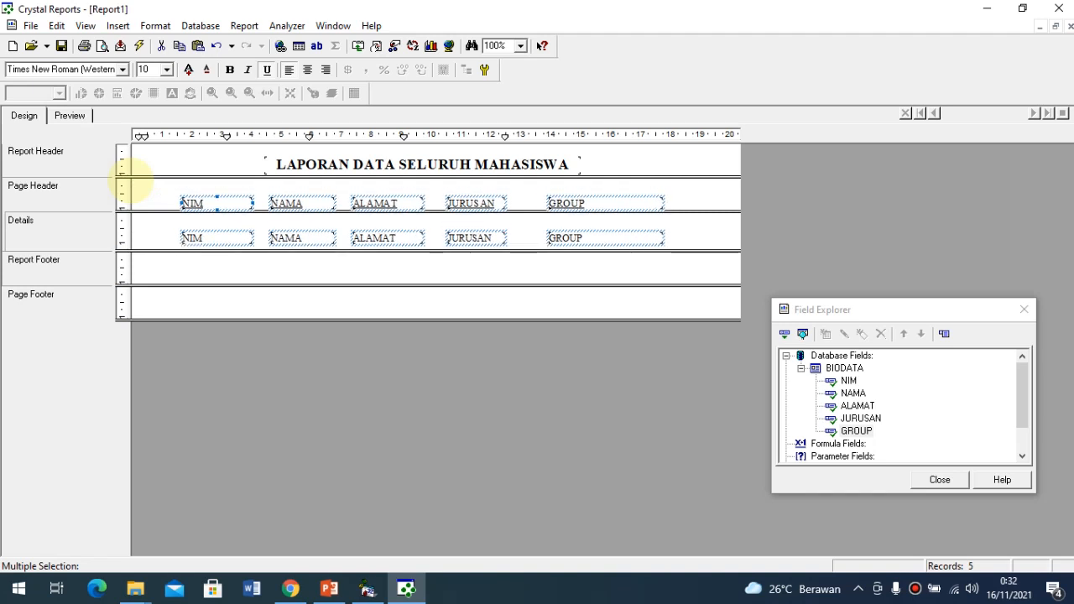
key(Up)
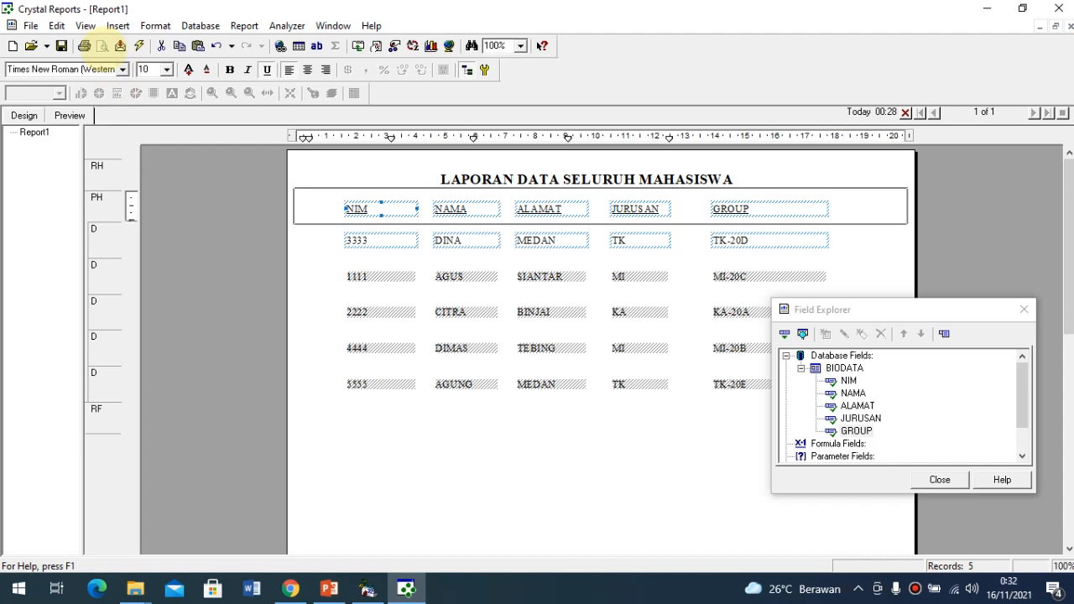
click(352, 448)
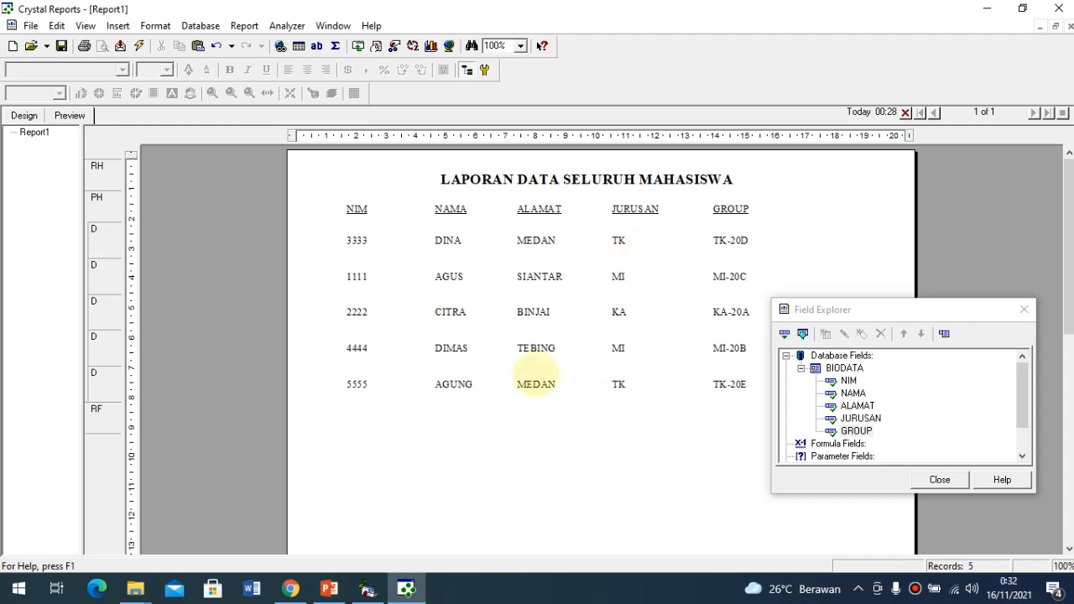
Enlarge the Report Header section by about 0.5 cm below the title and check the spacing in the preview
click(25, 115)
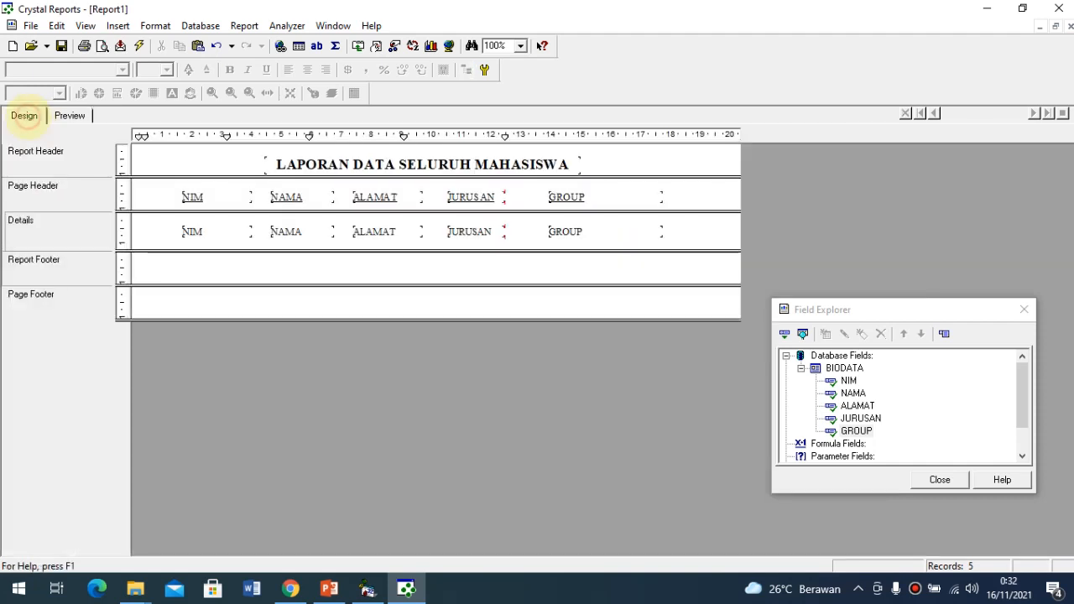
click(69, 116)
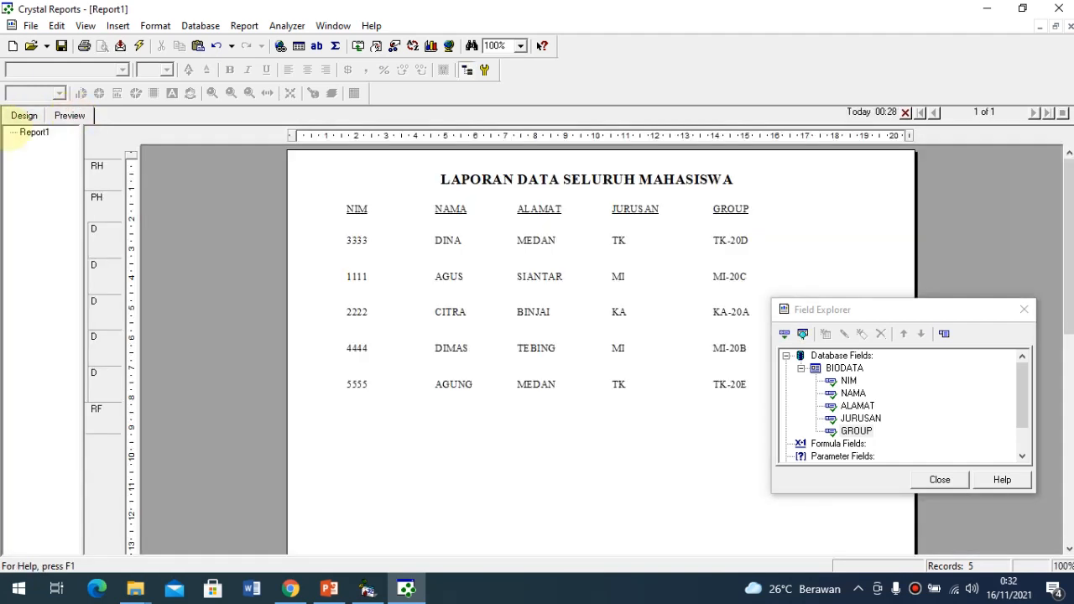
click(25, 115)
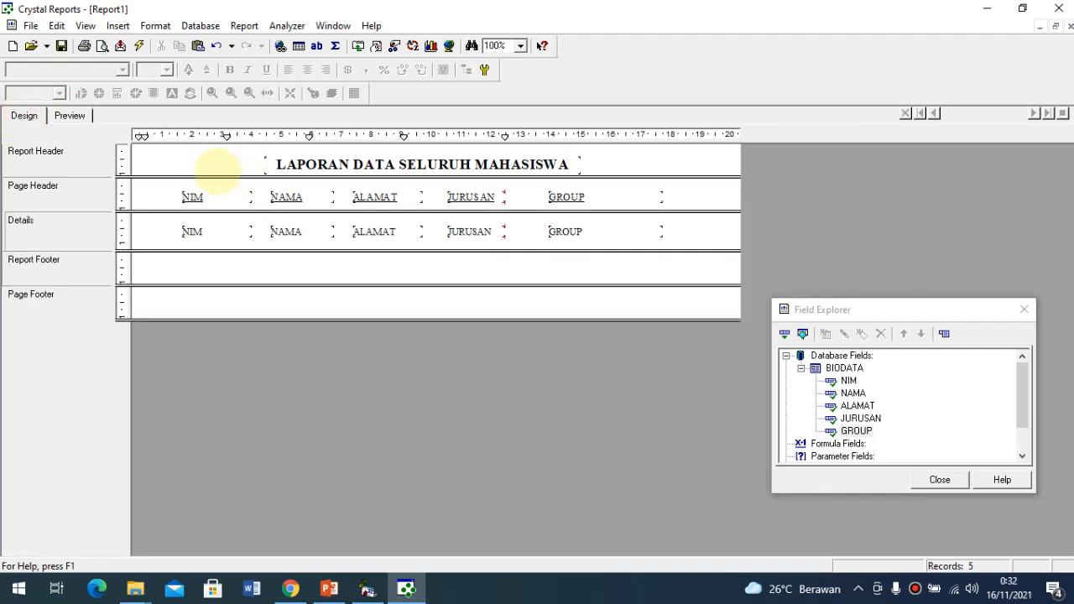
drag(210, 174, 211, 189)
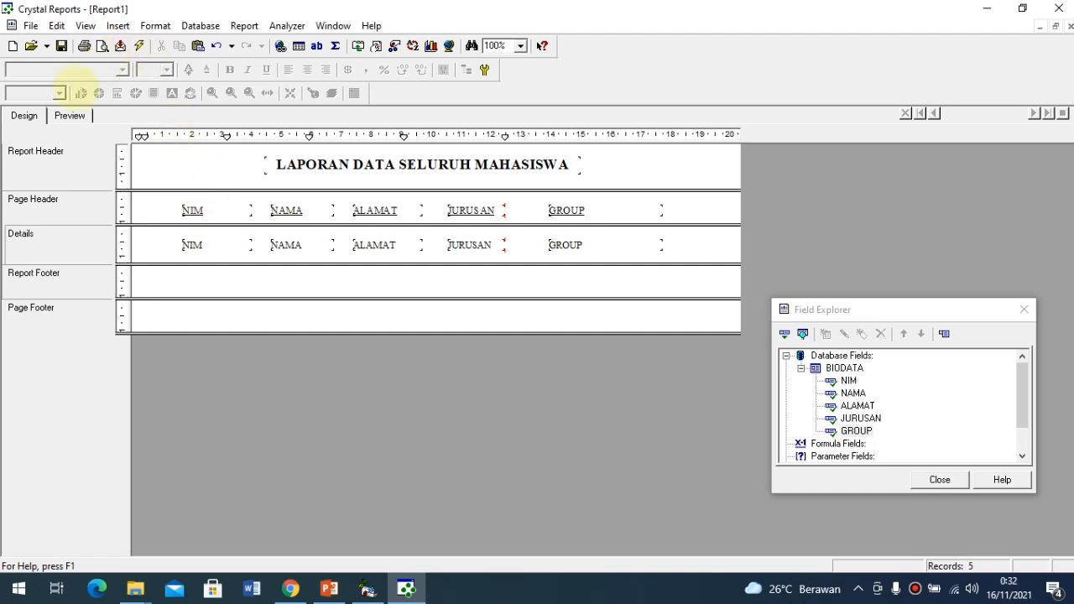
click(69, 116)
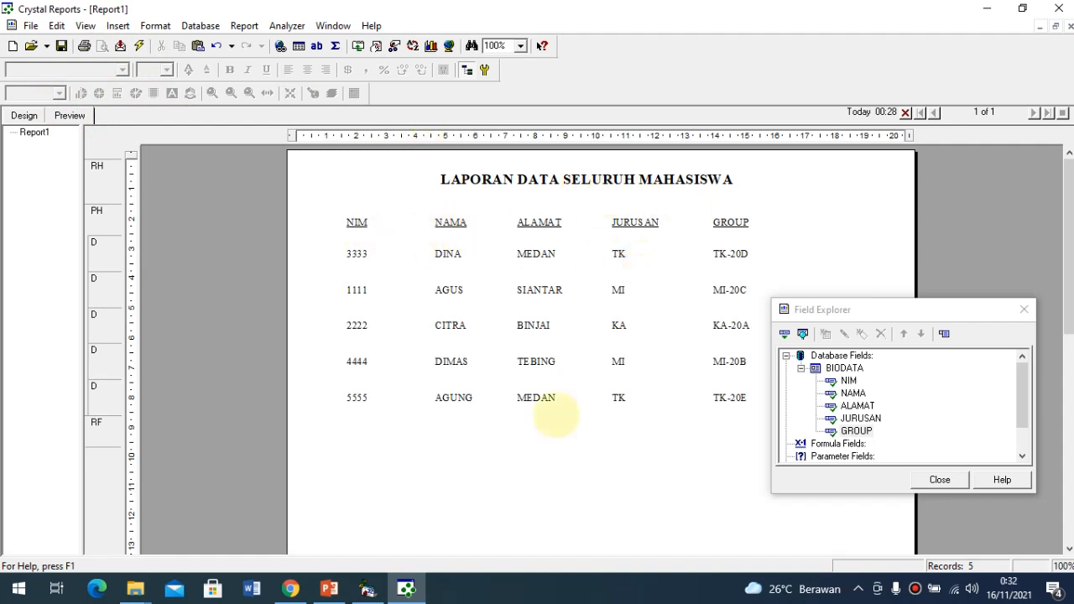
click(24, 115)
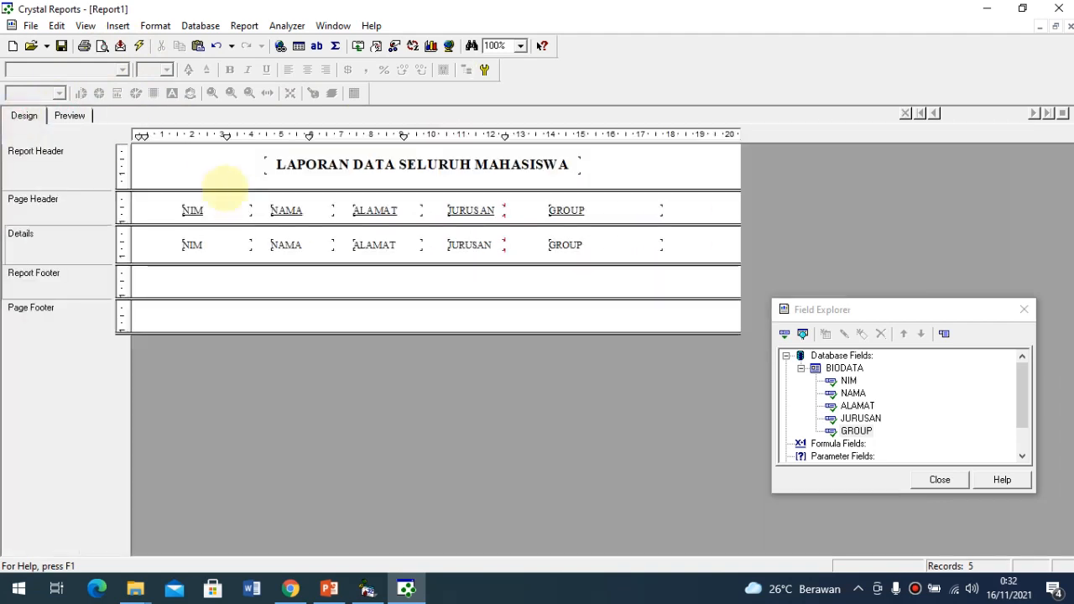
Make the NIM, NAMA, ALAMAT, JURUSAN and GROUP headings bold without underline, and check them in the preview
click(201, 210)
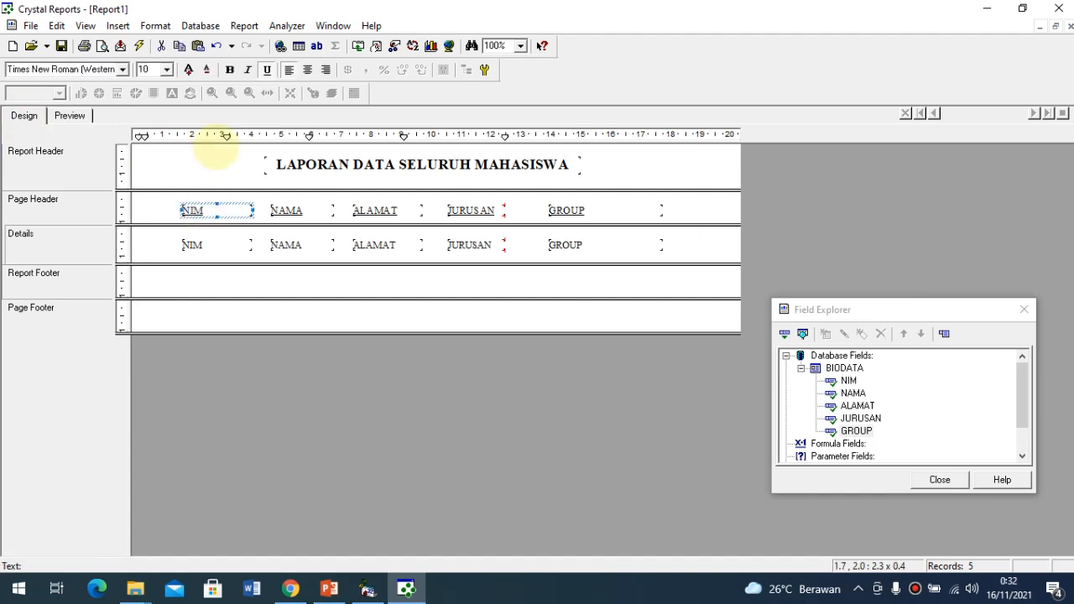
click(266, 70)
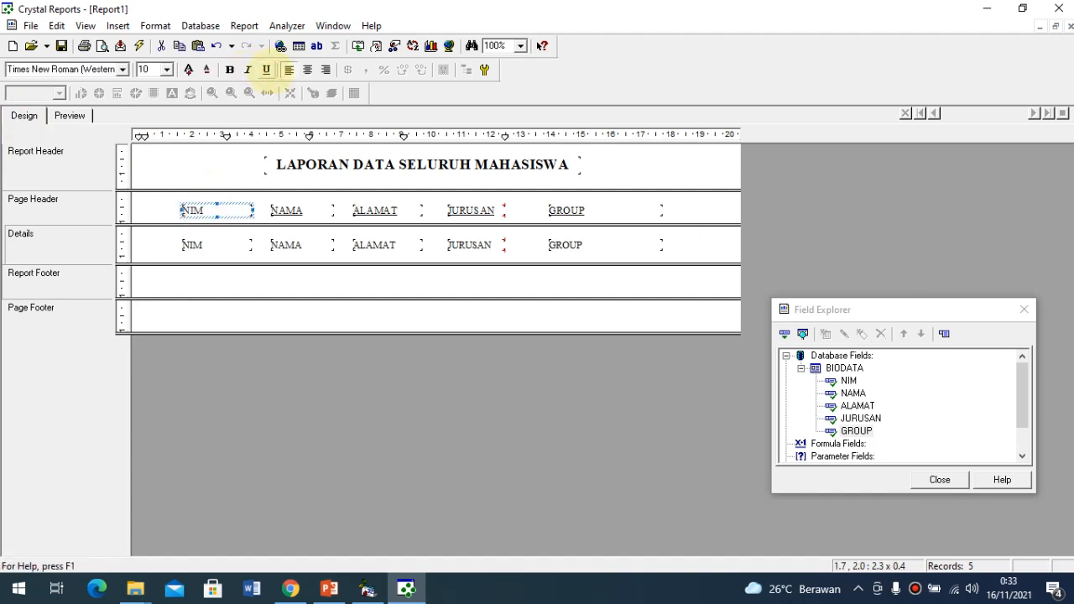
click(230, 69)
click(288, 211)
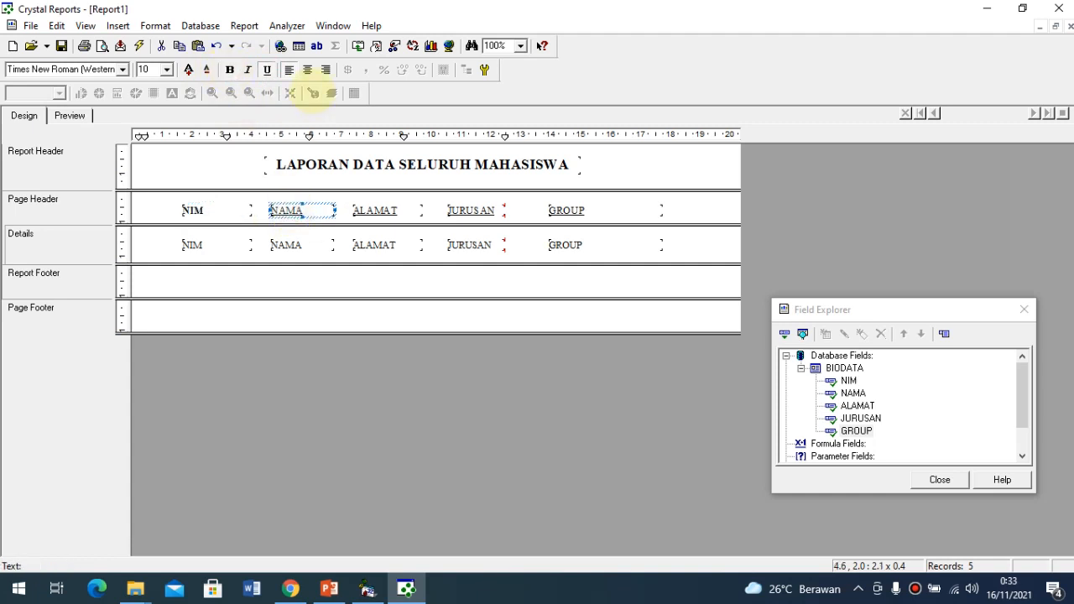
click(230, 70)
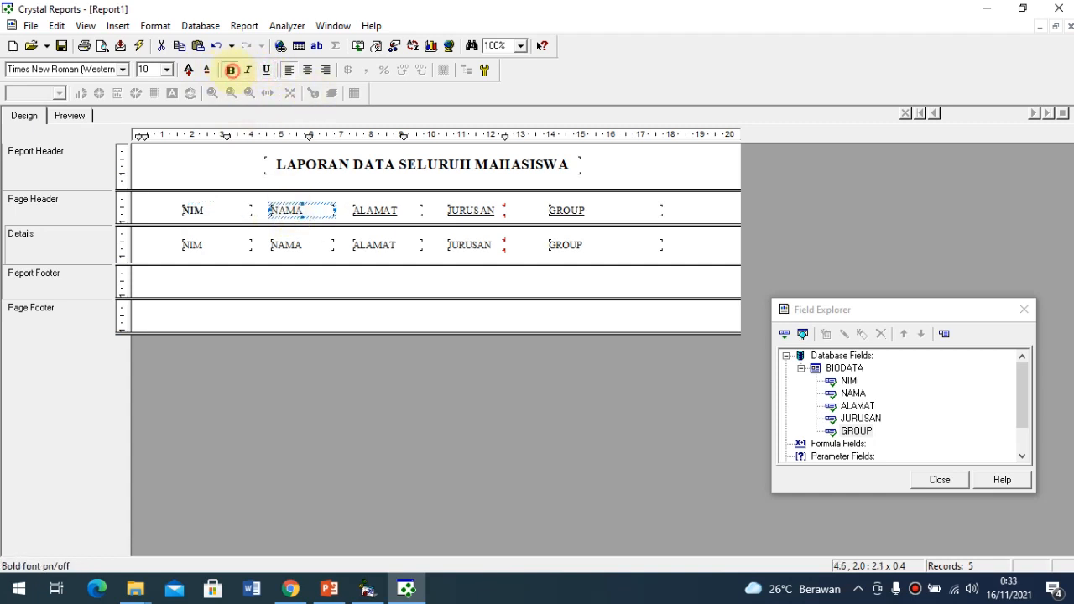
click(361, 210)
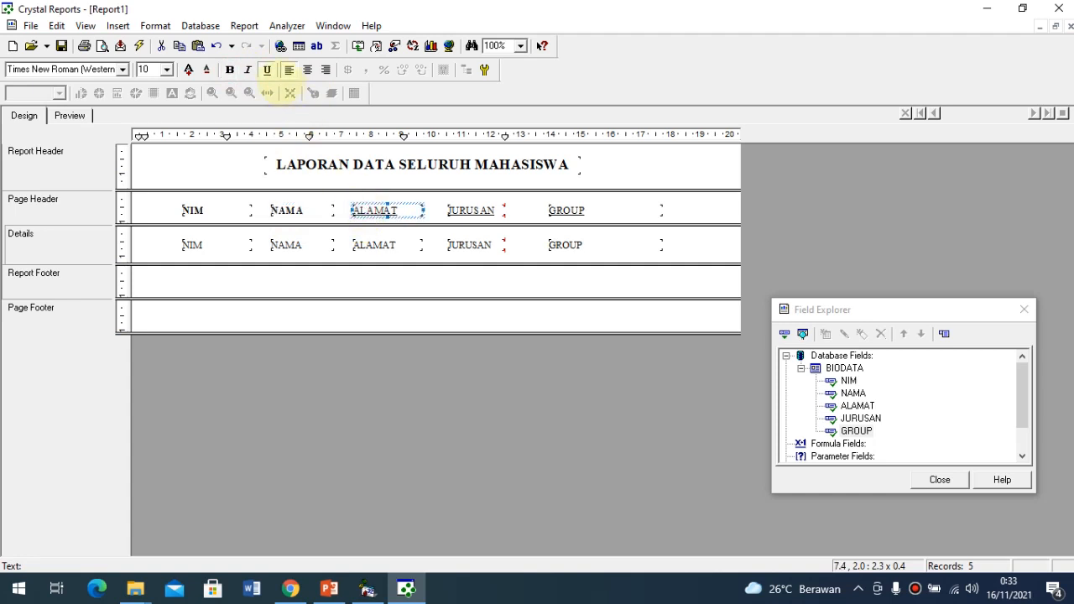
click(230, 70)
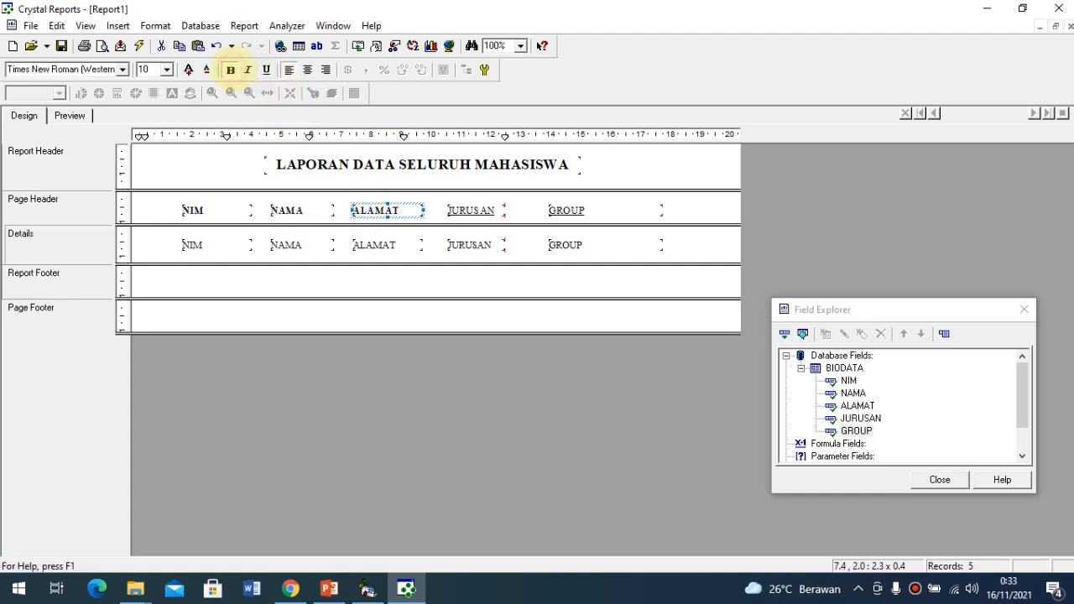
click(463, 211)
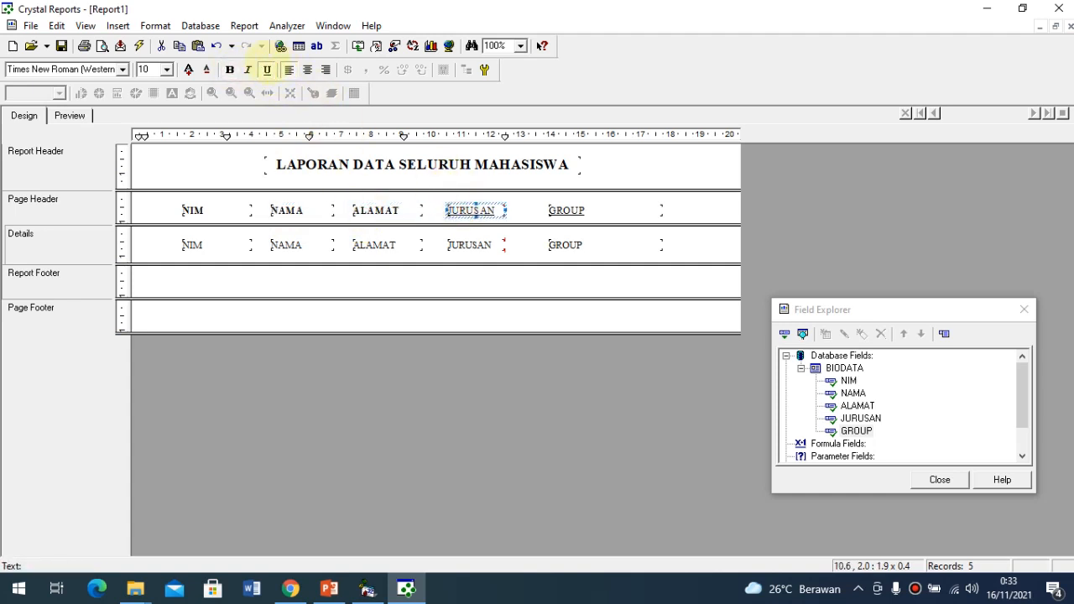
click(229, 70)
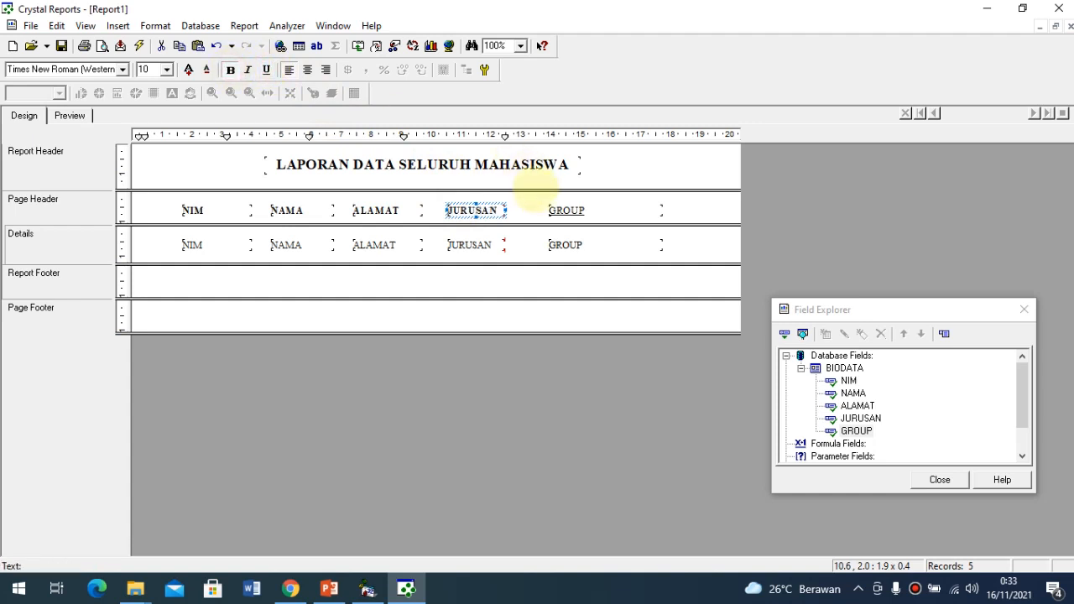
click(566, 209)
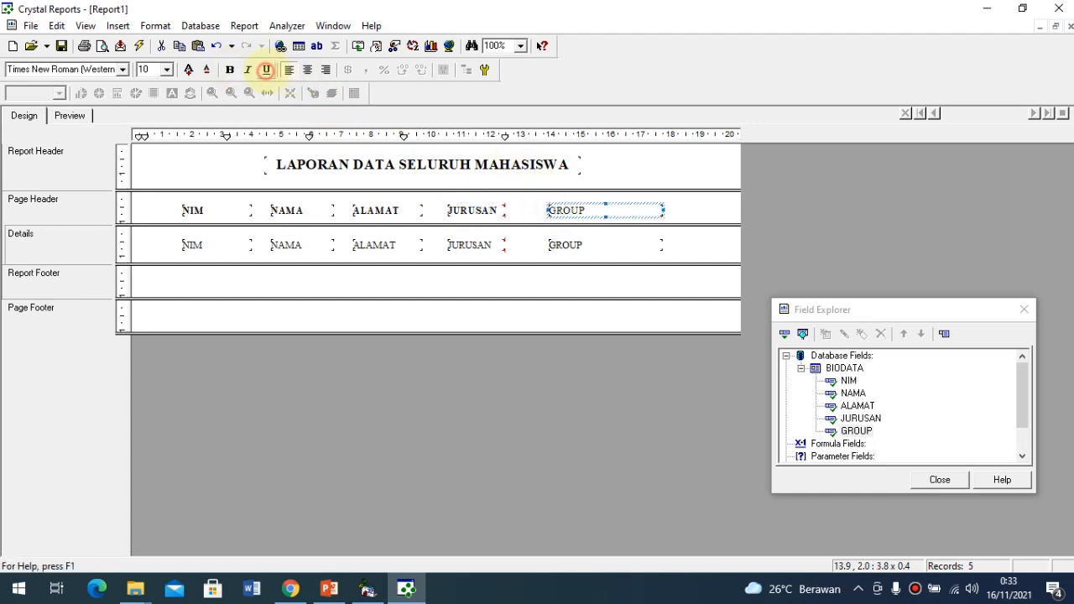
click(230, 69)
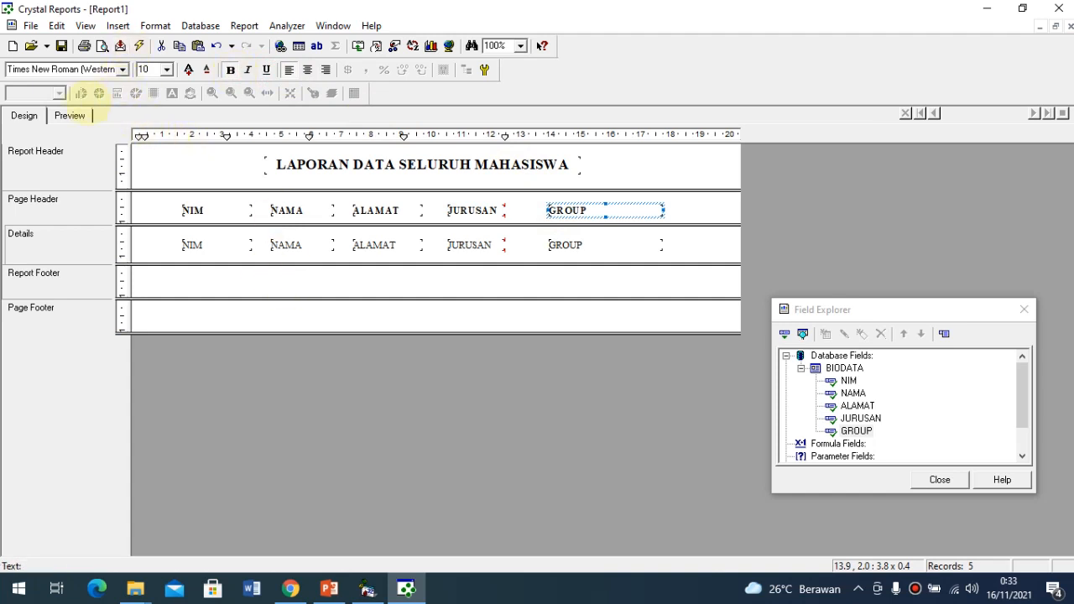
click(71, 116)
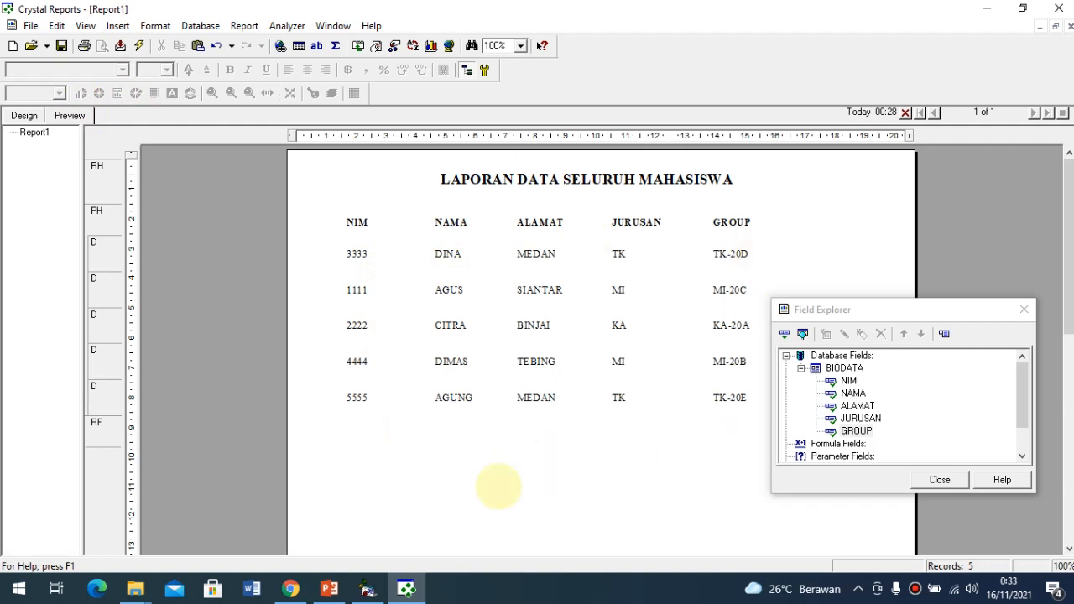
click(25, 116)
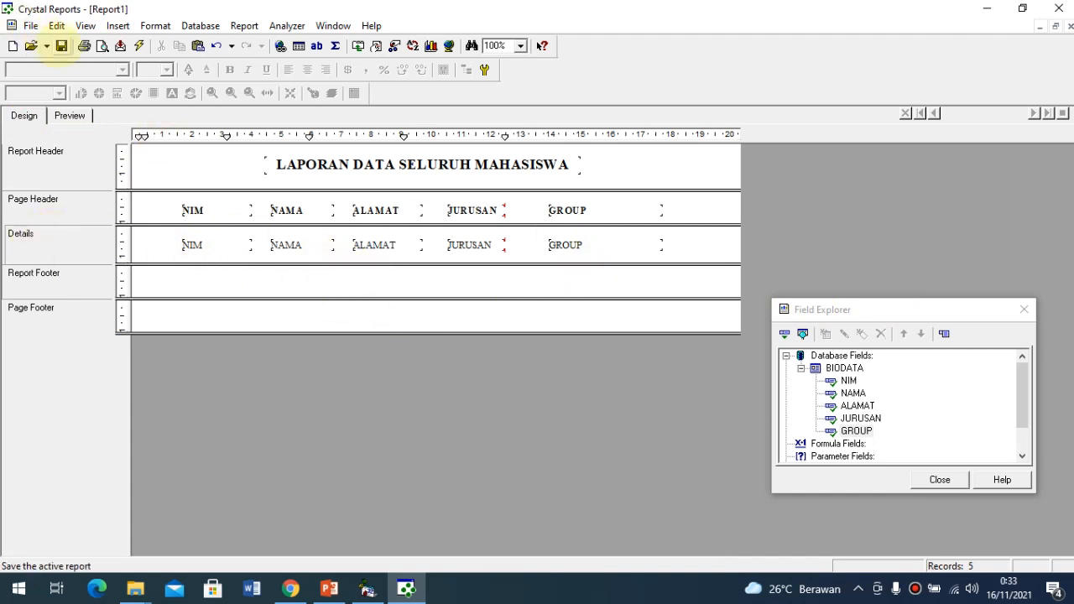
Save the report as Laporan1 on the MY DATA (E:) drive and close the Field Explorer
click(62, 46)
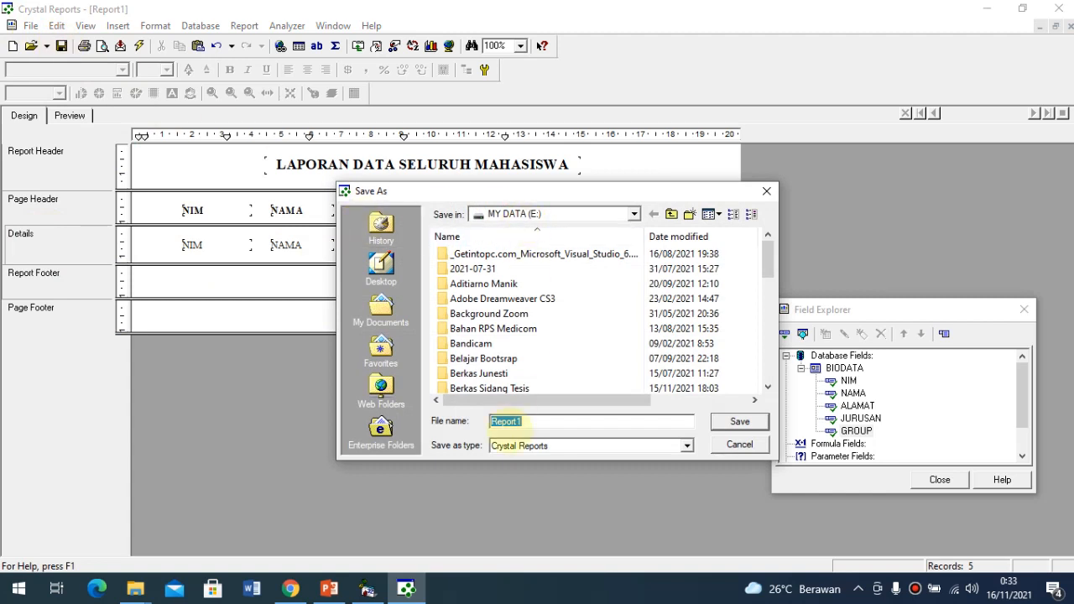
key(BackSpace)
text(Lapor)
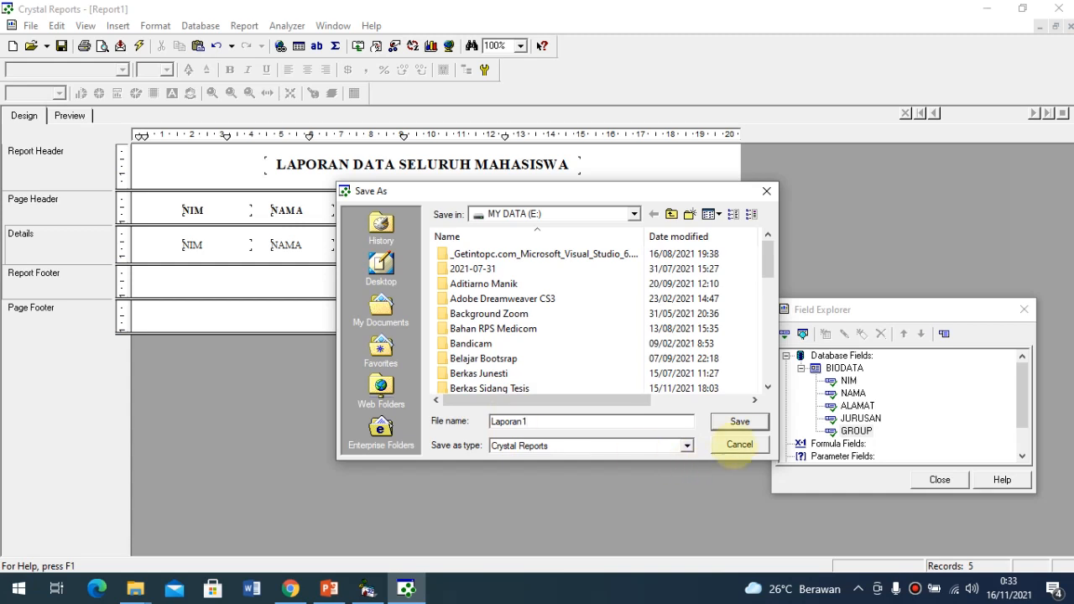
click(730, 421)
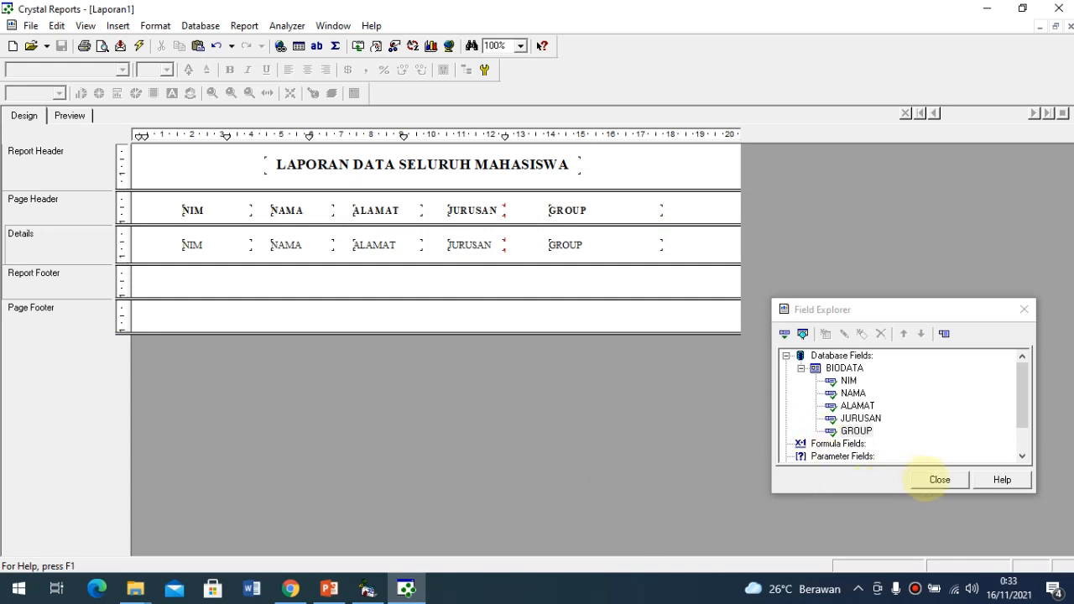
click(926, 480)
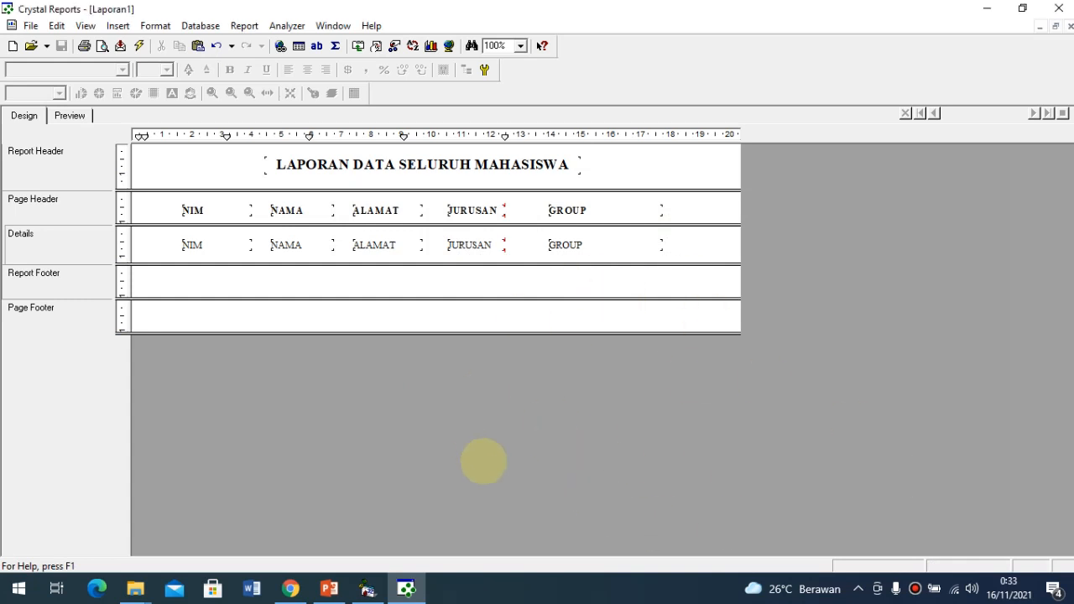
Switch to the Visual Basic project and add the Crystal Report Control component to the toolbox
mouse_move(368, 587)
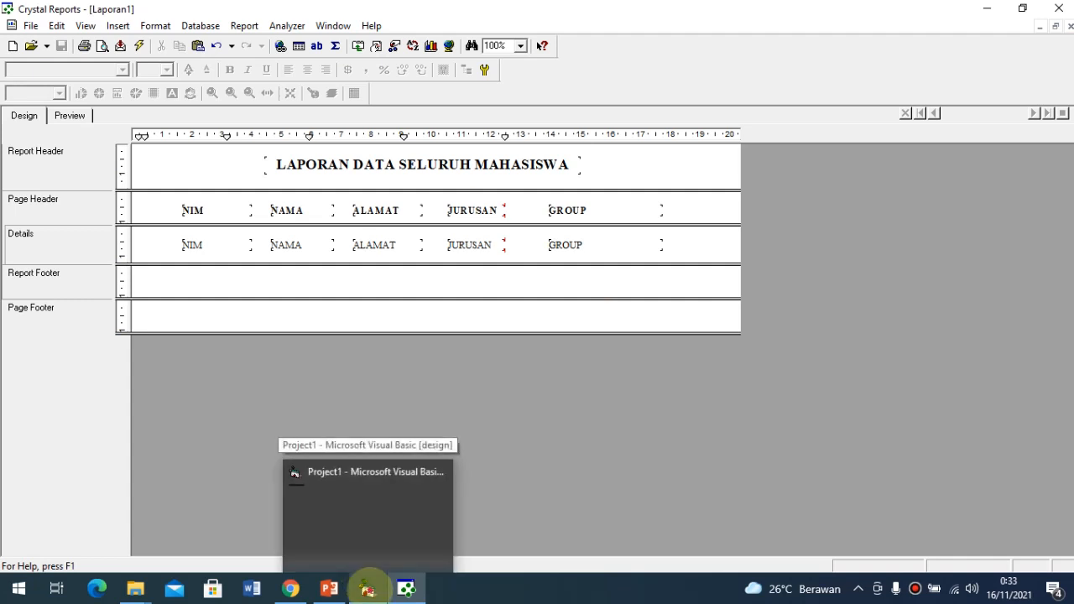
click(367, 587)
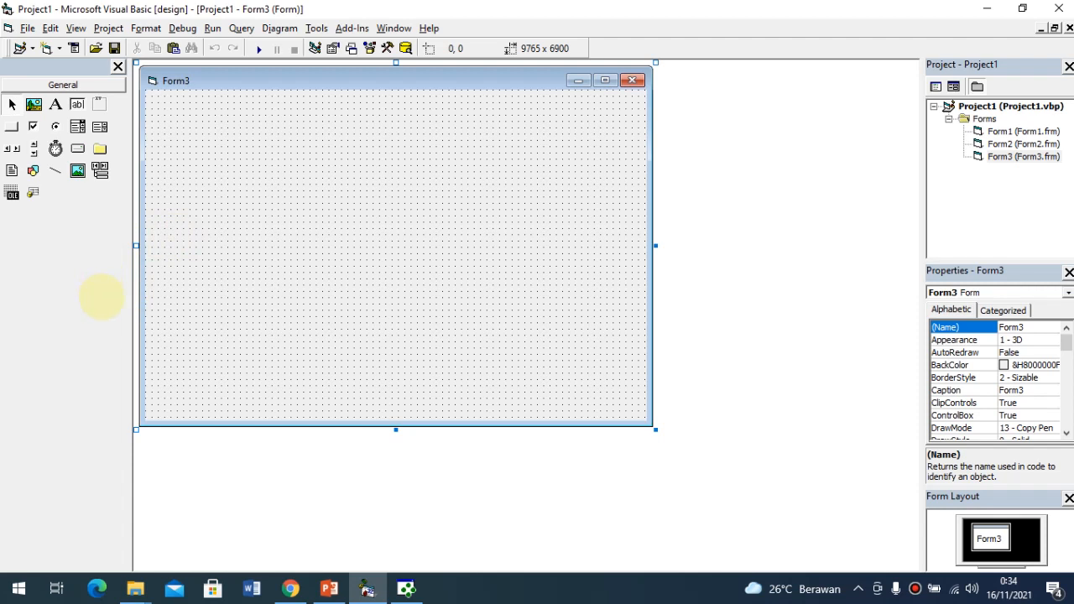
key(ctrl+t)
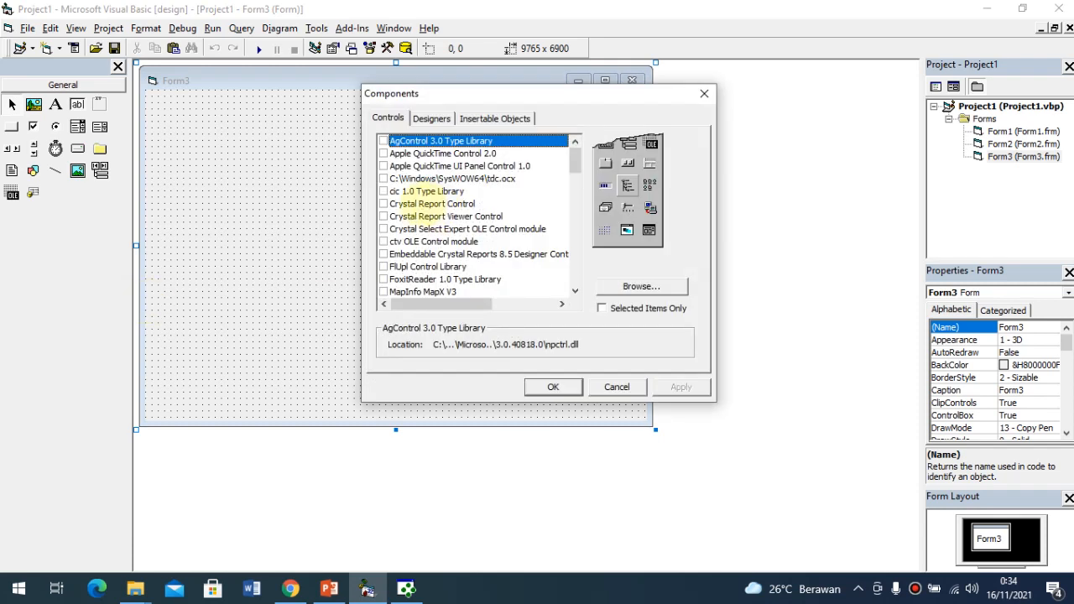
click(417, 203)
click(383, 204)
click(675, 386)
click(553, 386)
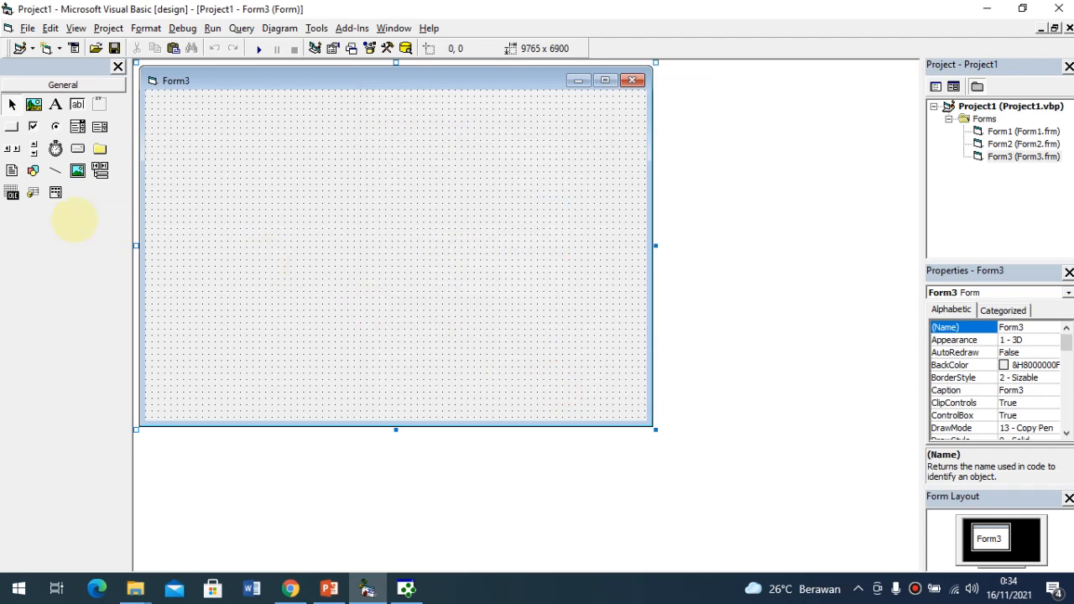
Add a Crystal Report control to Form3, dismiss the integration notice and move the control to the form's upper-left corner at 120, 120
double_click(55, 192)
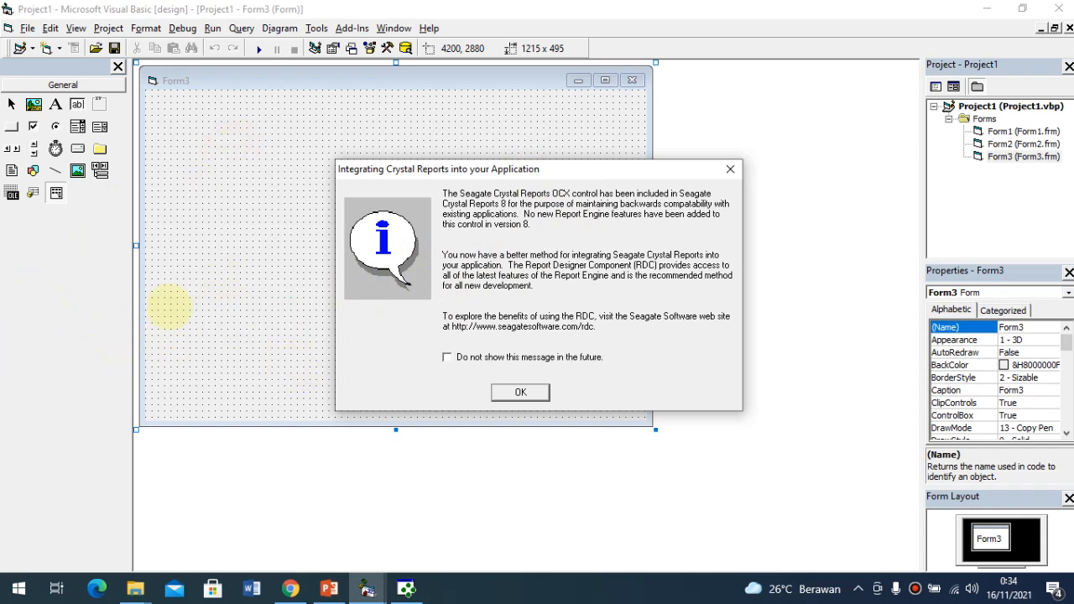
click(514, 392)
click(364, 245)
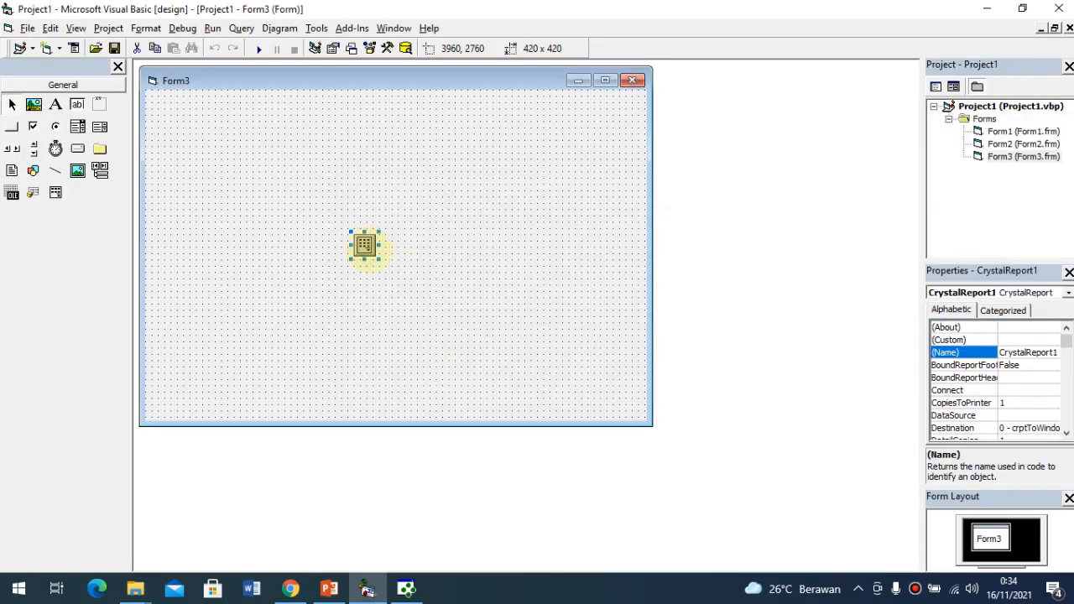
drag(364, 244, 163, 107)
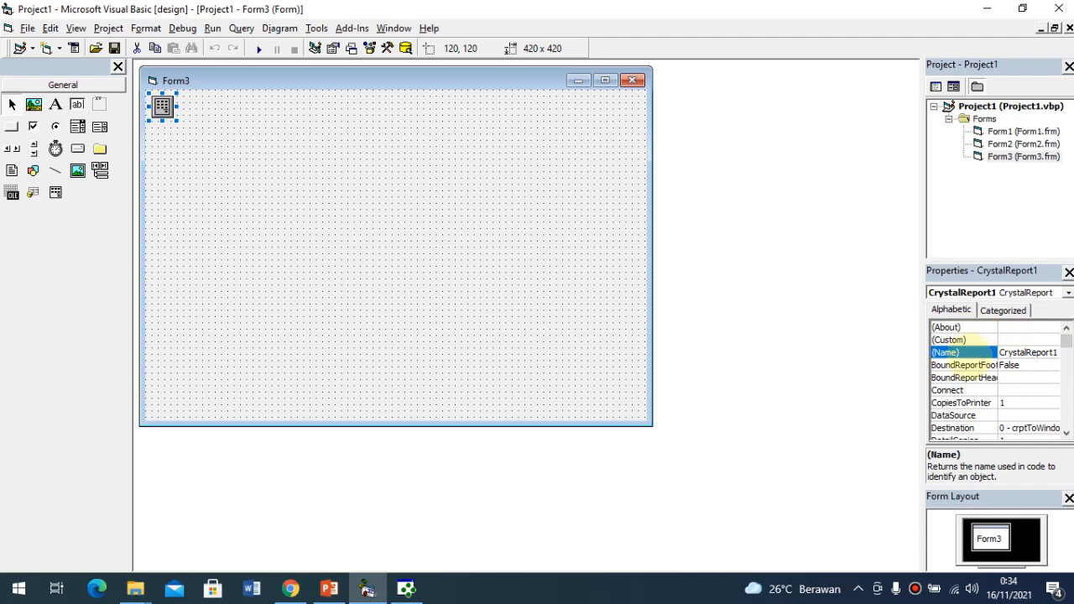
Name the Crystal Report control on Form3 cr1
click(952, 352)
text(cr1)
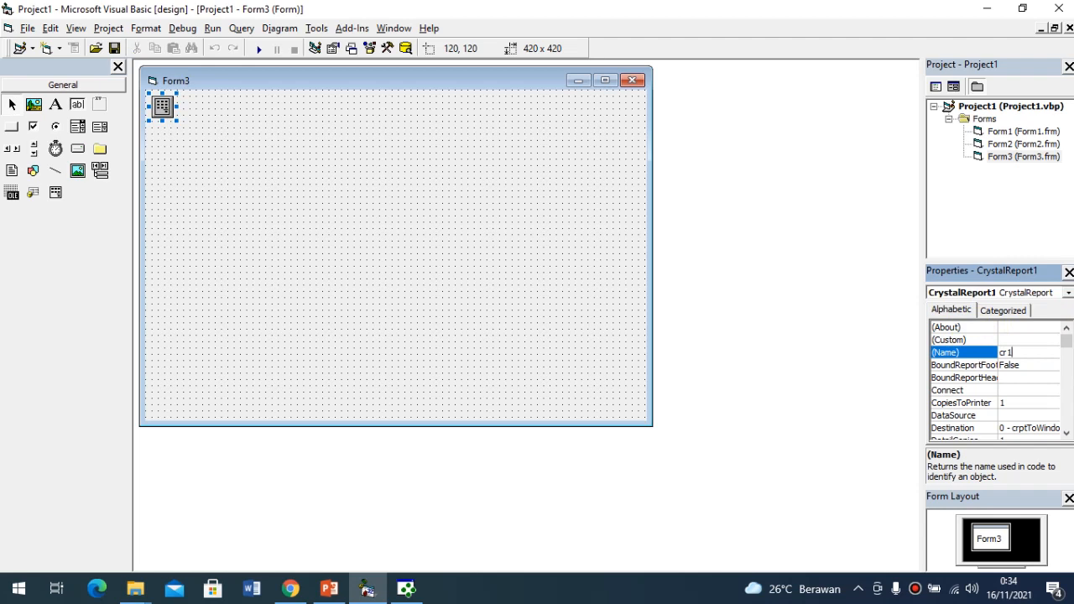
key(Return)
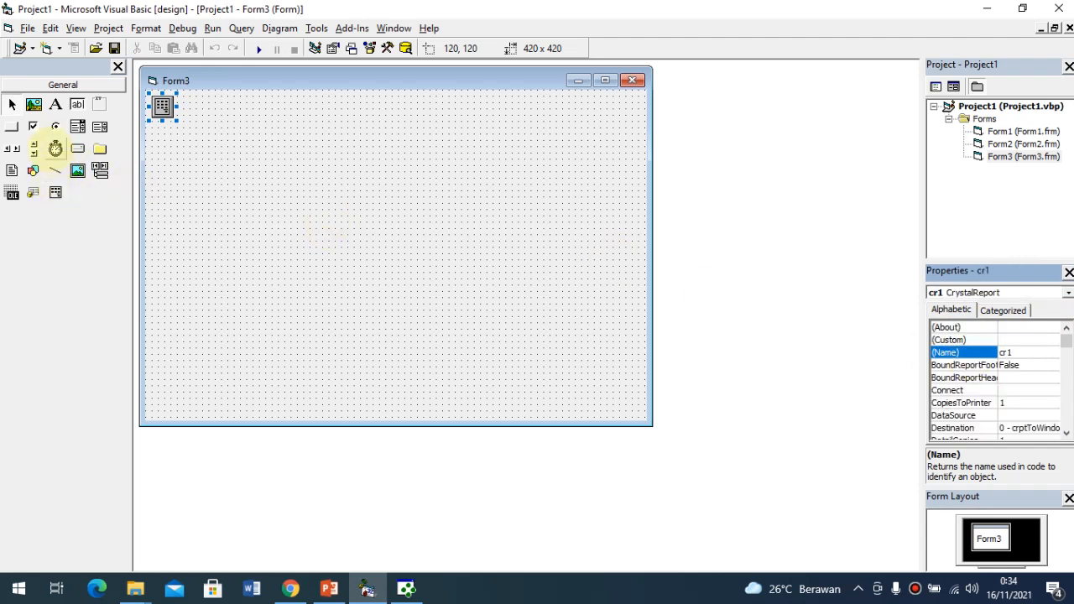
Add a command button to Form3 at 120, 840, just below the report control, and set its caption to Cetak
double_click(12, 126)
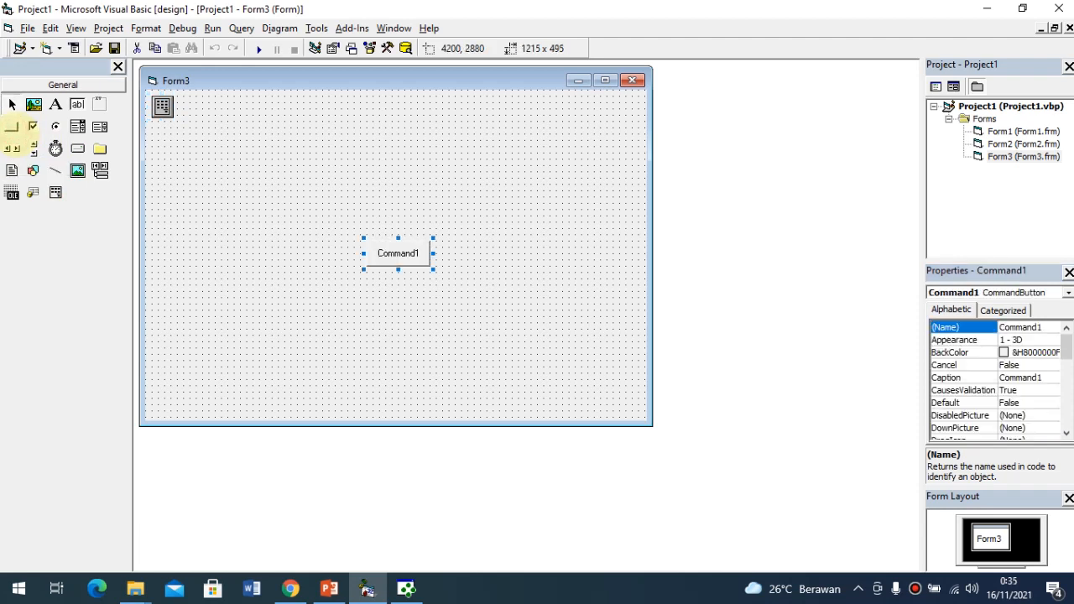
drag(398, 253, 192, 148)
click(973, 378)
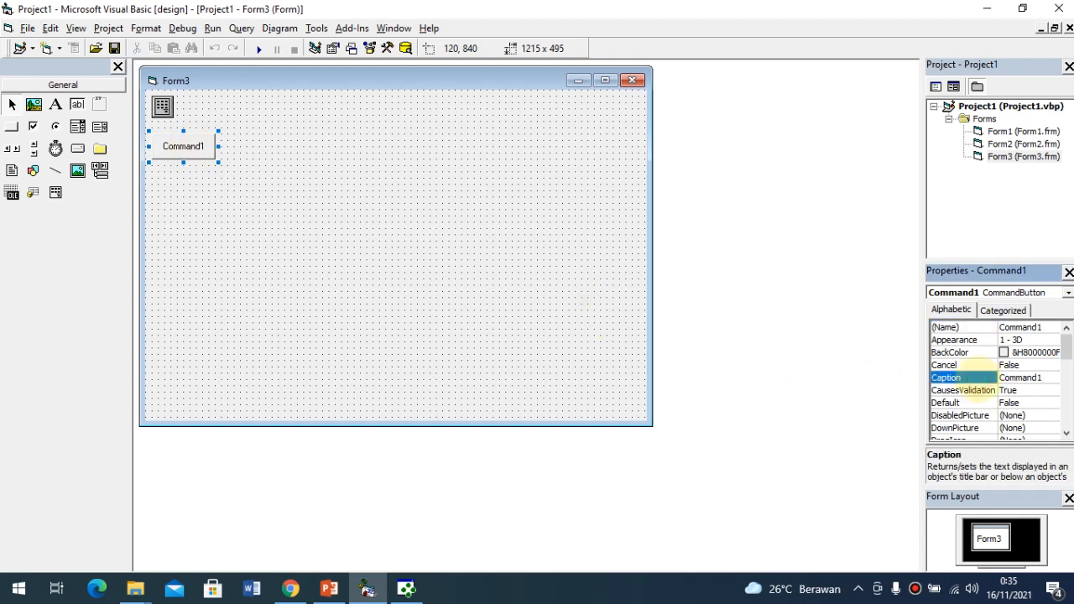
text(Cetak)
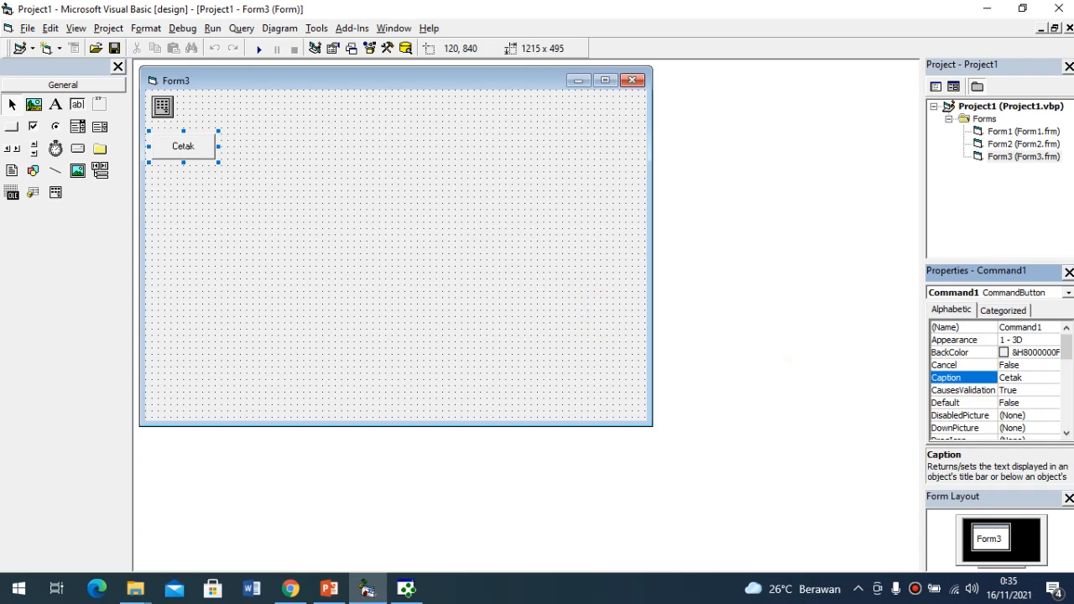
click(458, 314)
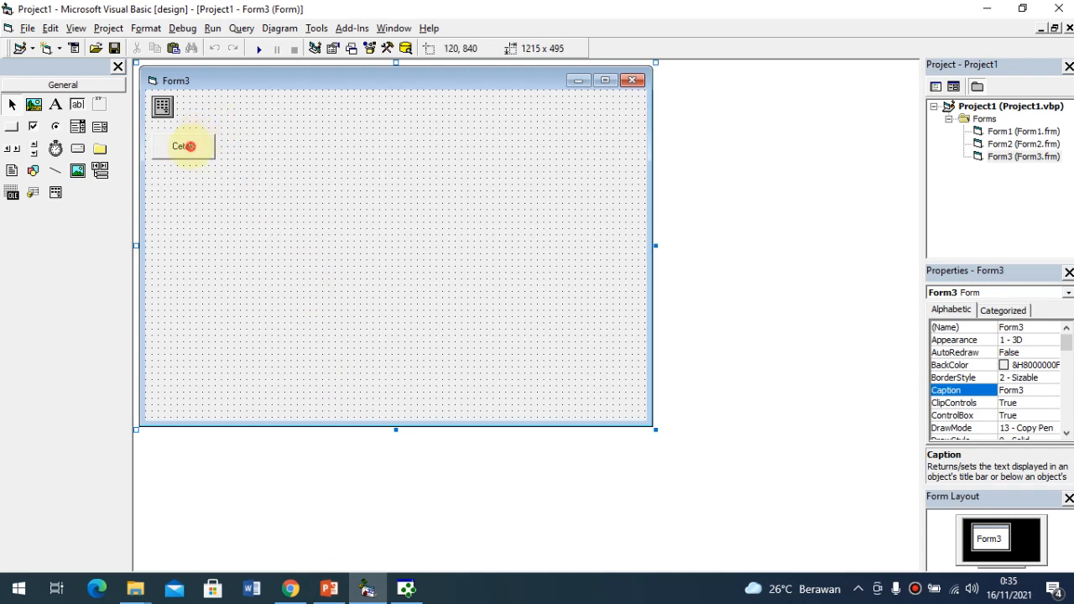
Open the Cetak button's click procedure, and switch to the PowerPoint presentation to show the program code on slide 11
double_click(190, 144)
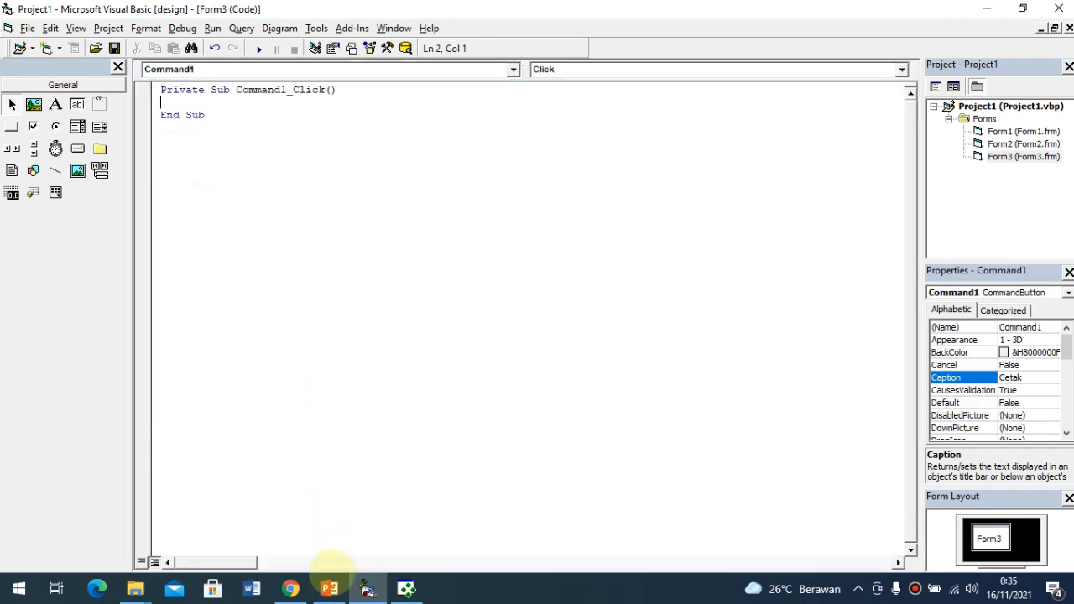
click(329, 588)
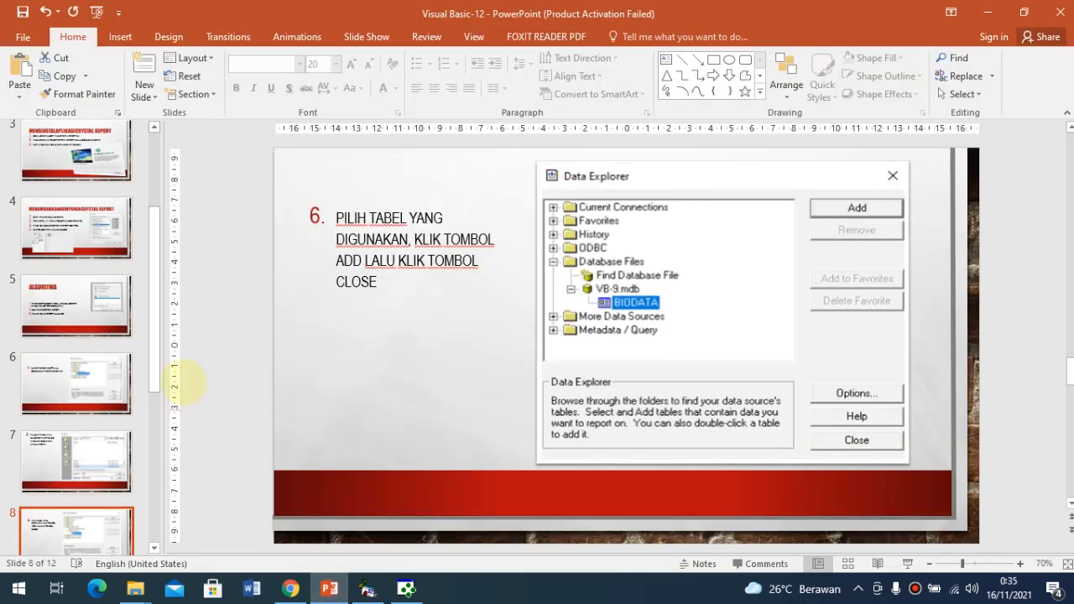
drag(151, 365, 149, 527)
click(101, 424)
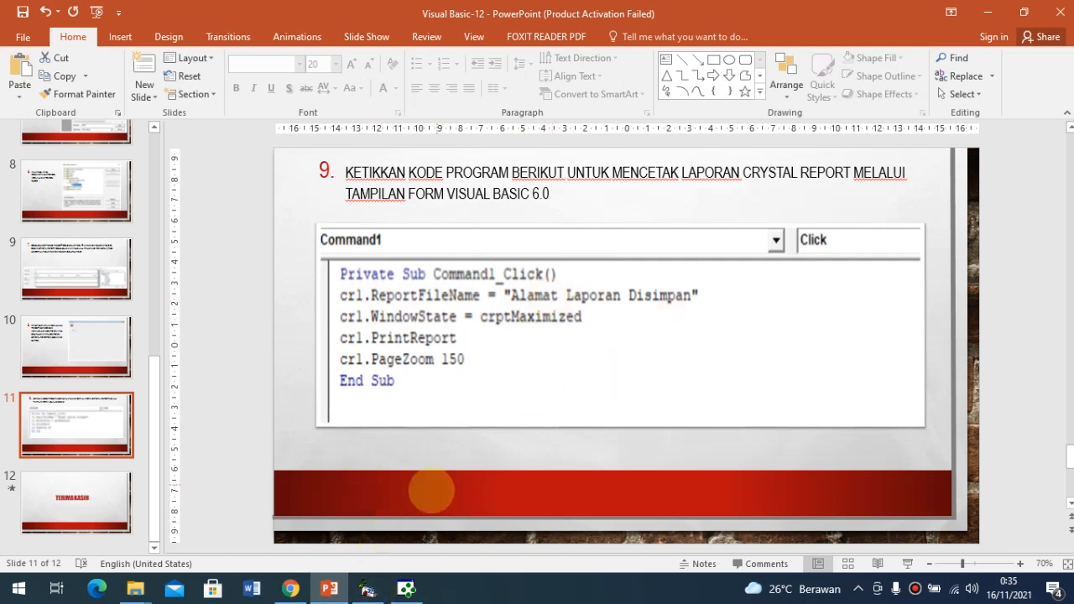
Switch back to Visual Basic and add the line cr1.ReportFileName = "E:\Laporan1.rpt" to the Command1_Click procedure
click(367, 589)
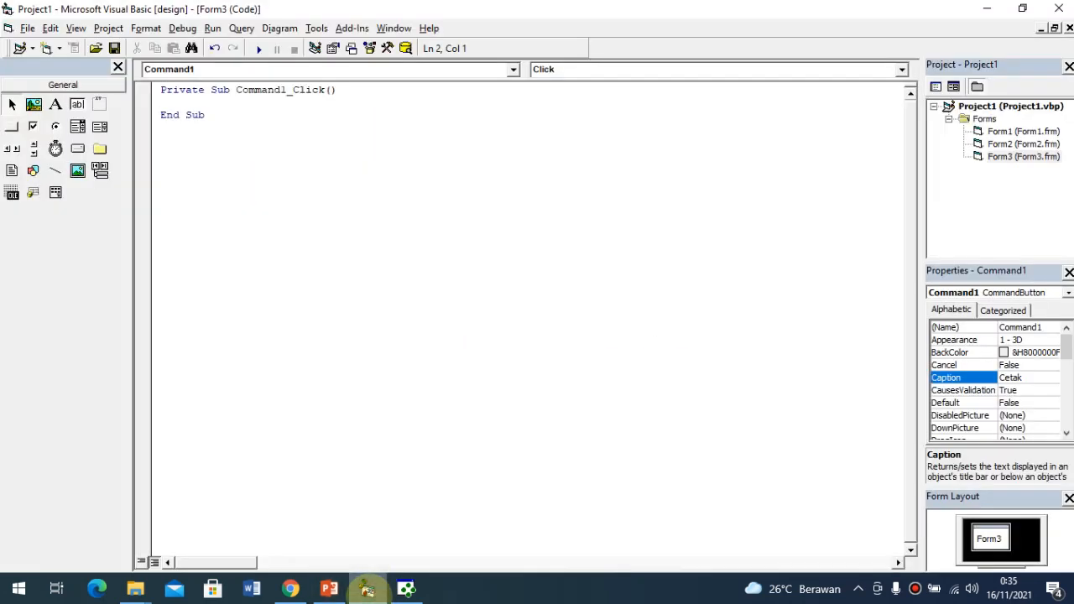
text(crl.repor)
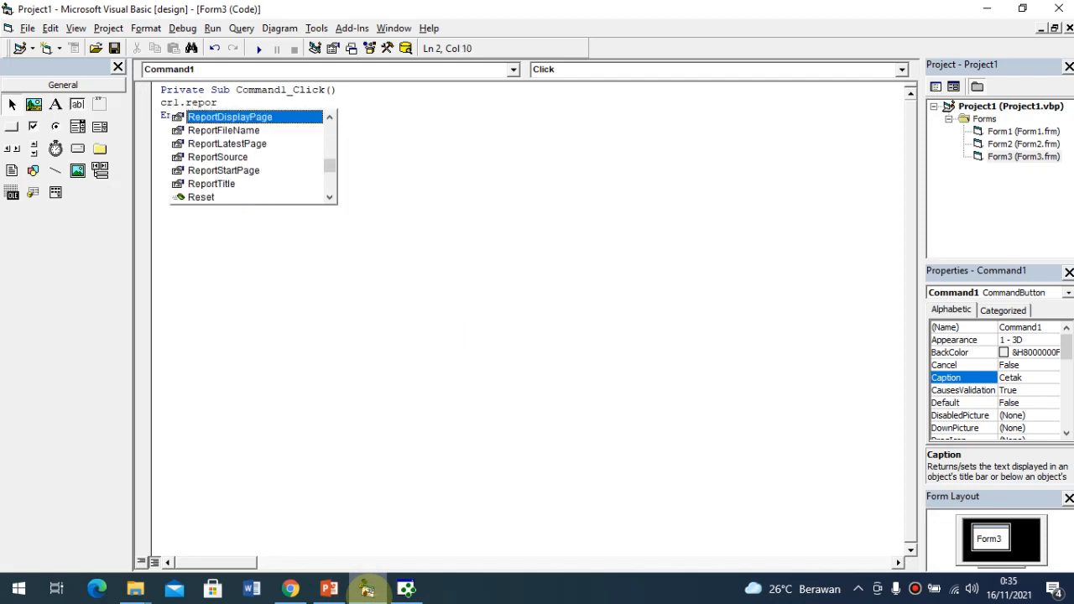
key(Down)
key(Tab)
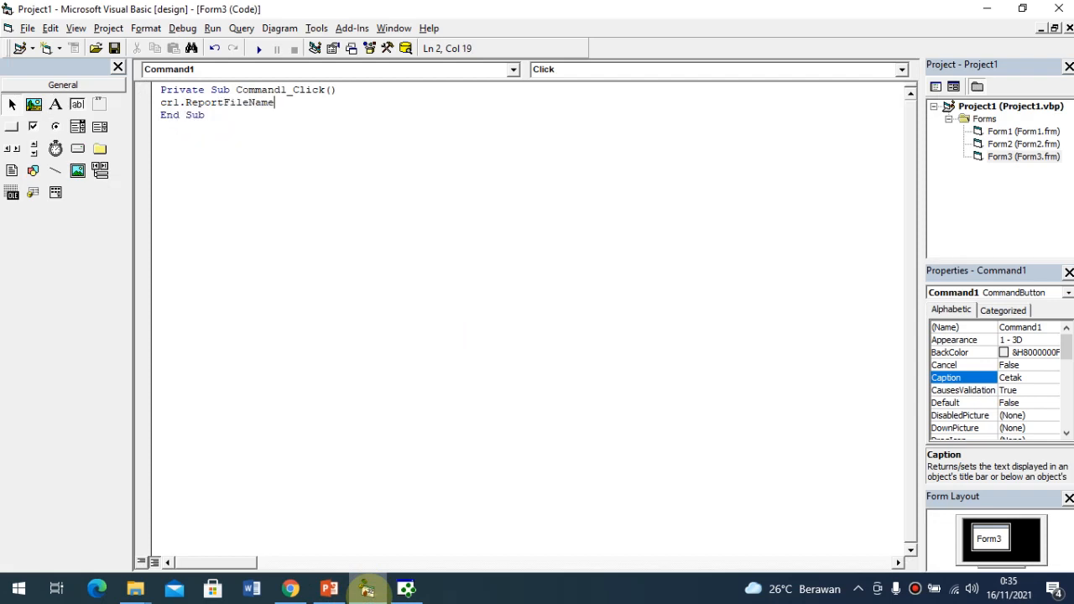
text(="E)
text(oran1.rpt")
key(Return)
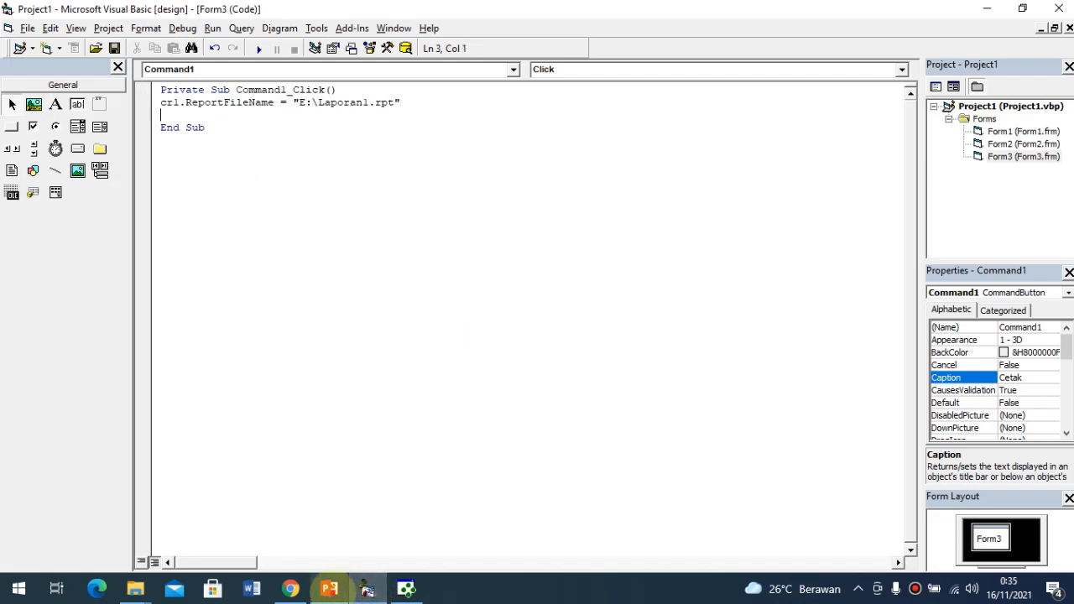
Check the code on the PowerPoint slide and add the line cr1.WindowState = crptMaximized below the report file name in Visual Basic
click(329, 588)
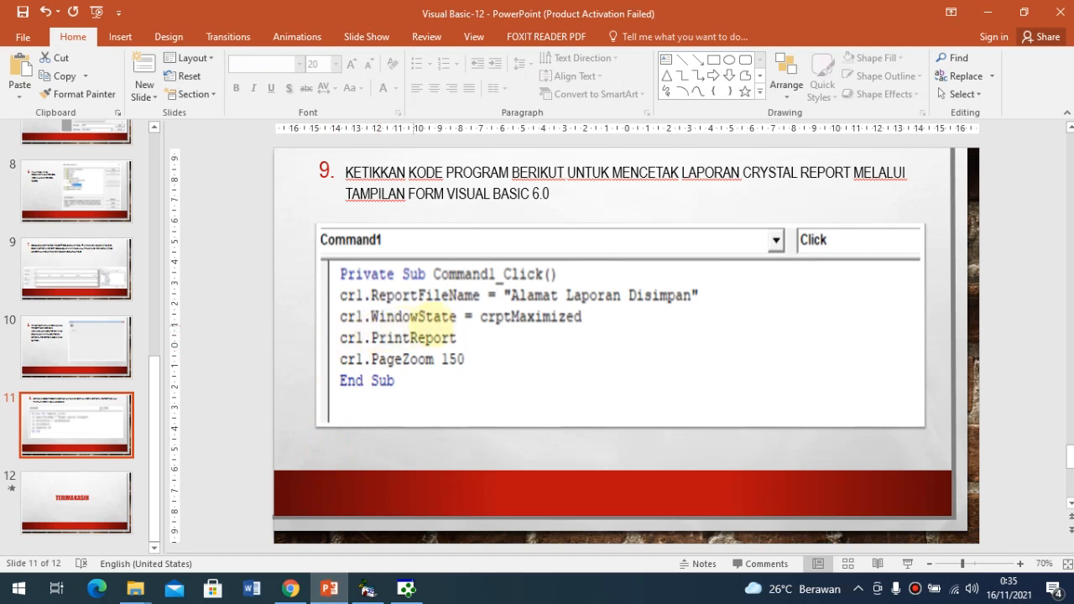
click(367, 588)
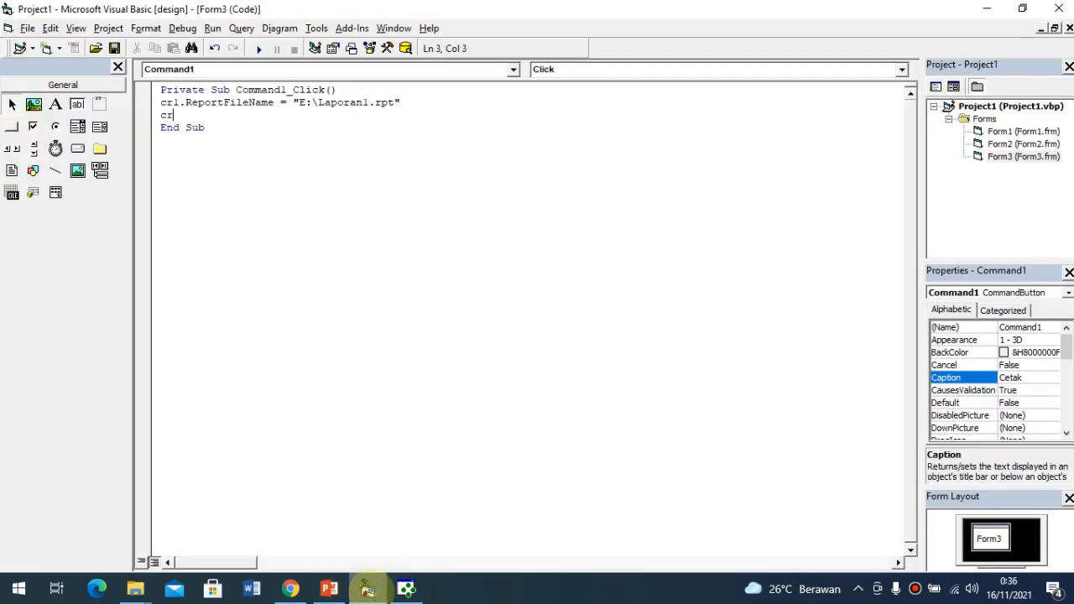
text(.)
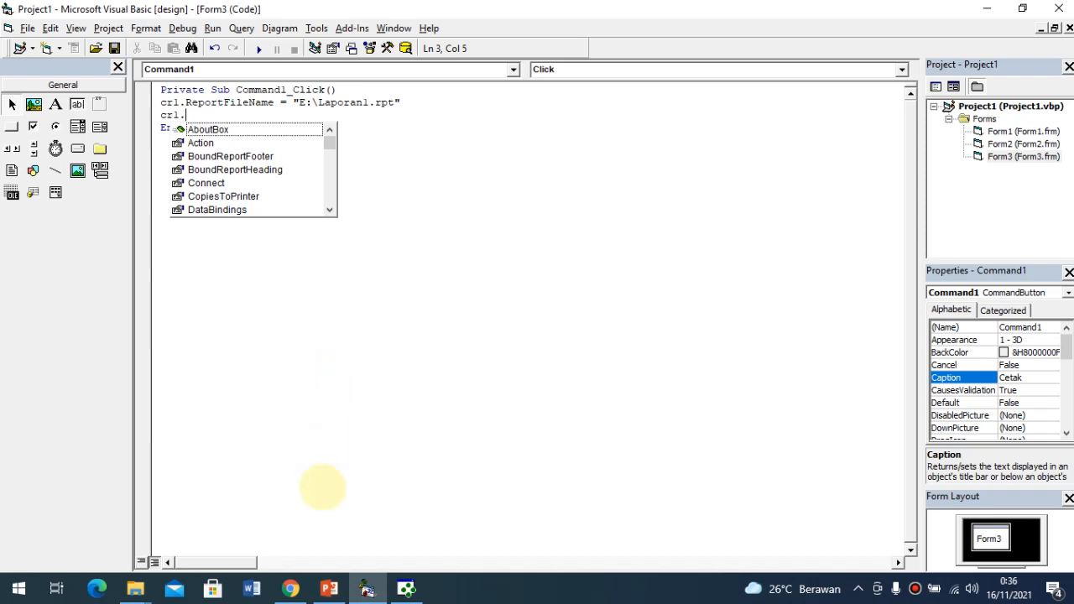
click(329, 587)
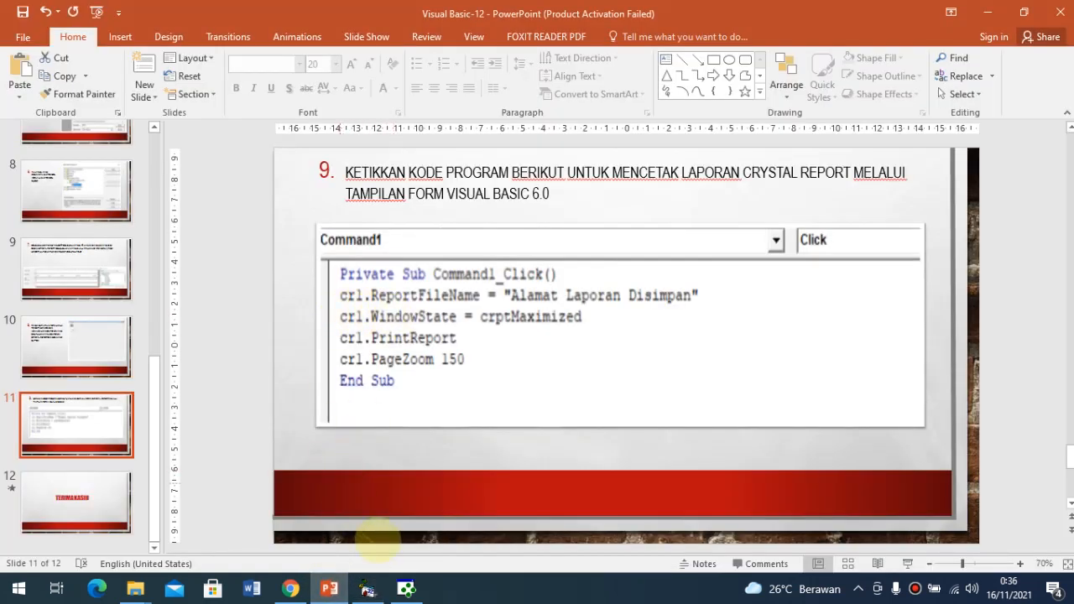
click(367, 588)
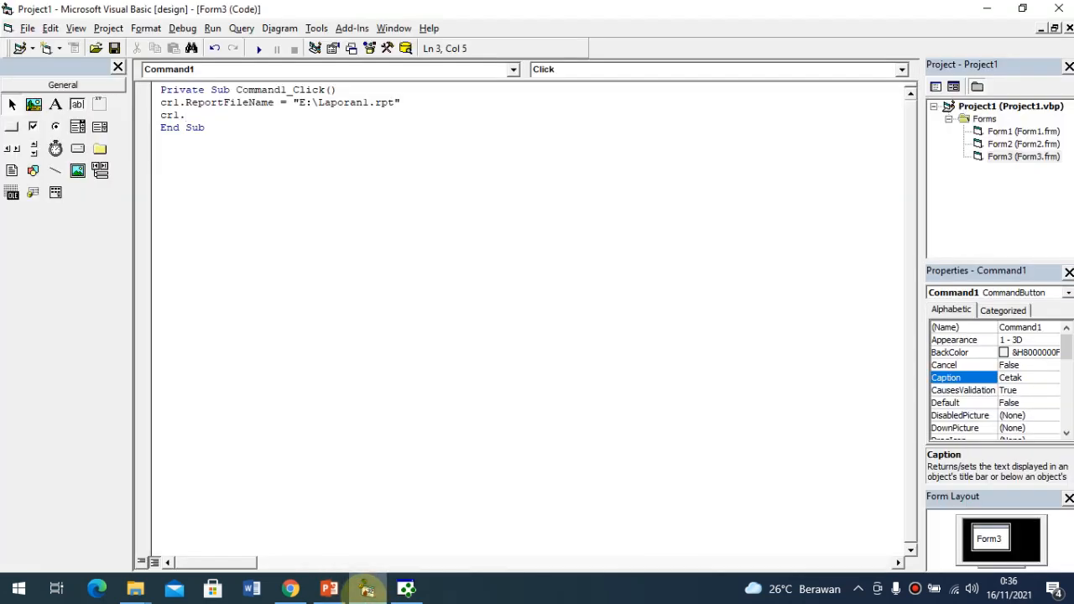
text(.wind)
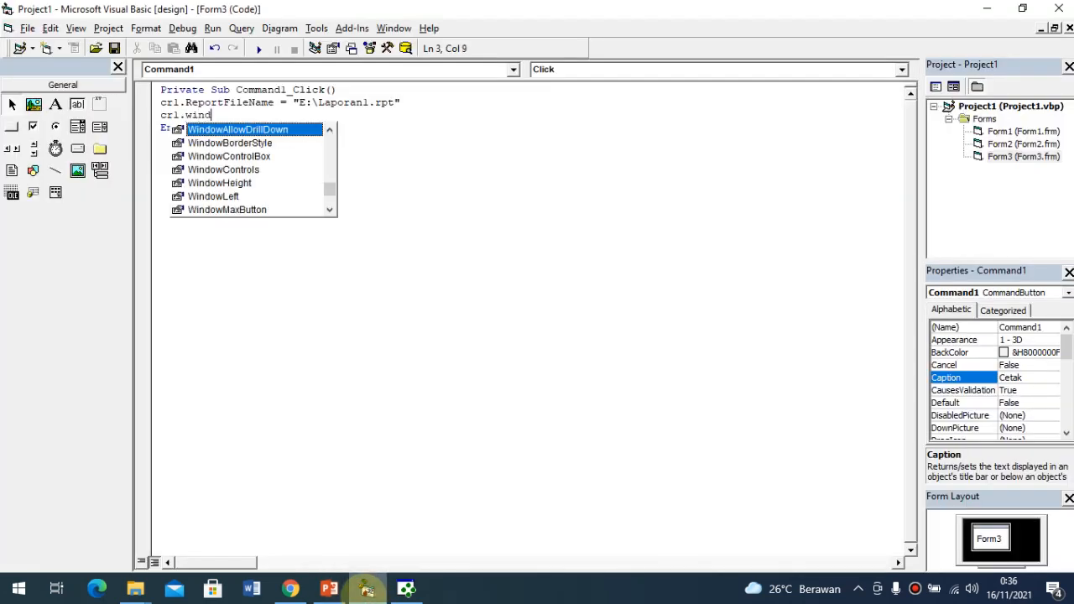
text(ows)
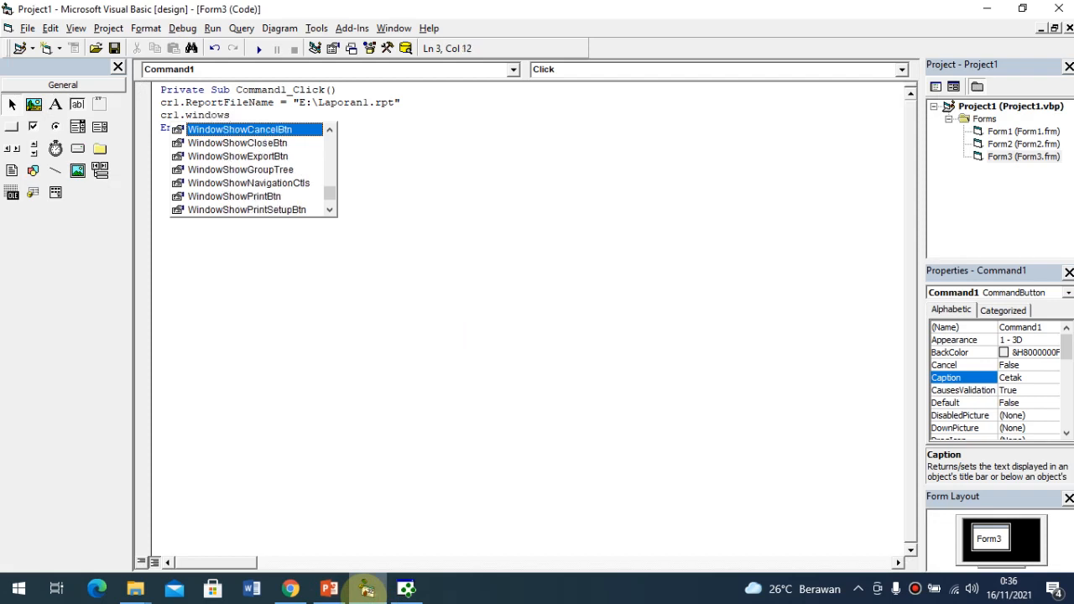
key(BackSpace)
text(Sst)
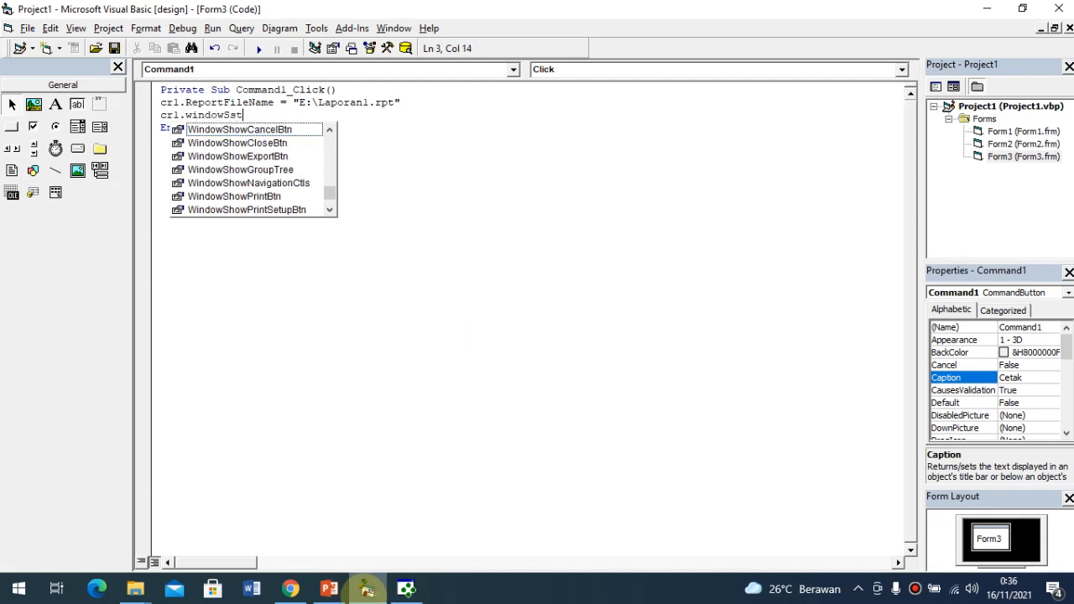
key(BackSpace)
key(BackSpace)
text(t)
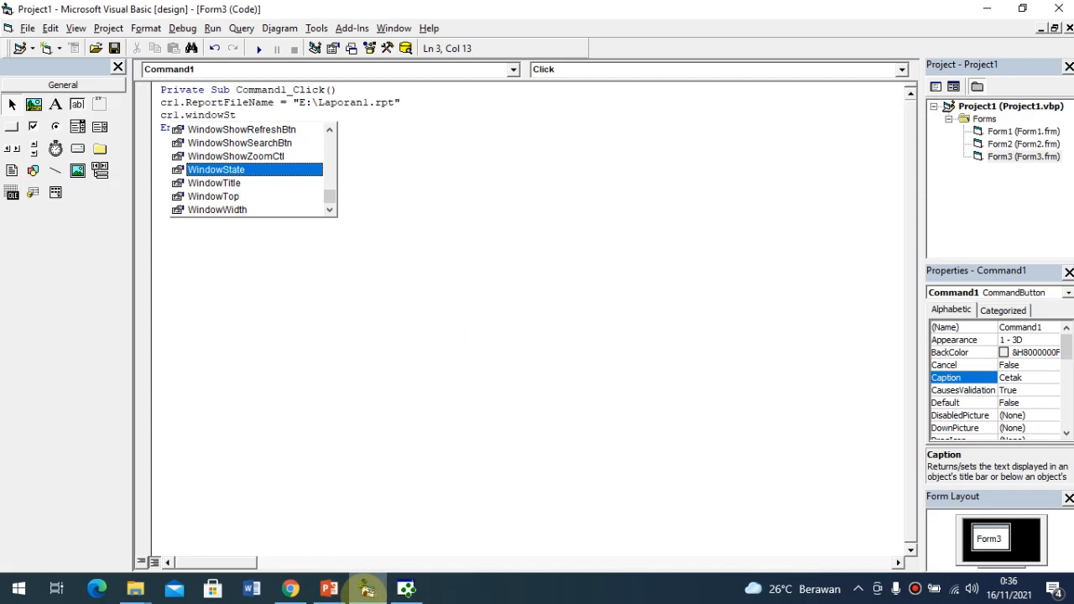
key(Tab)
text(=)
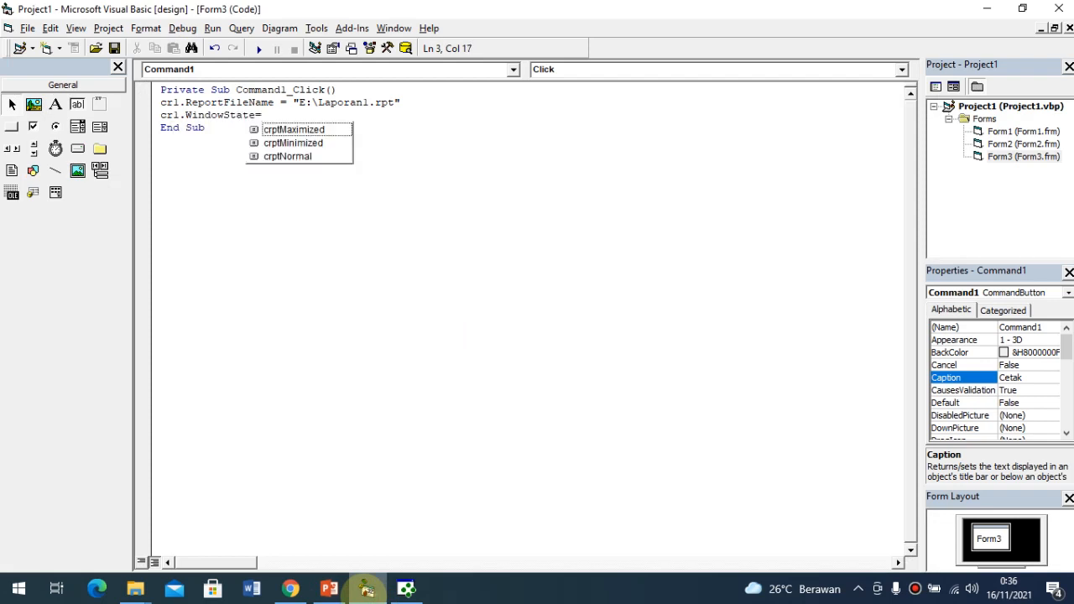
key(Down)
key(Tab)
key(Return)
Consult the PowerPoint slide again and add the line cr1.PrintReport below the window state line in Visual Basic
click(328, 589)
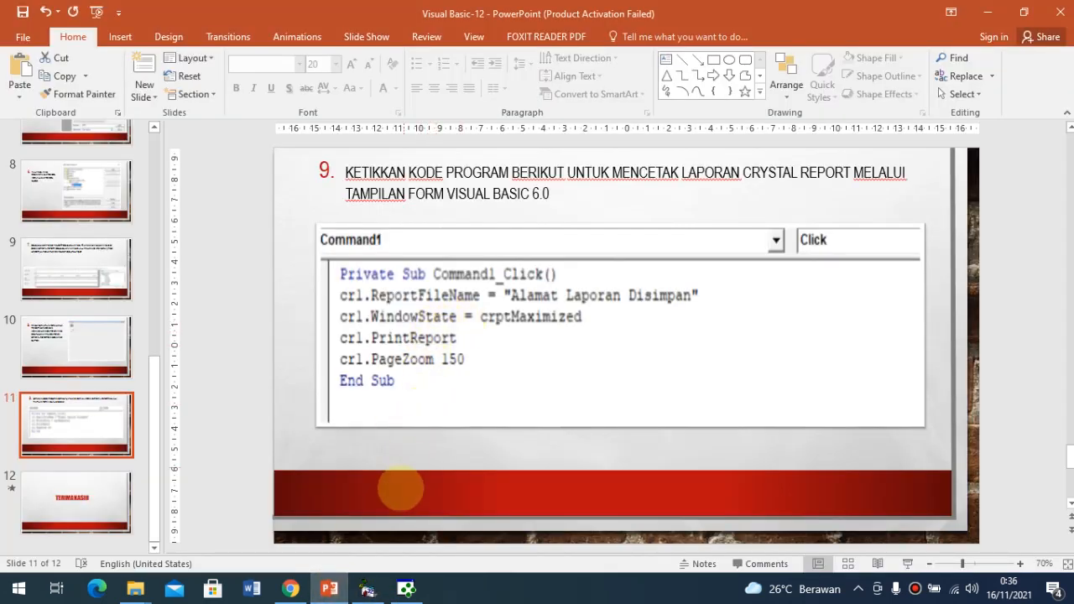
click(367, 589)
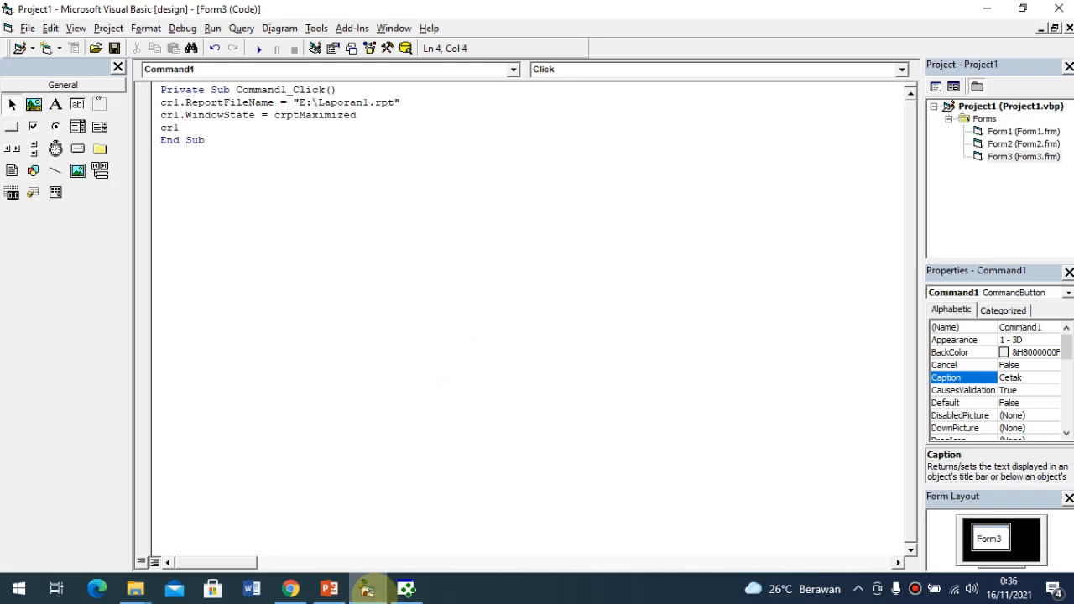
text(.print)
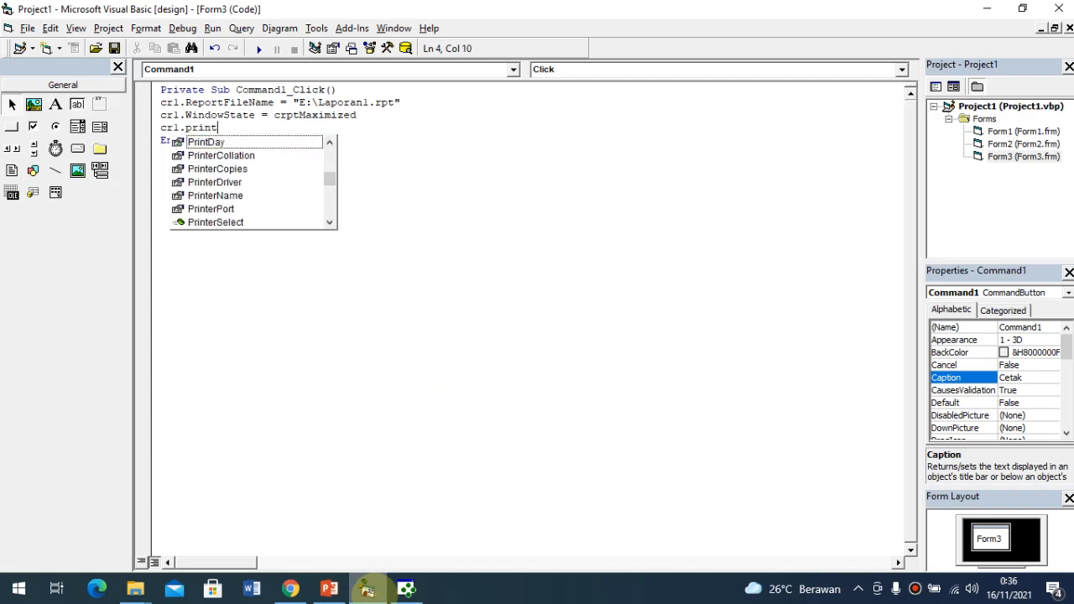
key(Down)
key(Down)
key(Down)
key(Down)
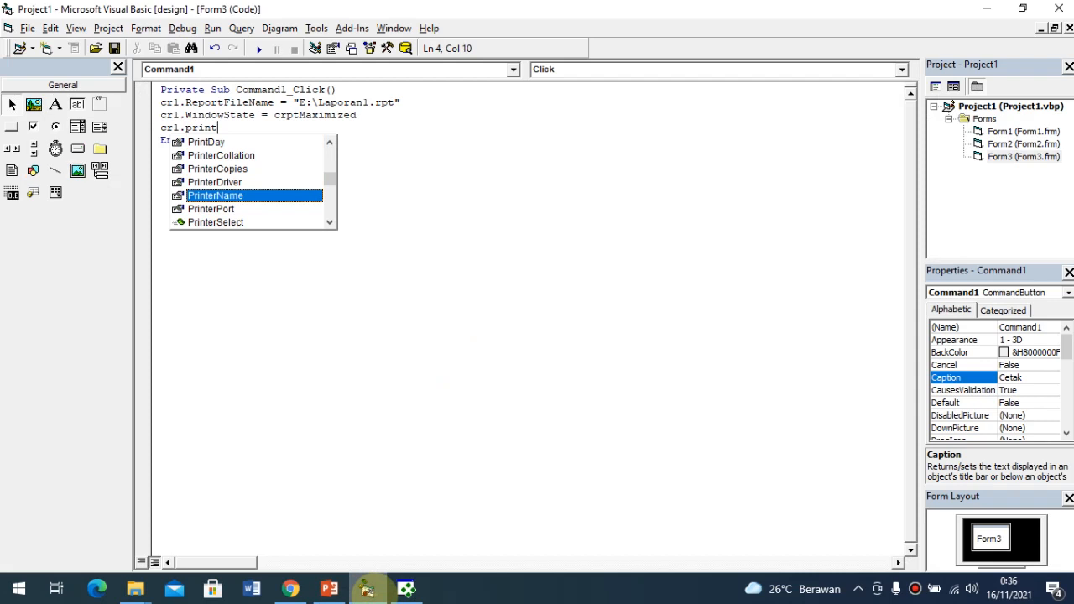
text(r)
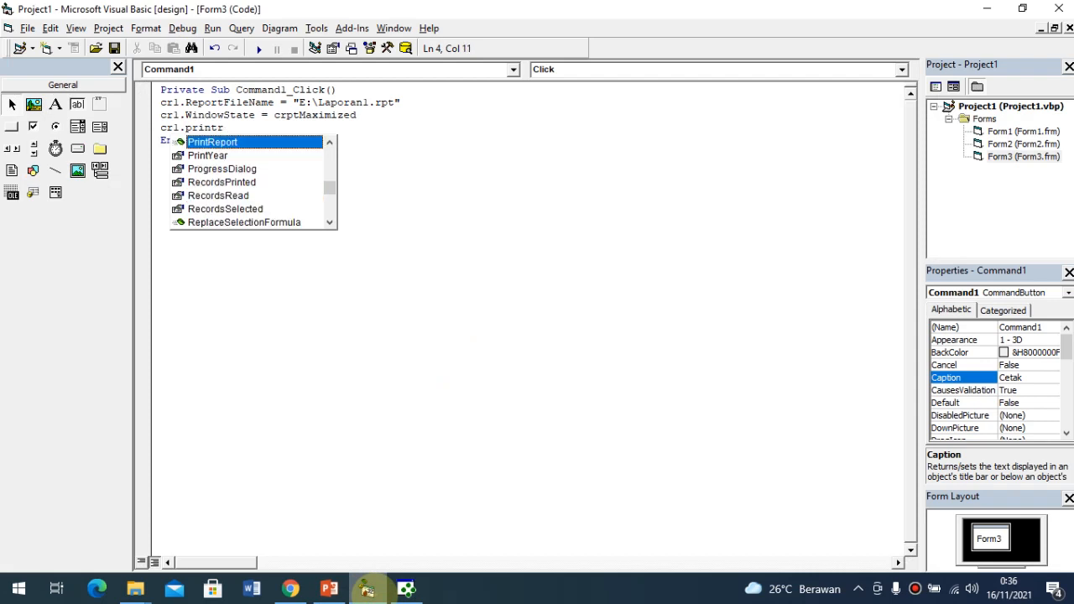
key(Return)
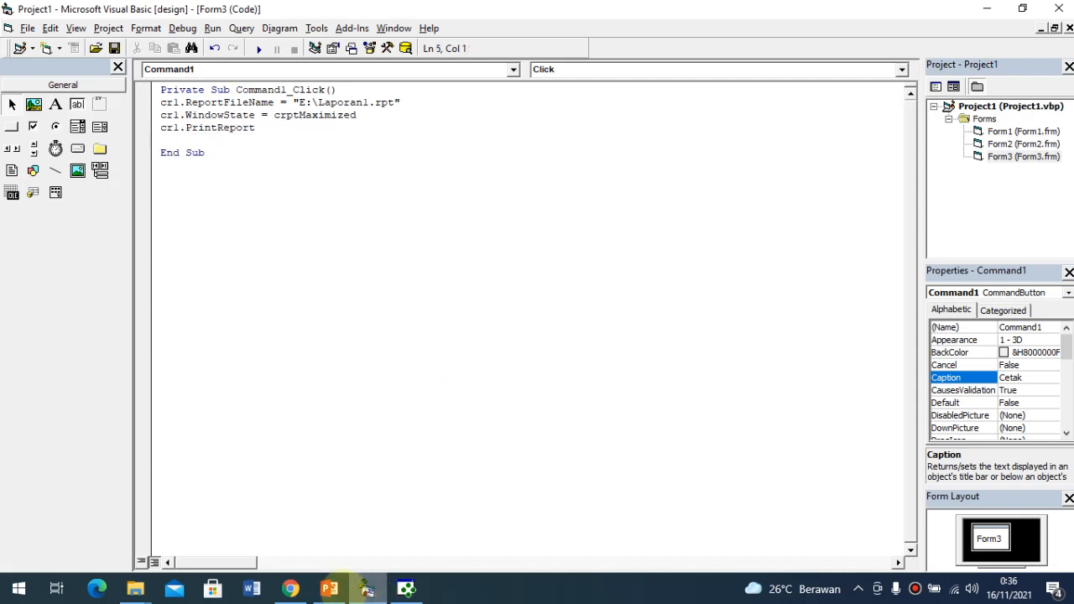
Look up the last statement on the PowerPoint slide and complete the Visual Basic procedure with the line cr1.PageZoom 150
click(329, 590)
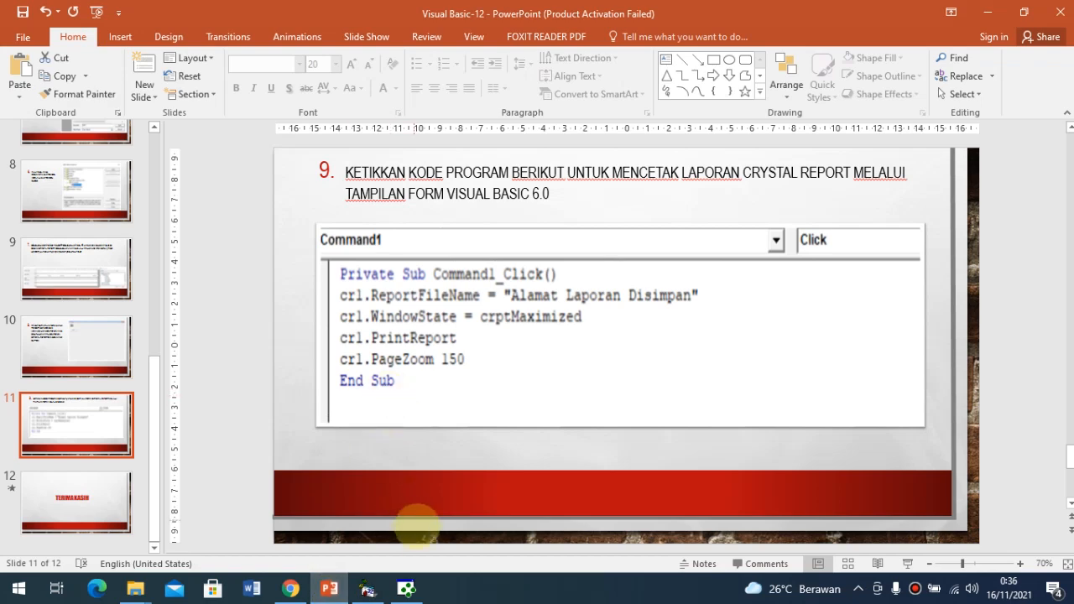
click(367, 590)
text(crl.page)
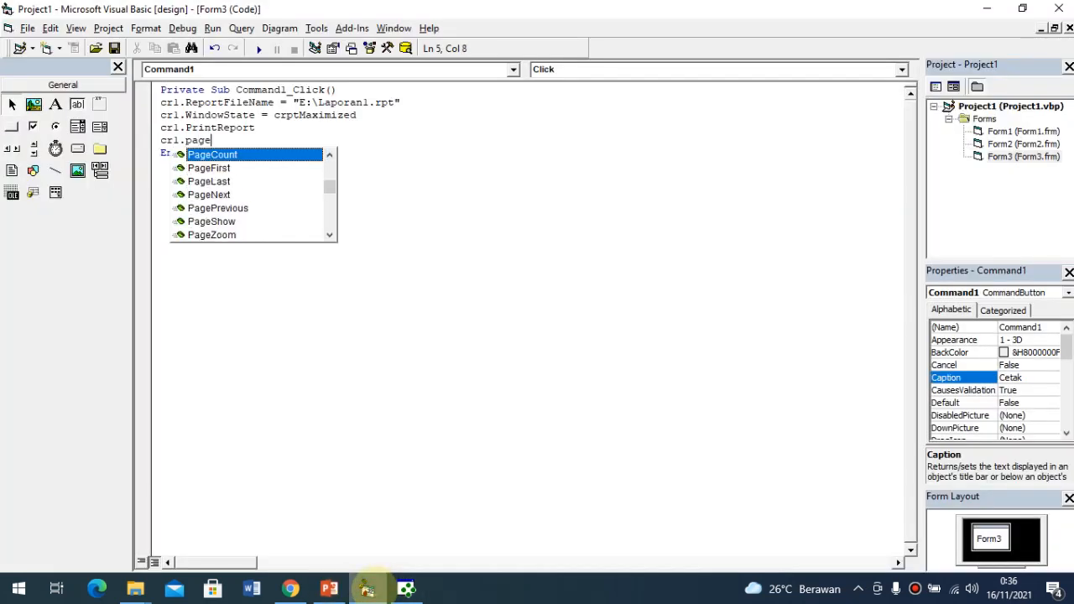
text(zo)
key(Tab)
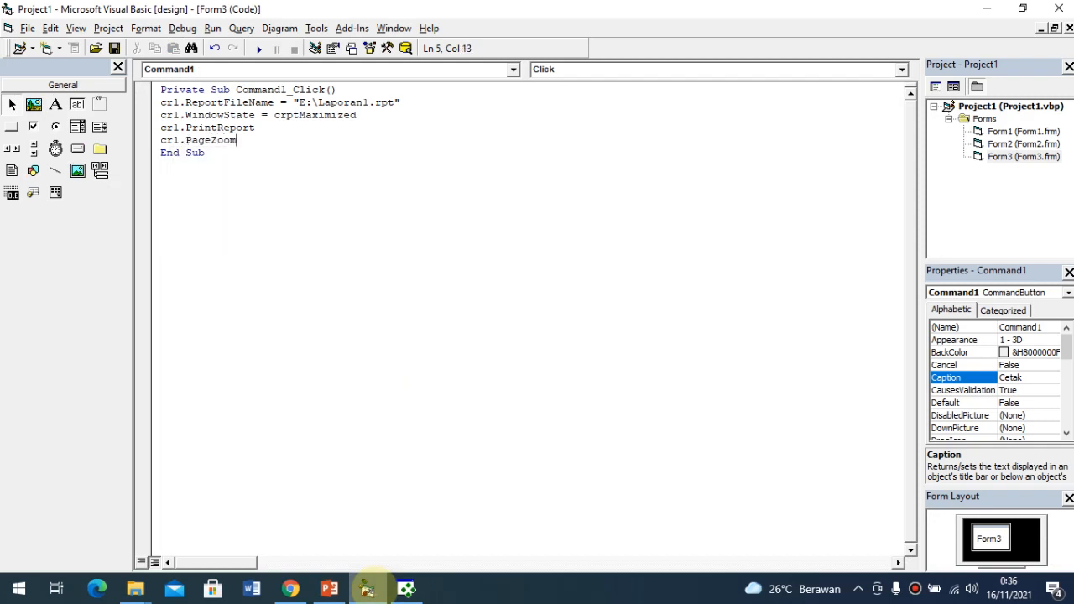
text(150)
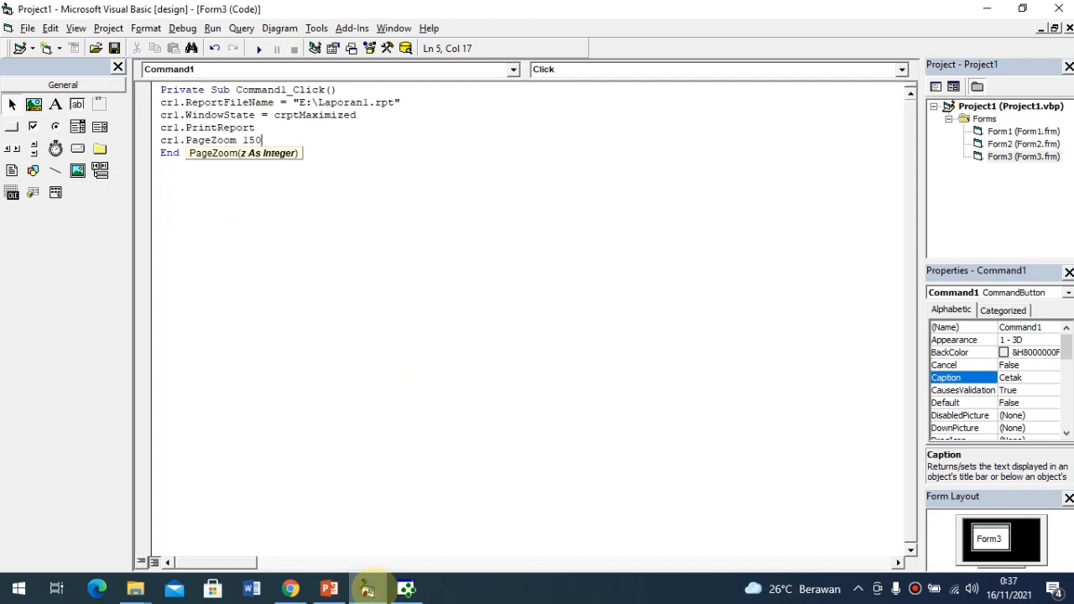
key(Escape)
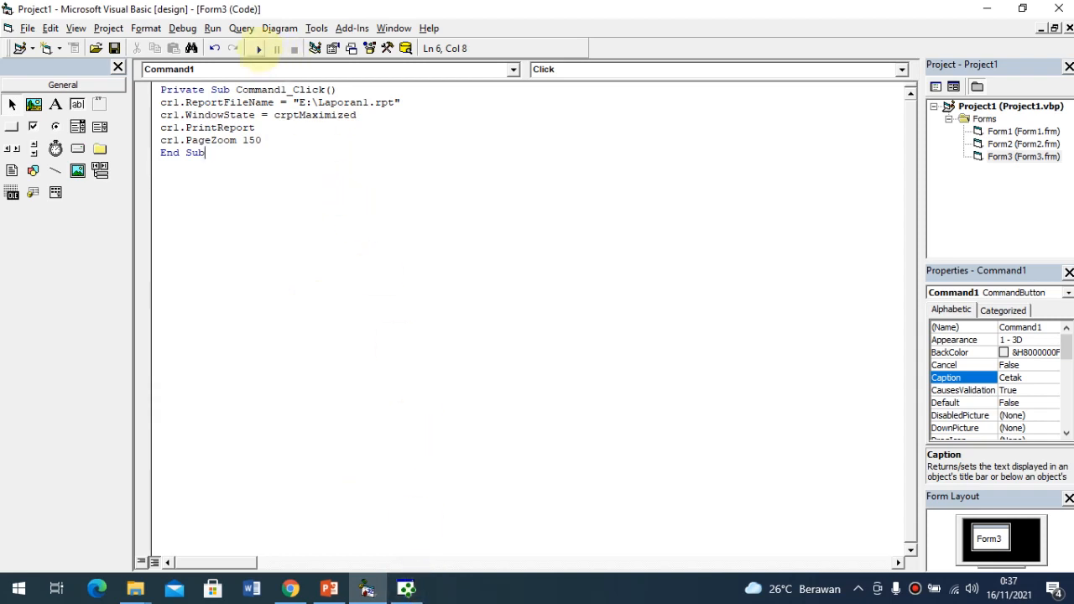
Run the project and test the Cetak button on Form3 by viewing the report preview, closing it when done
click(258, 49)
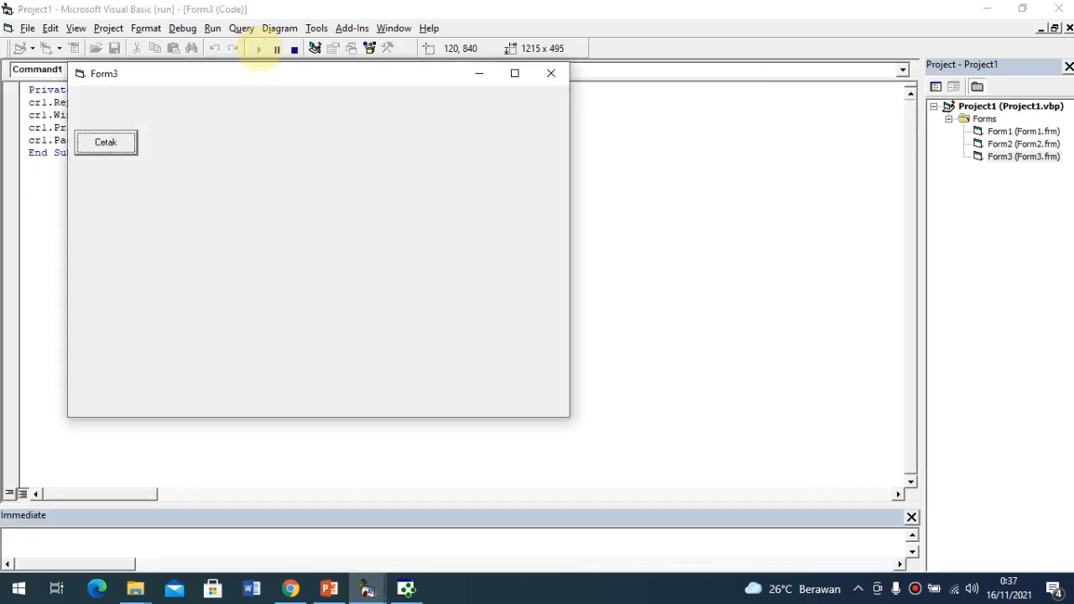
drag(276, 76, 496, 104)
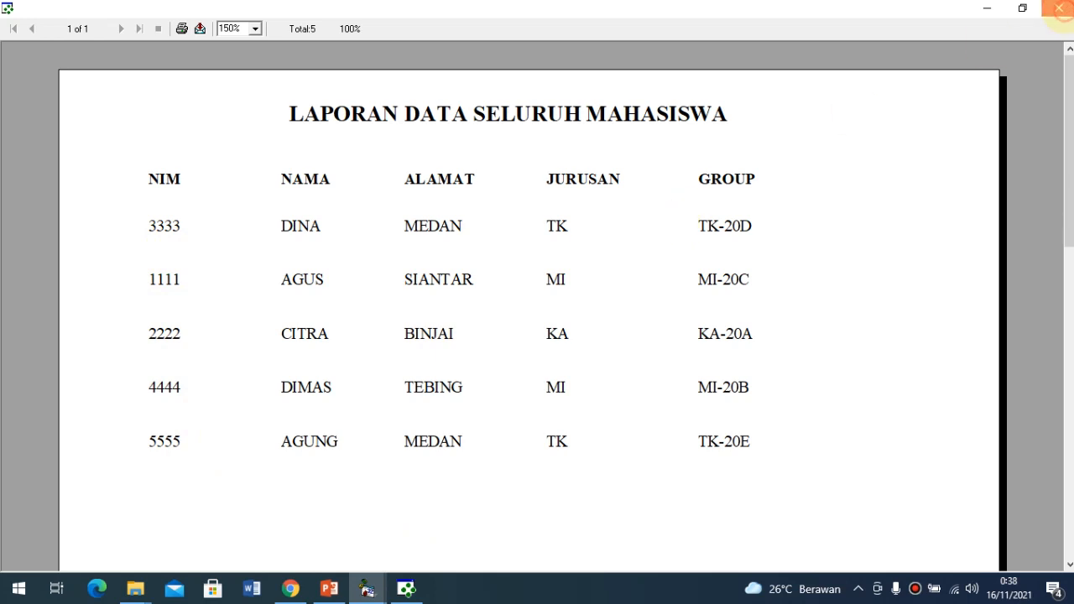
click(1059, 8)
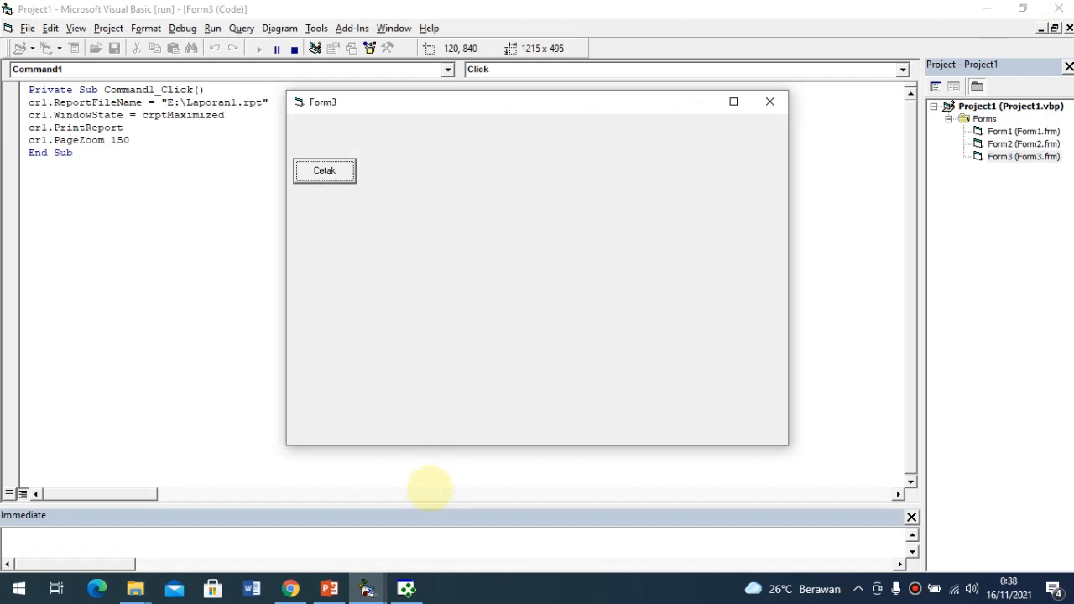
Switch to Crystal Reports and close it, and end the running Form3 program in Visual Basic
click(407, 587)
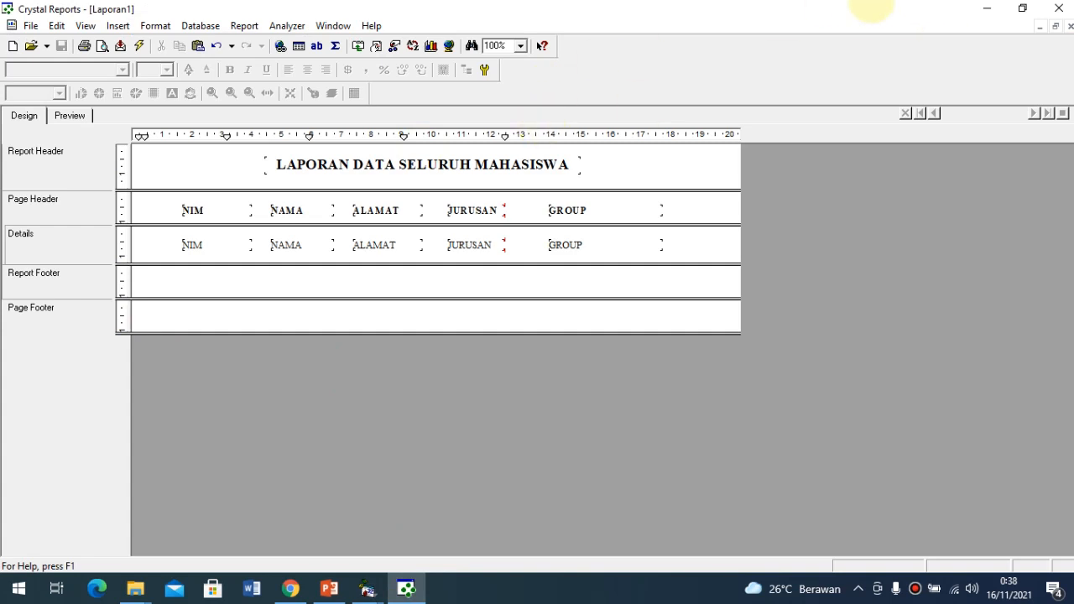
click(1058, 8)
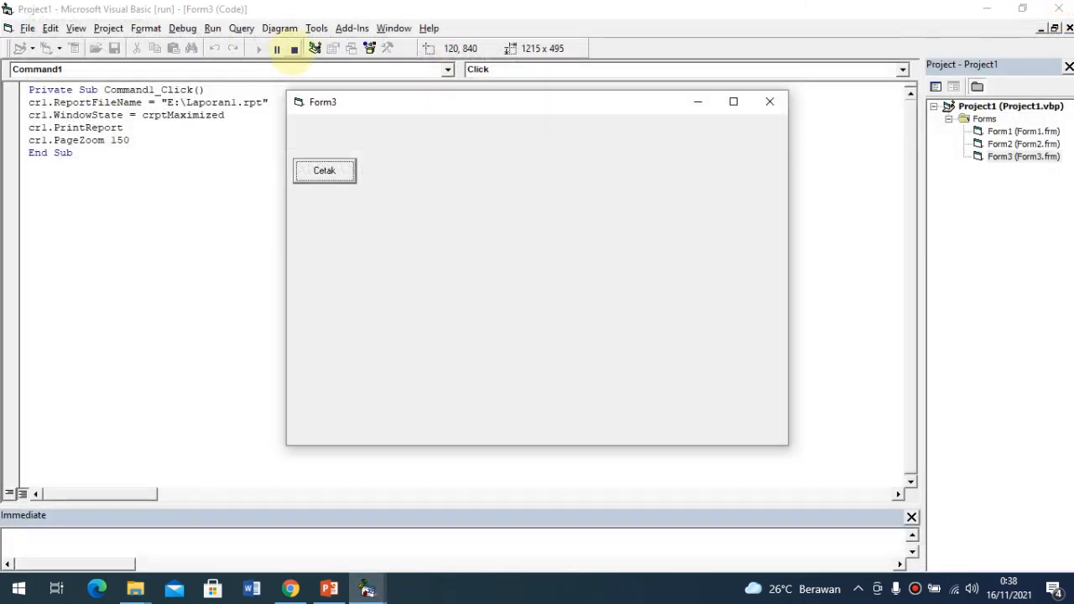
click(294, 49)
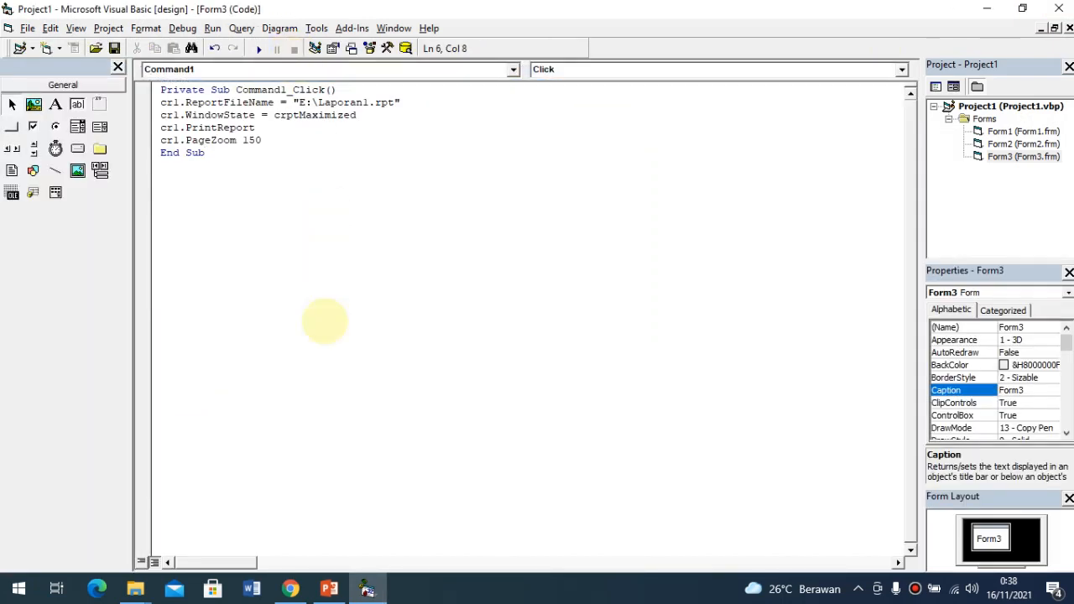
Run the project again to view the report through Cetak, close the preview and form, and return to Form3's design view
click(323, 103)
click(259, 49)
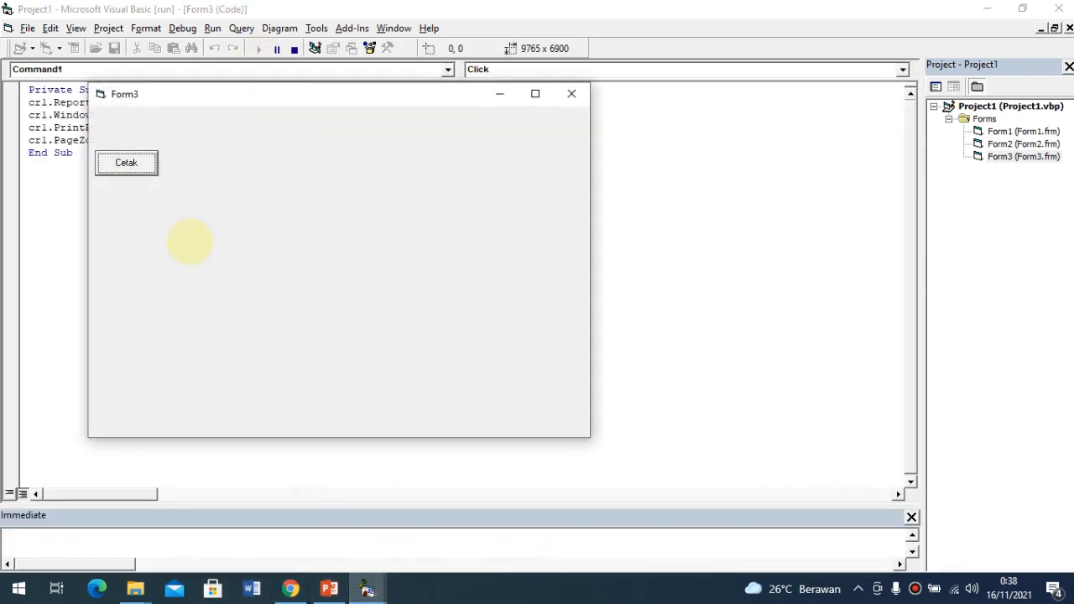
click(134, 165)
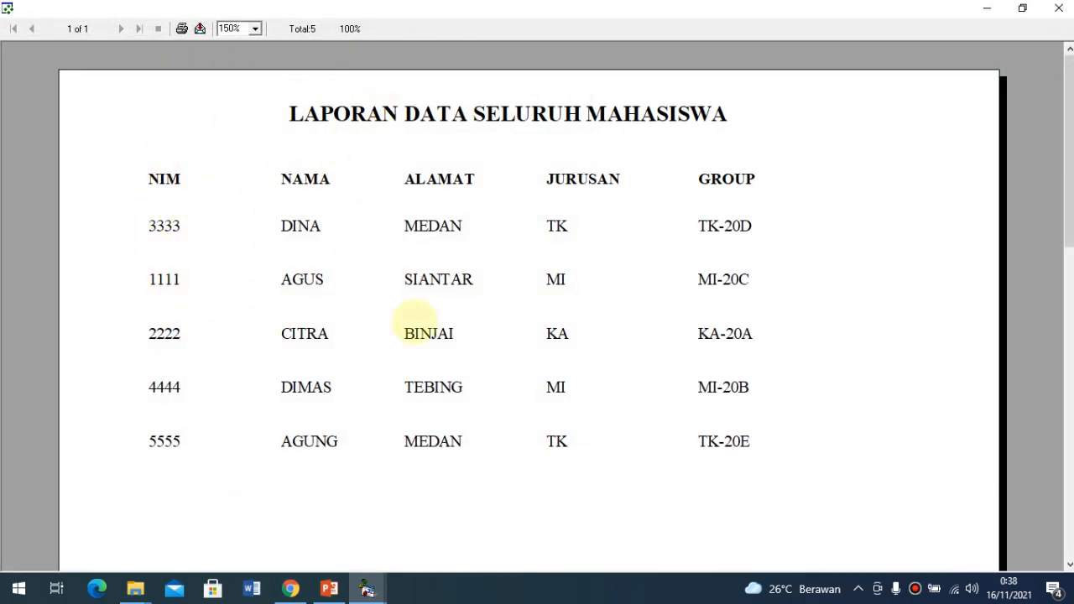
mouse_move(366, 585)
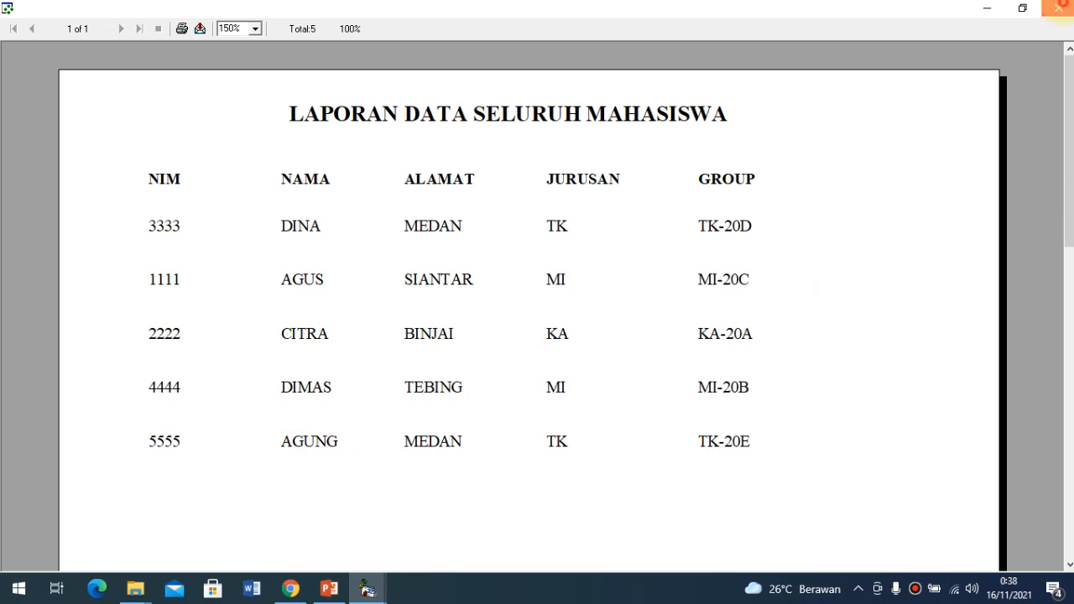
click(1059, 8)
click(571, 93)
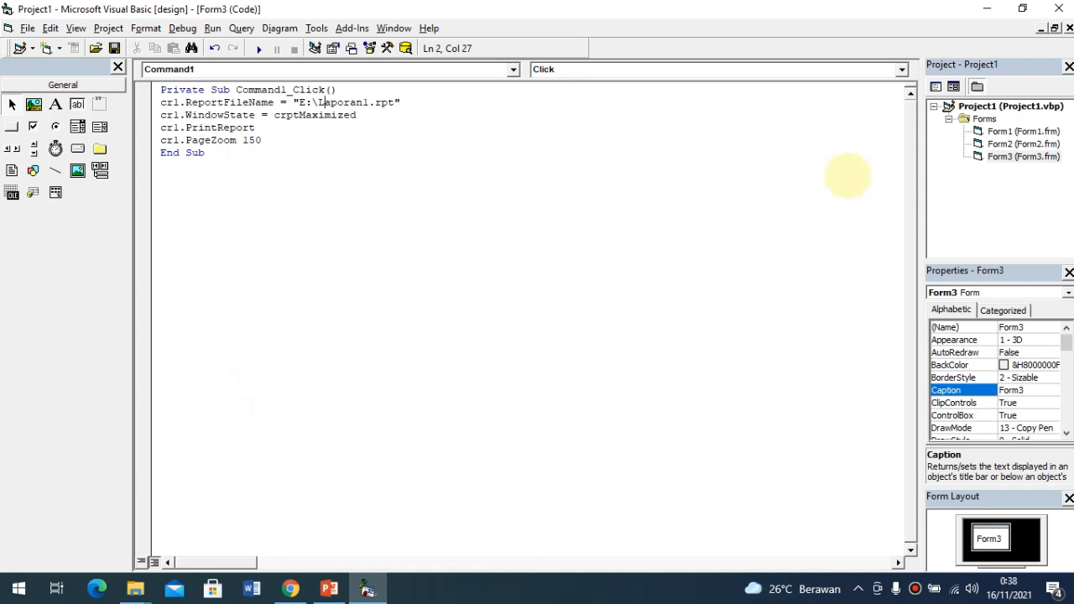
click(953, 86)
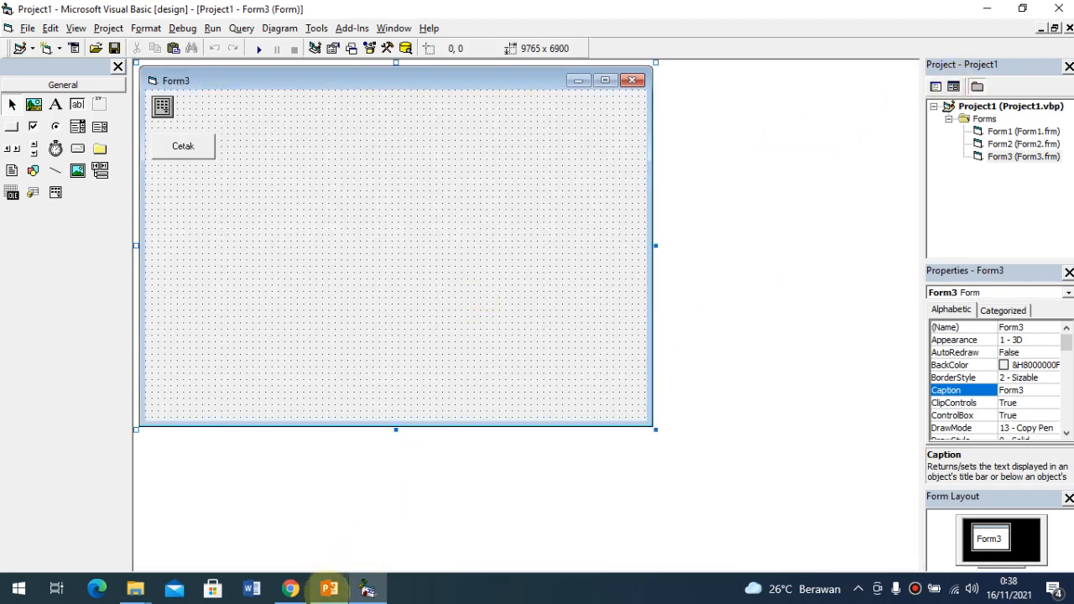
Switch to the Visual Basic-12 presentation in PowerPoint and go back to its title slide
mouse_move(329, 587)
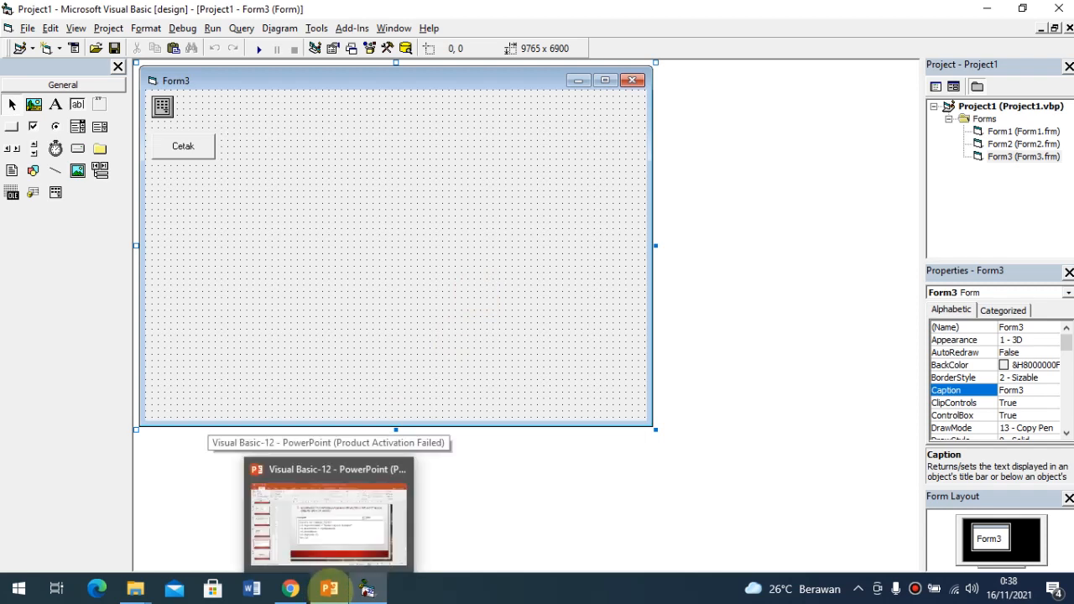
click(329, 587)
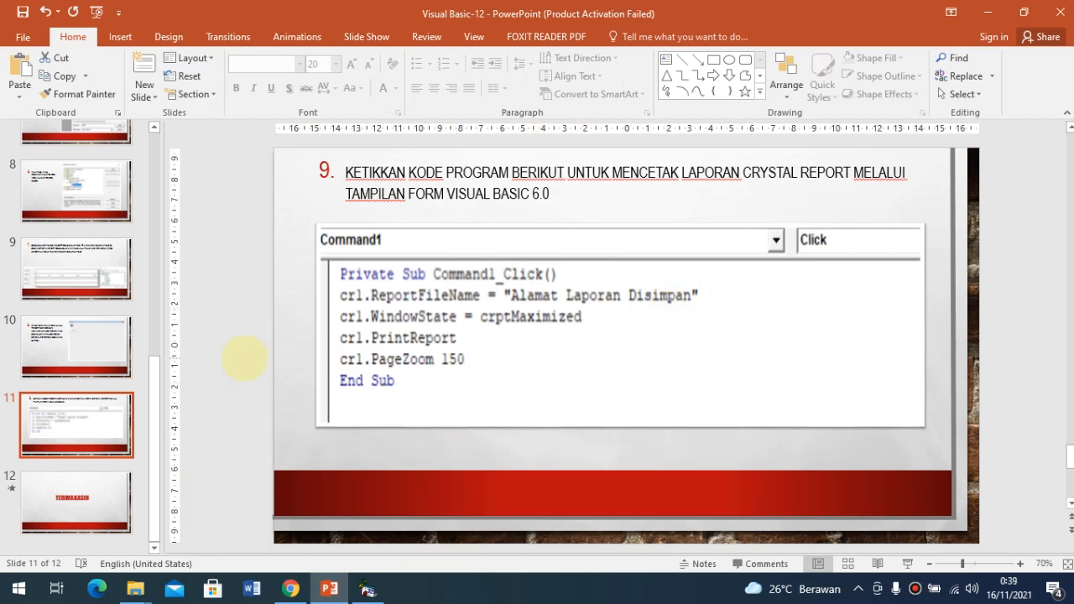
click(154, 408)
drag(154, 408, 99, 136)
click(84, 144)
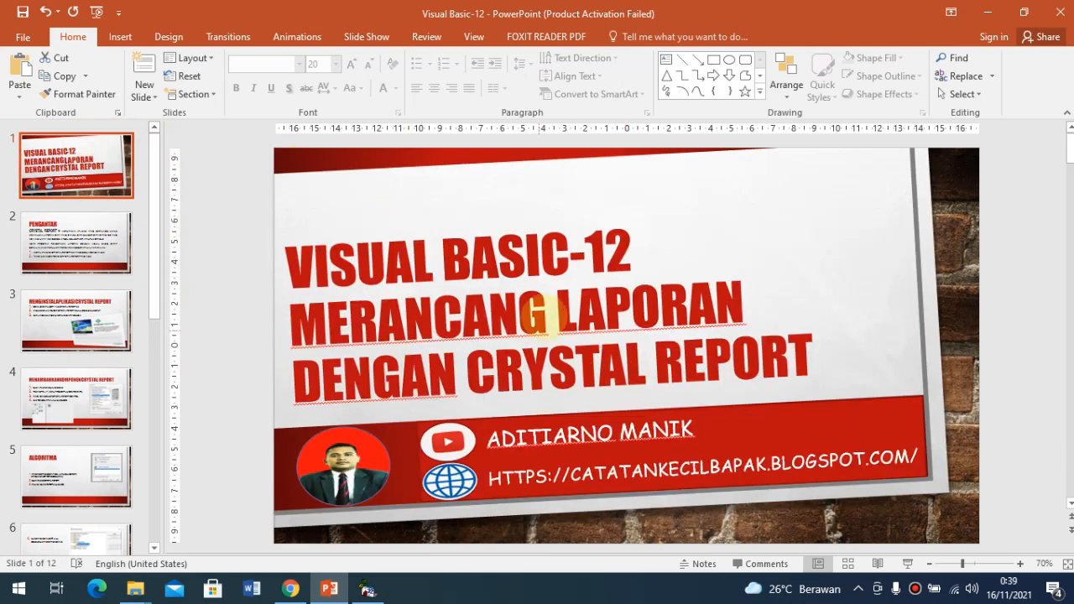